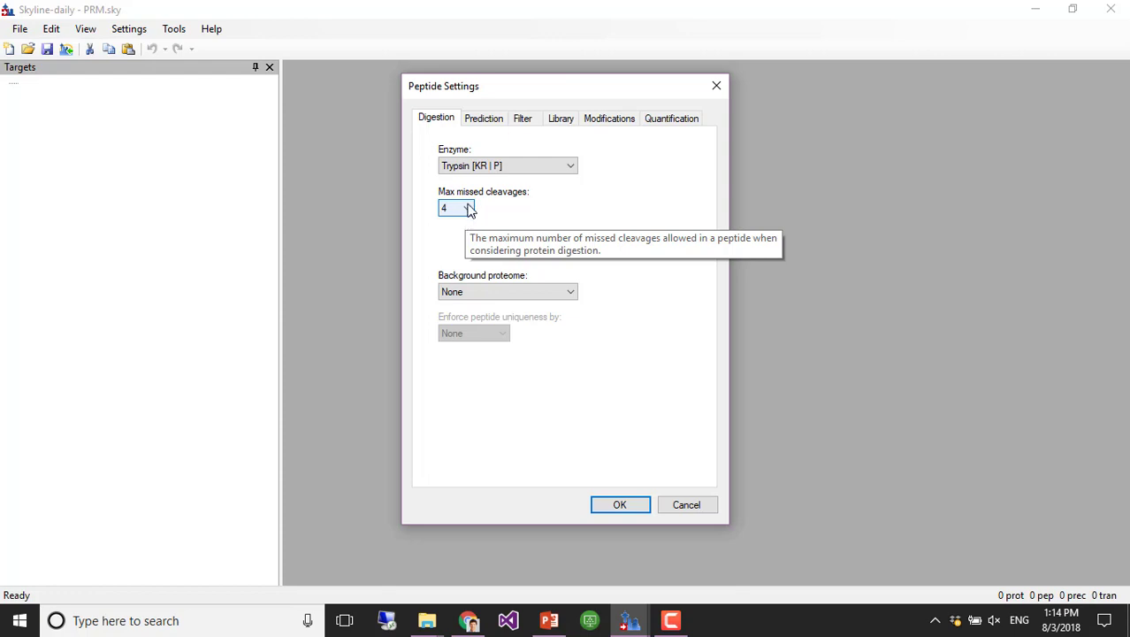
# Step: Set the maximum missed cleavages to 1 and start a new background proteome named mouse
pyautogui.click(469, 208)
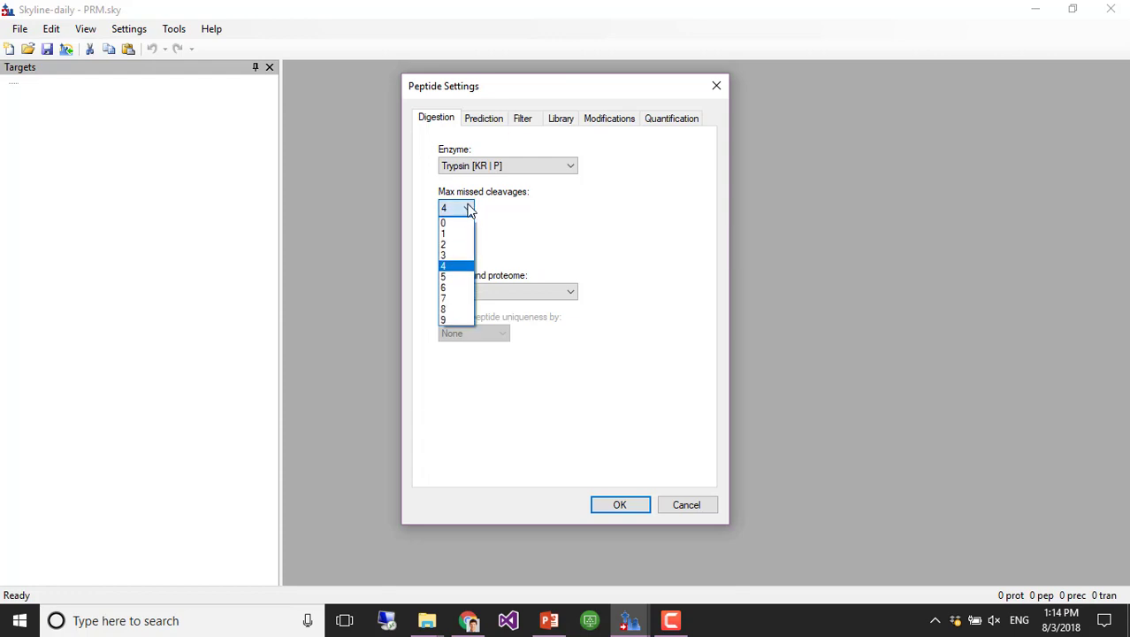
pyautogui.click(456, 233)
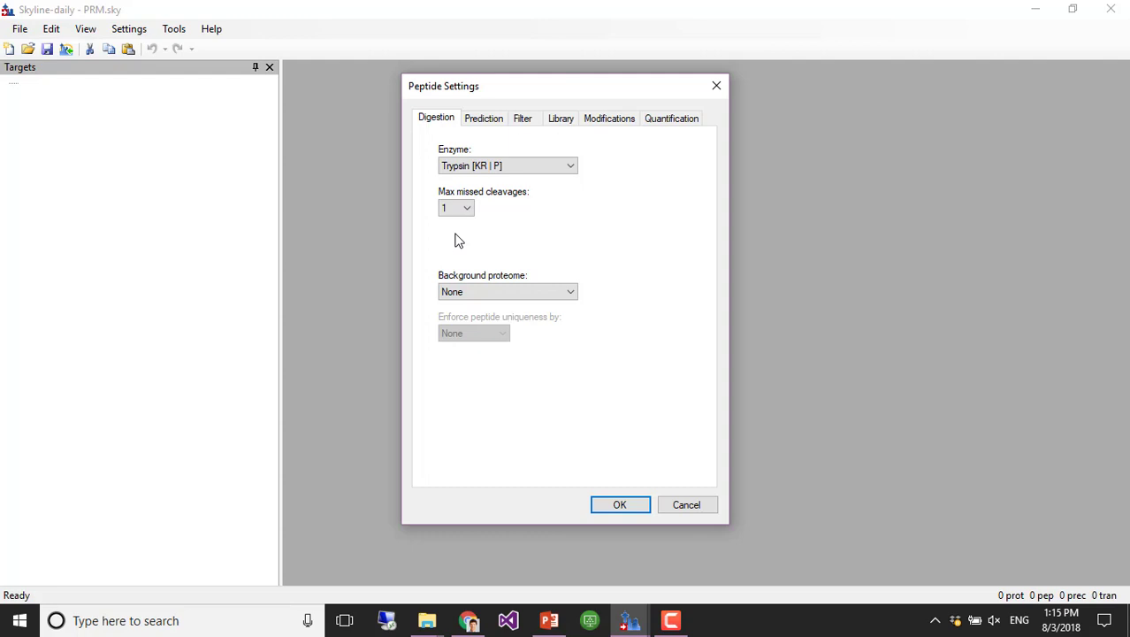
pyautogui.click(475, 293)
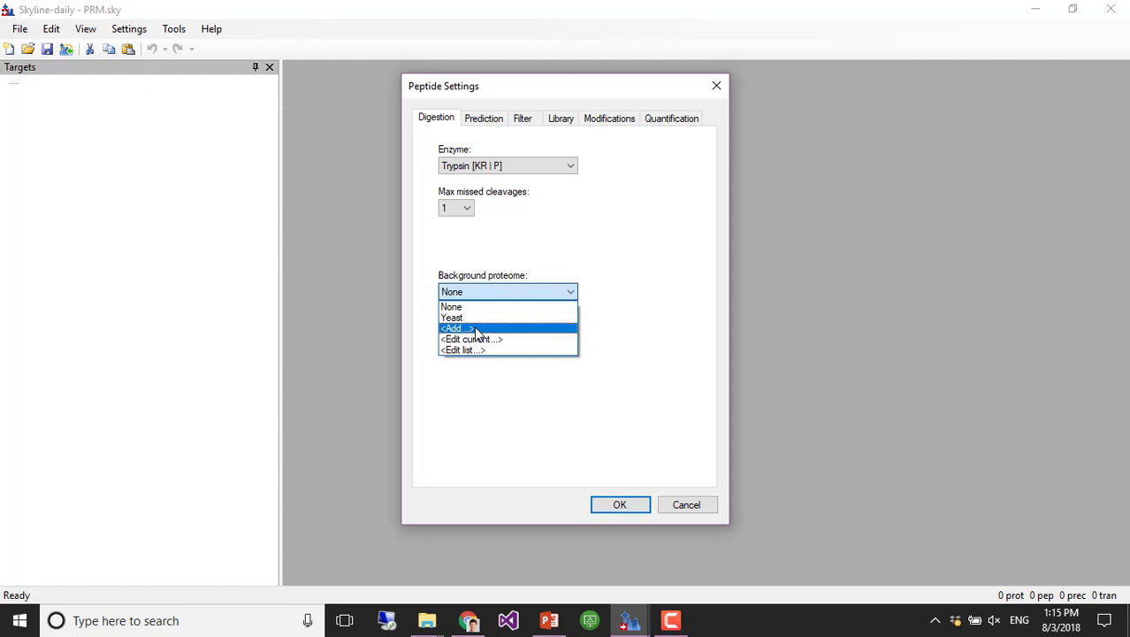
pyautogui.click(475, 328)
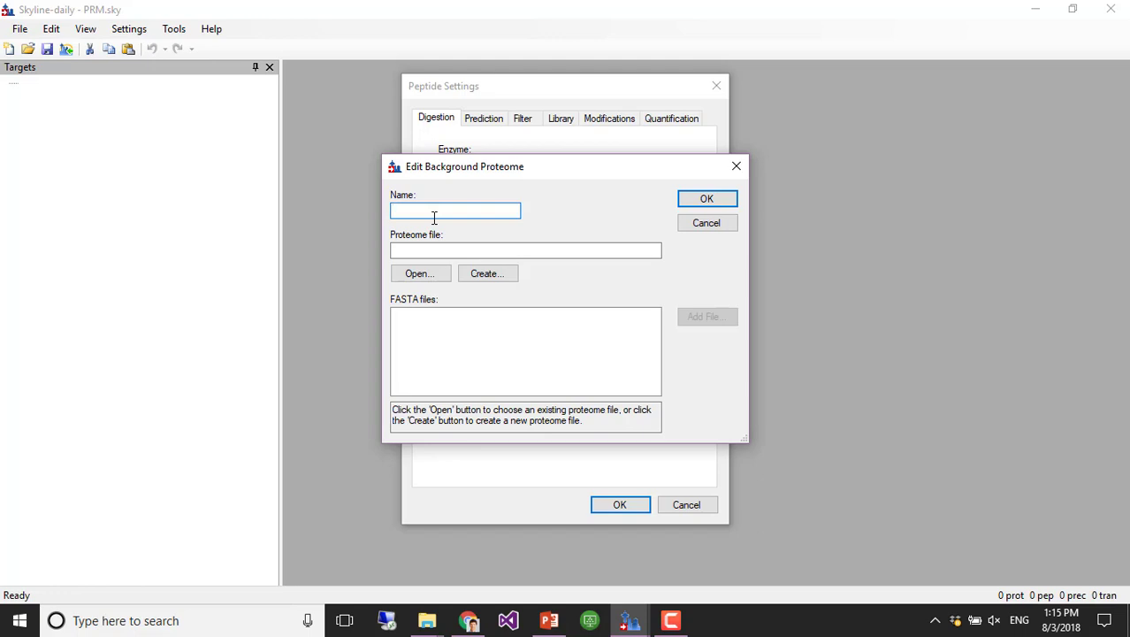
pyautogui.write('mouse')
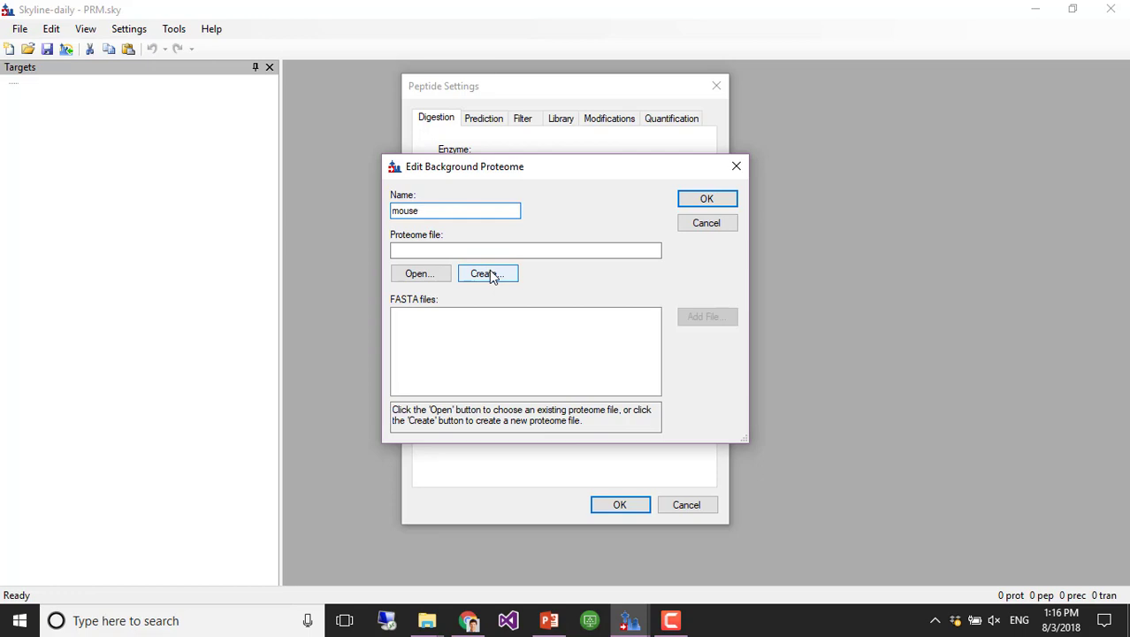
pyautogui.click(489, 275)
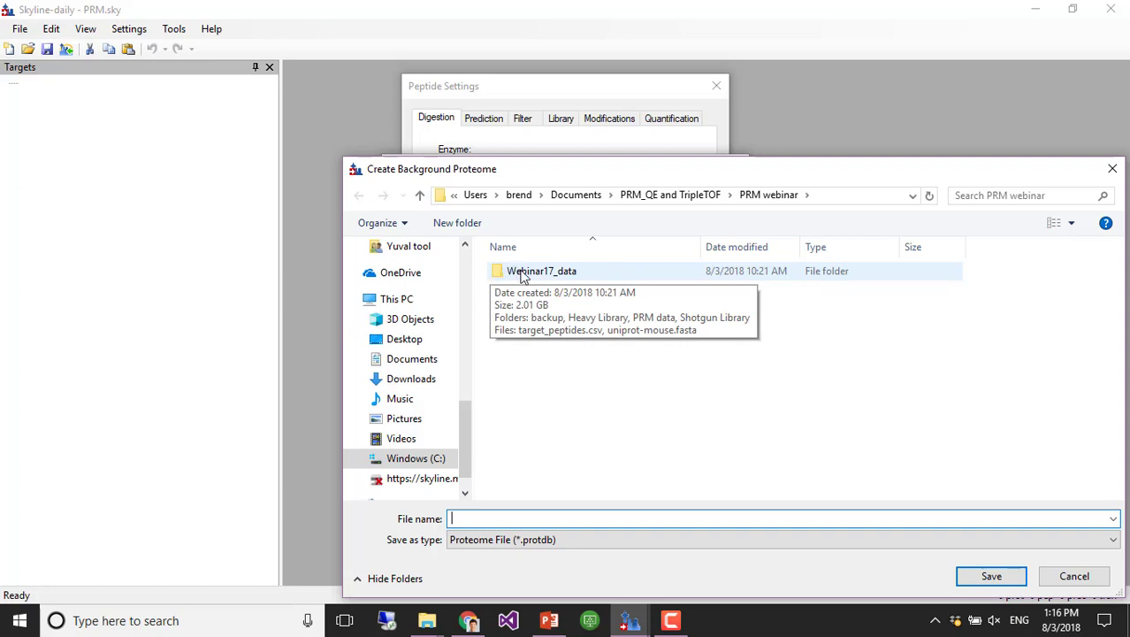
pyautogui.moveTo(456, 177); pyautogui.dragTo(456, 174)
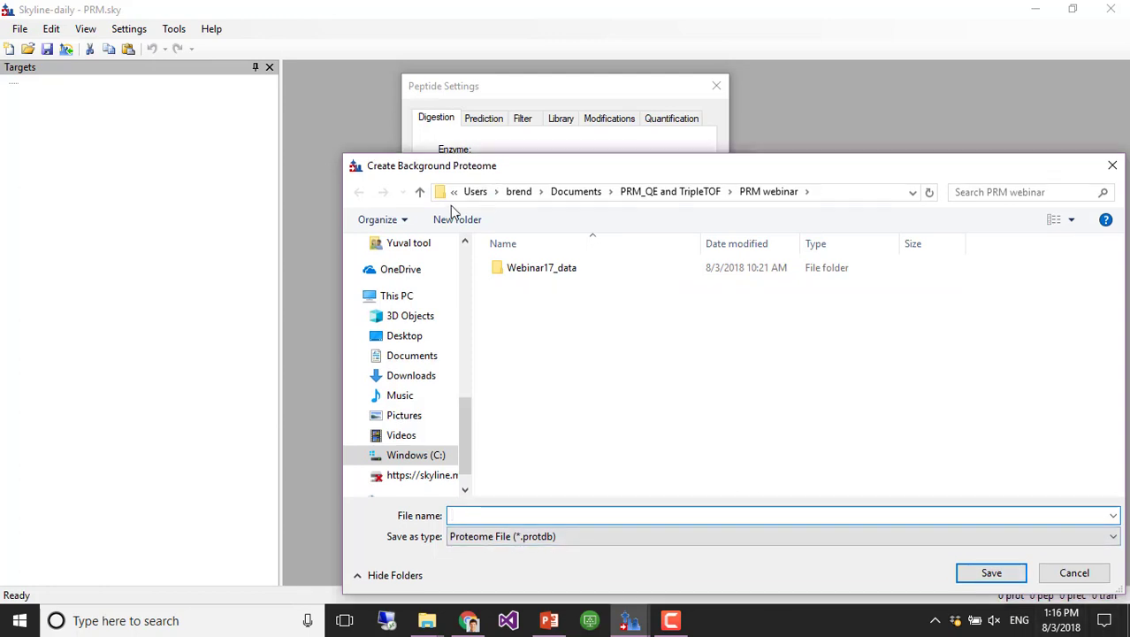
pyautogui.click(694, 197)
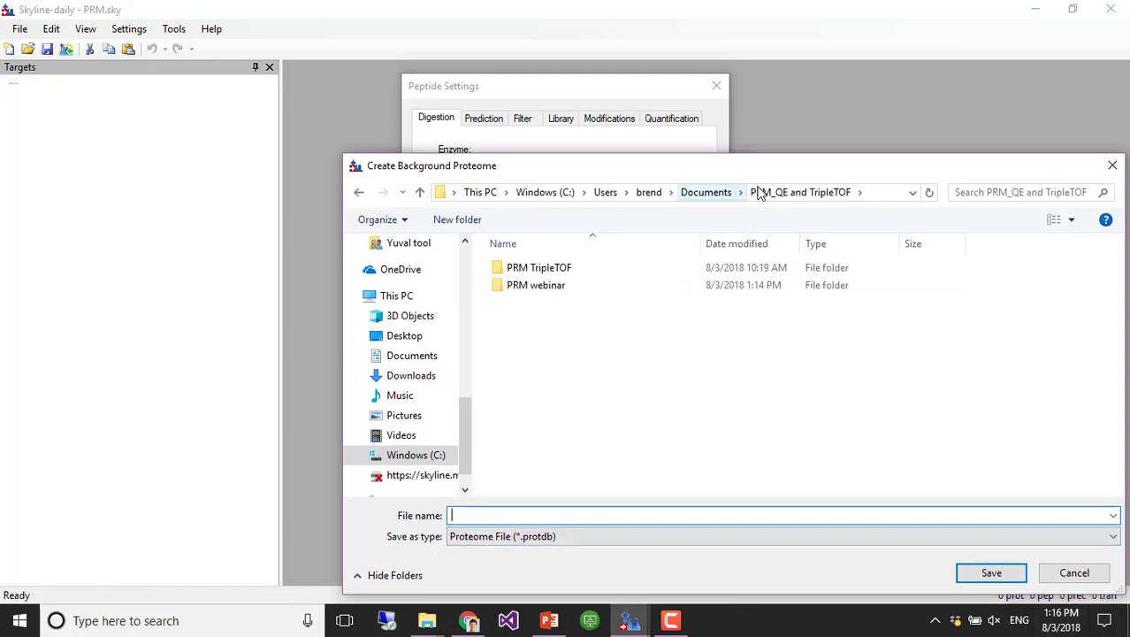
pyautogui.click(1078, 574)
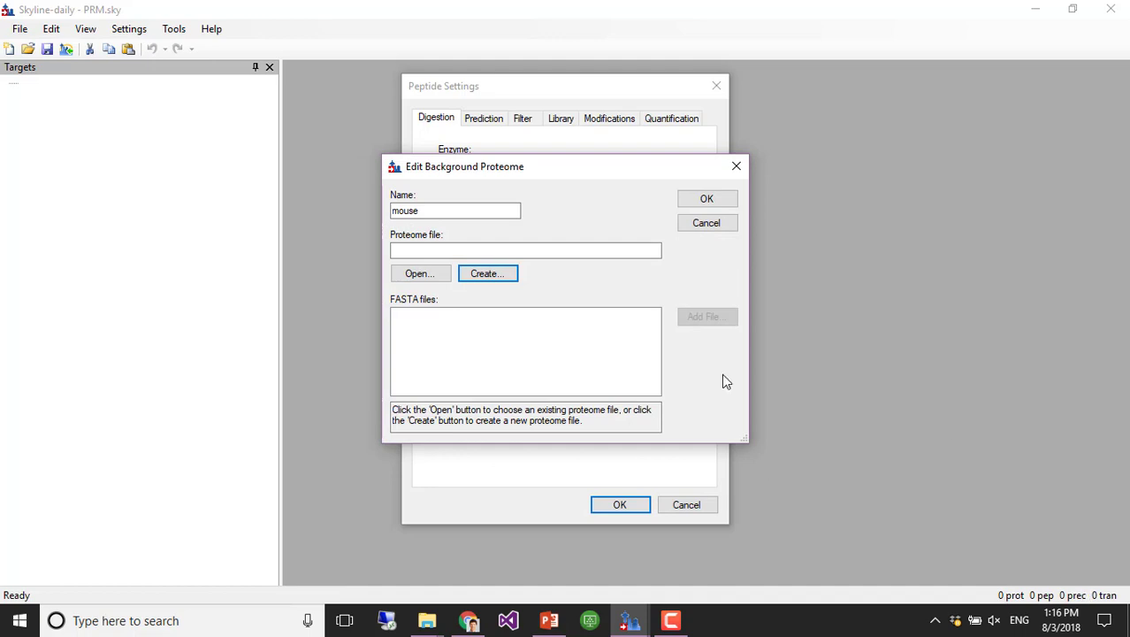
# Step: Create a proteome file named mouse in the PRM webinar folder for the new background proteome
pyautogui.click(496, 275)
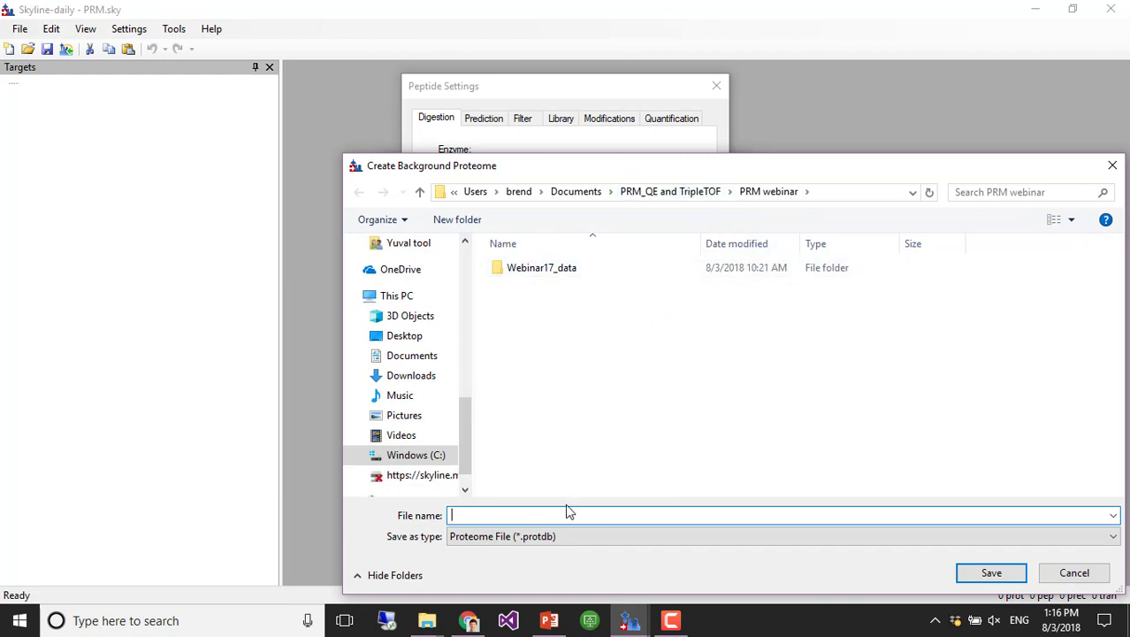
pyautogui.write('mouse')
pyautogui.click(995, 573)
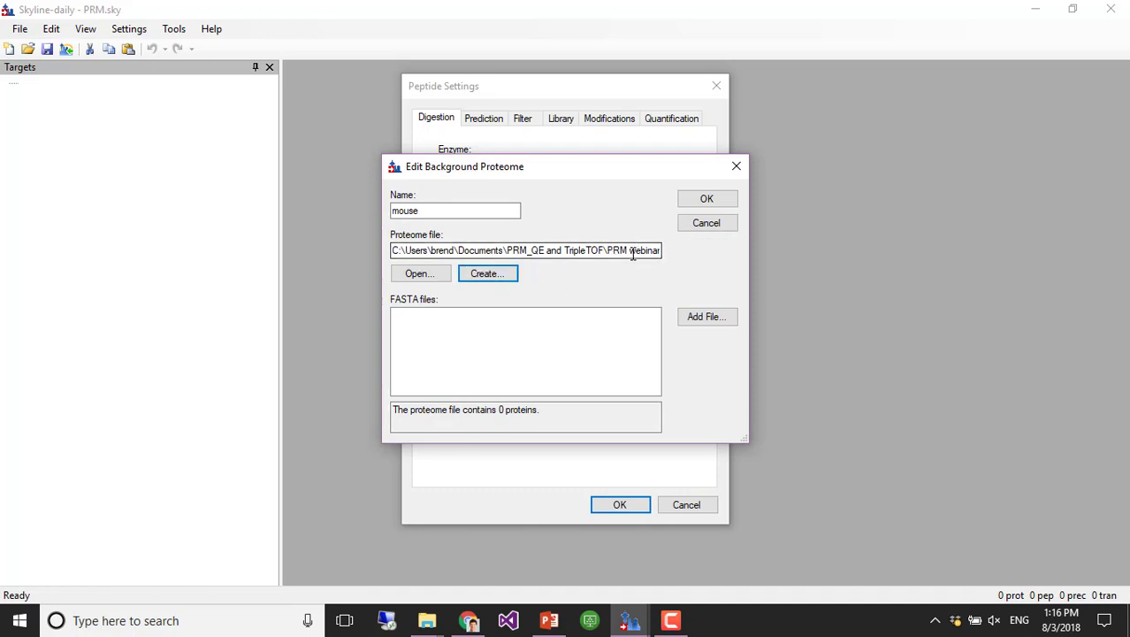
# Step: Add uniprot-mouse.fasta from the Webinar17_data folder to the mouse background proteome and accept the proteome definition
pyautogui.click(708, 319)
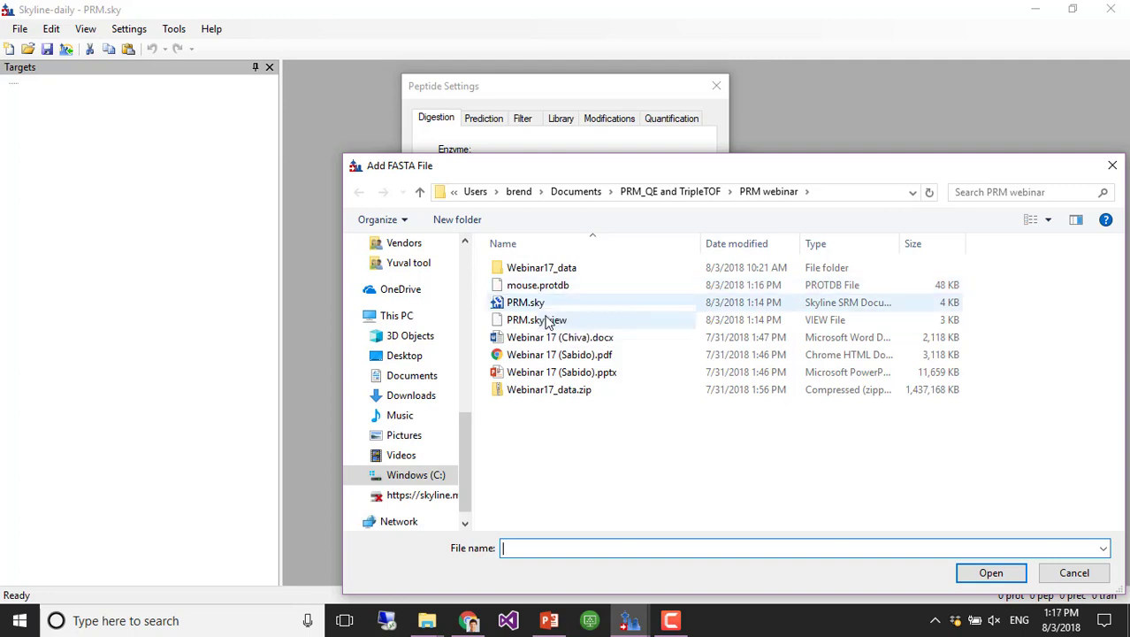
pyautogui.doubleClick(540, 268)
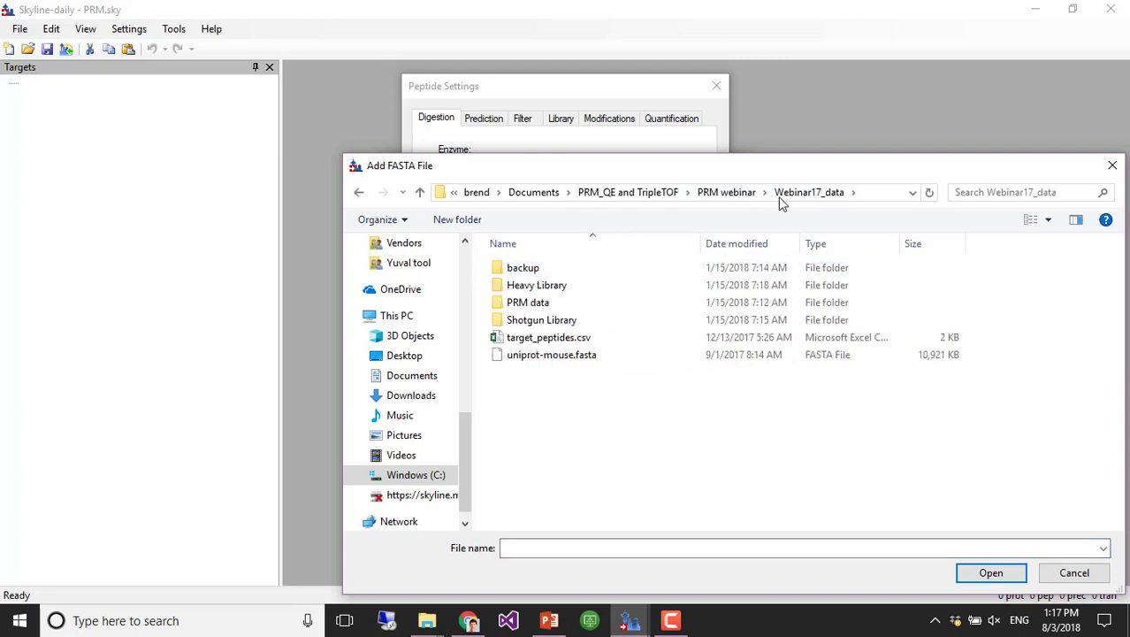
pyautogui.click(726, 192)
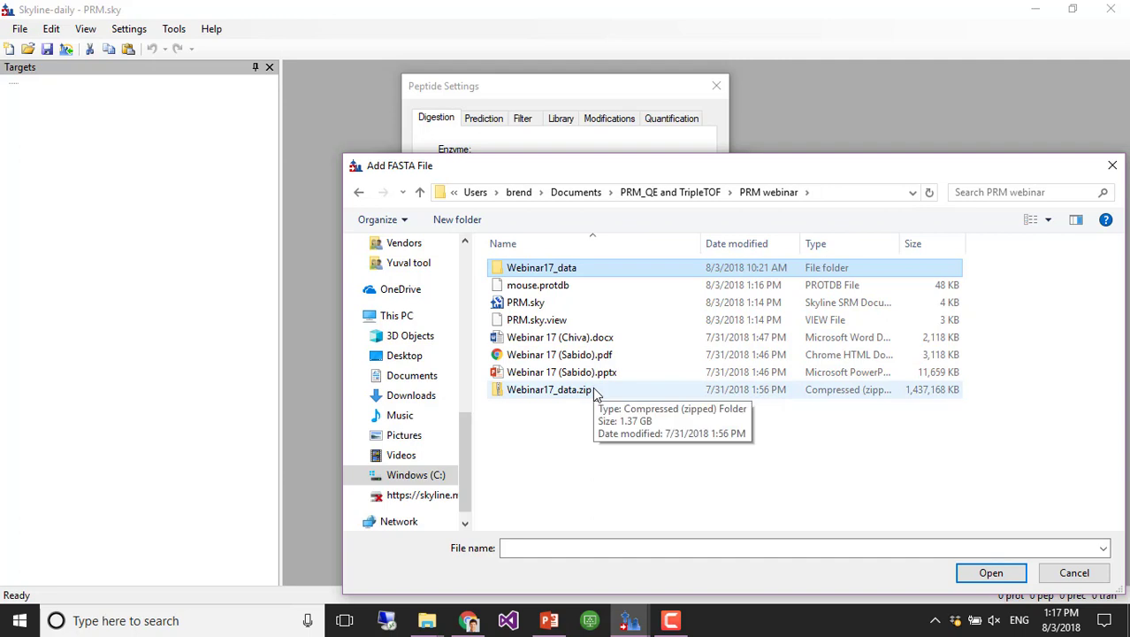
pyautogui.doubleClick(551, 272)
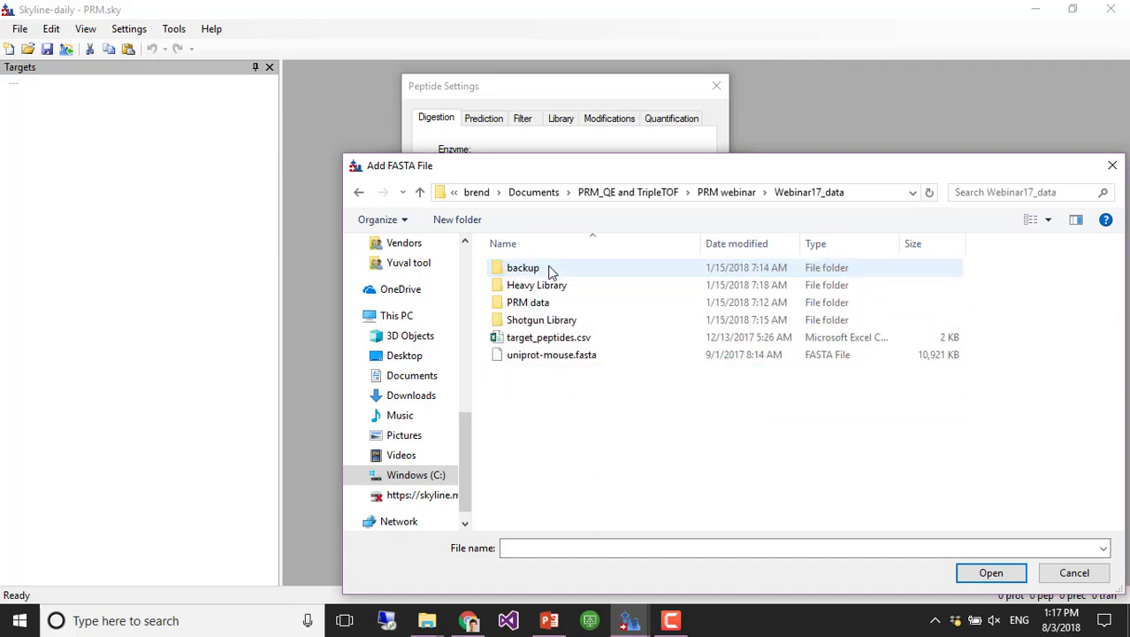
pyautogui.click(582, 357)
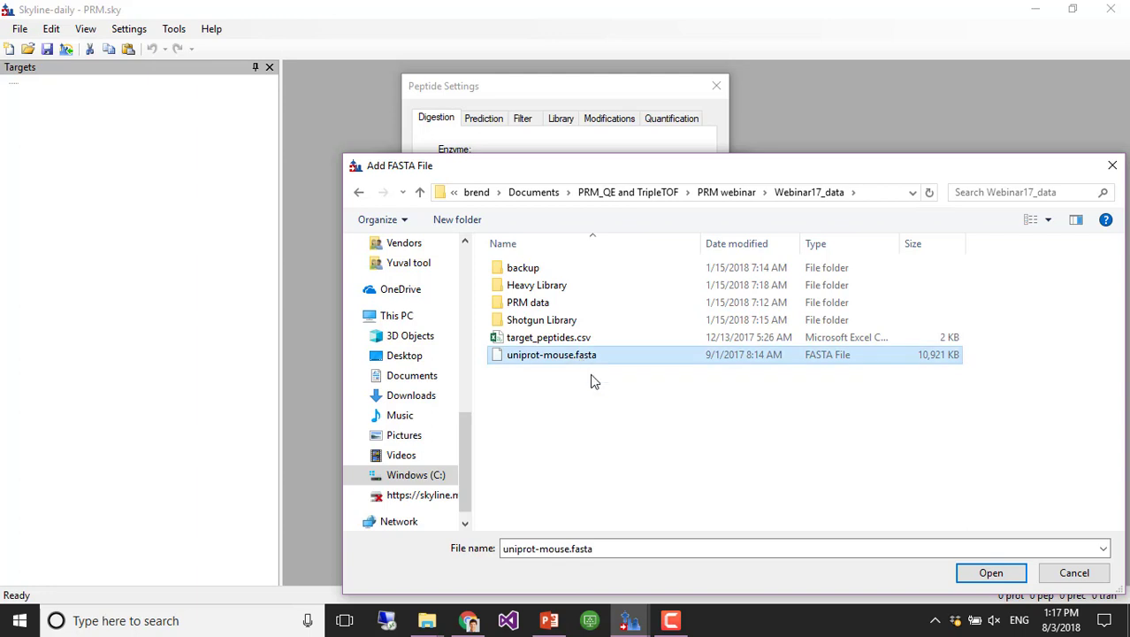
pyautogui.click(991, 574)
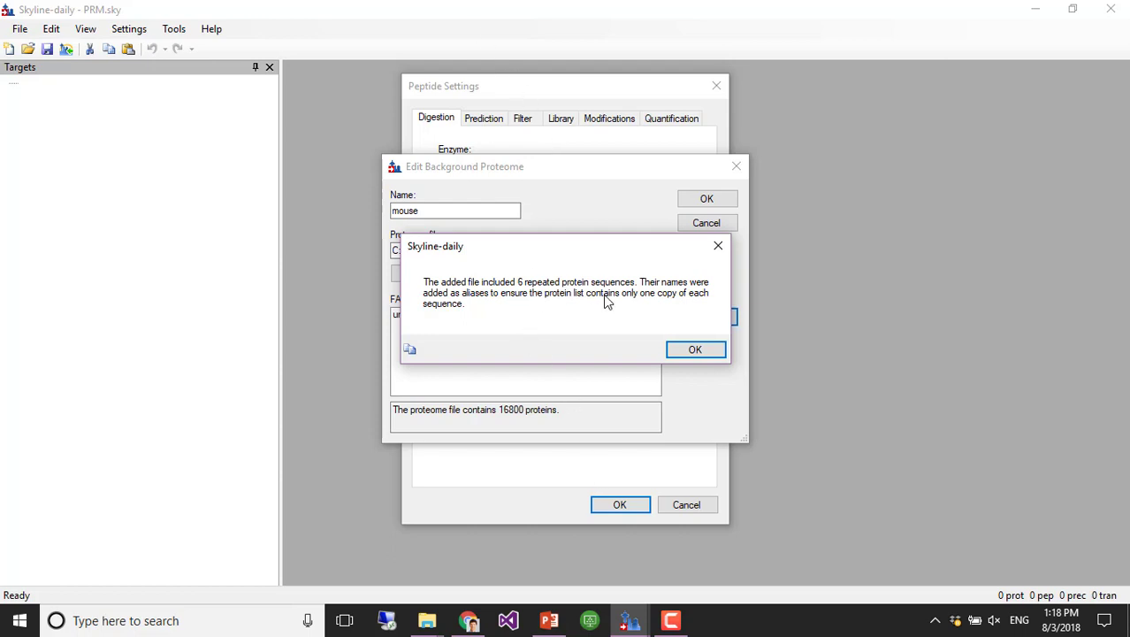
pyautogui.click(695, 350)
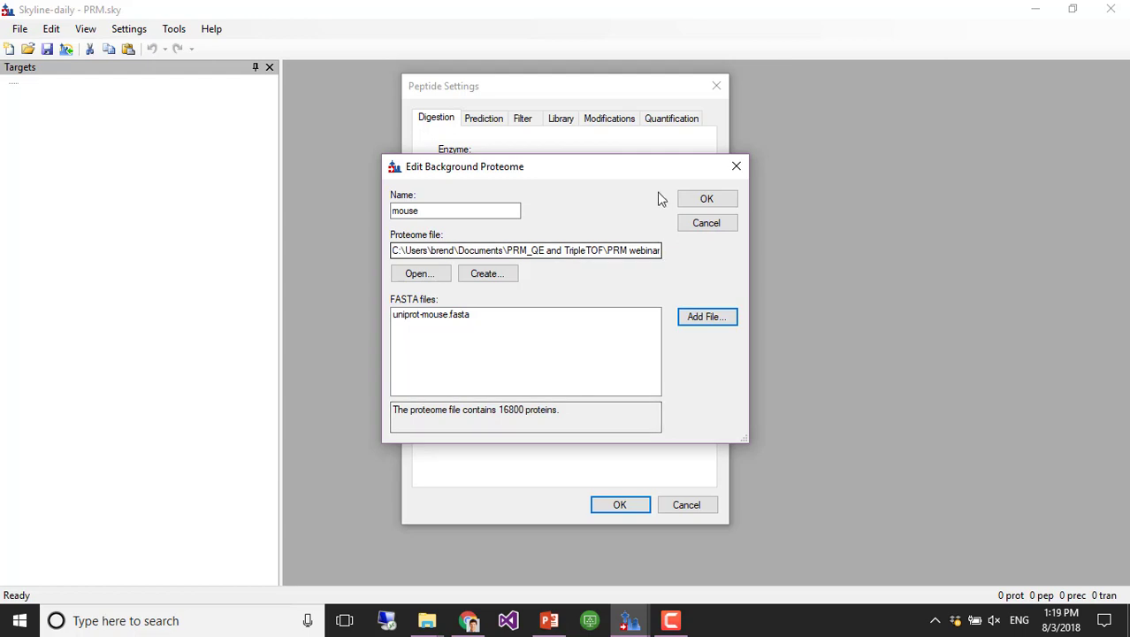
pyautogui.click(707, 201)
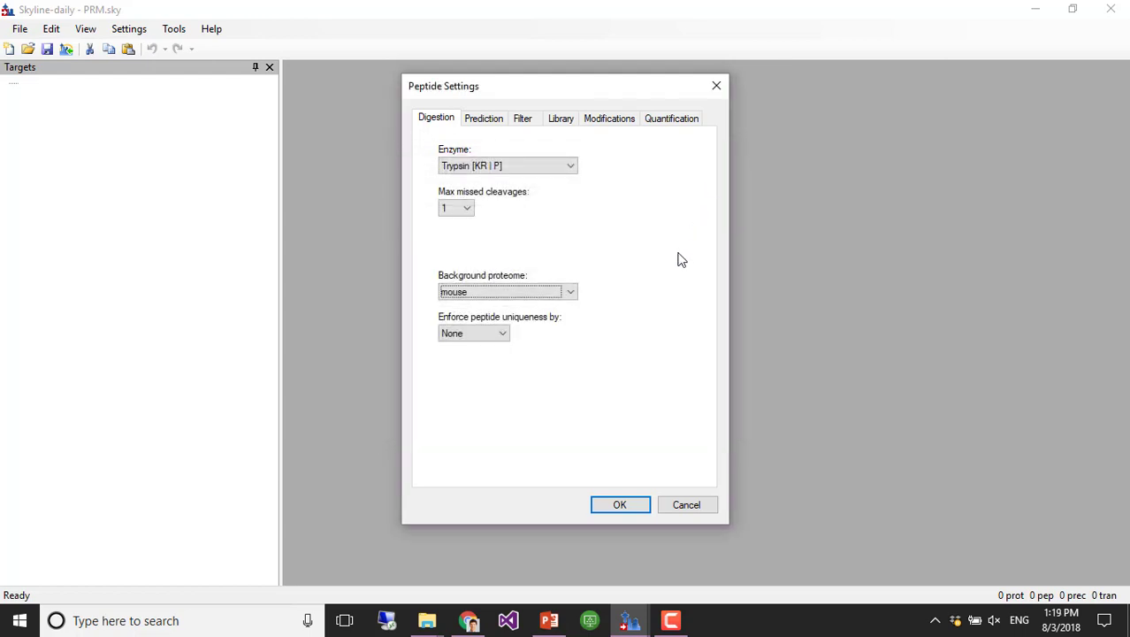
# Step: Enforce peptide uniqueness by Proteins and apply the peptide digestion settings
pyautogui.click(504, 334)
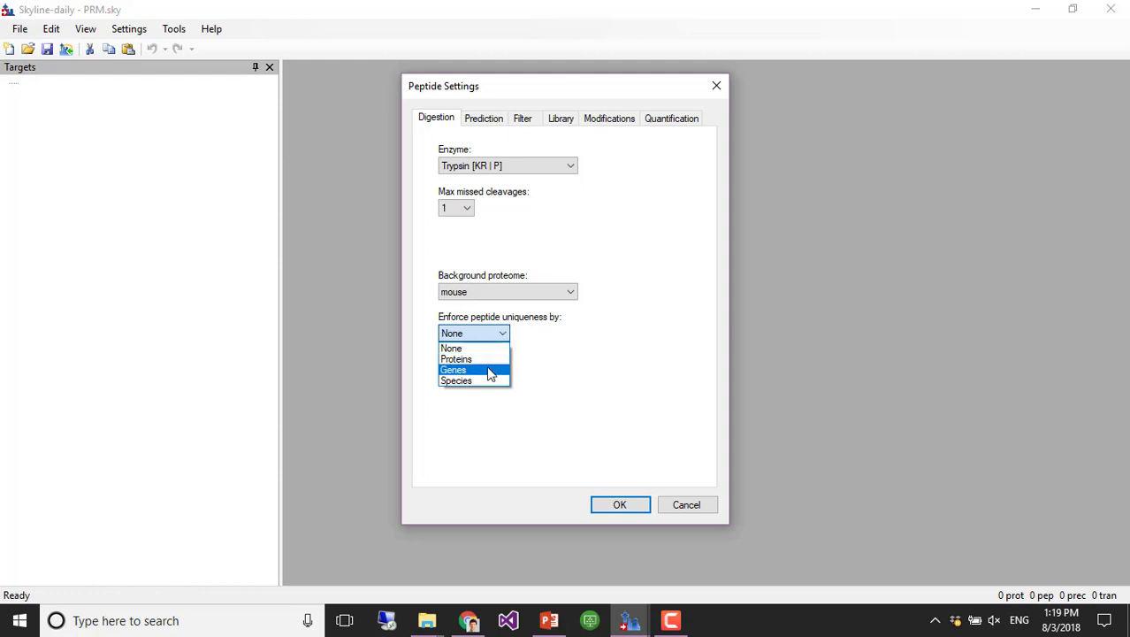
pyautogui.click(490, 358)
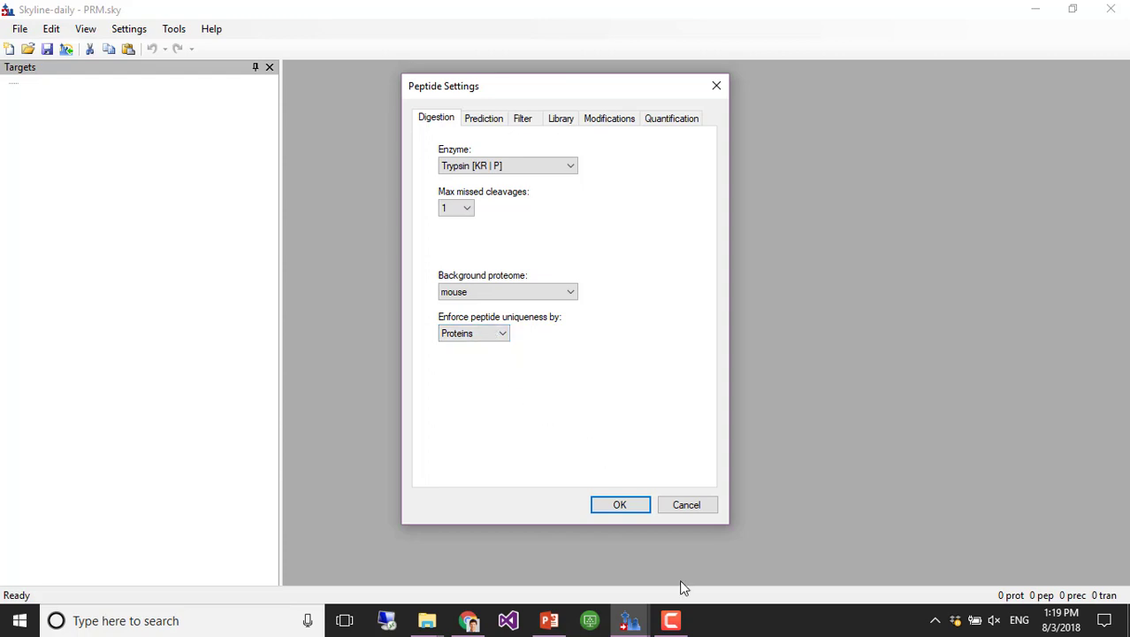
pyautogui.click(640, 505)
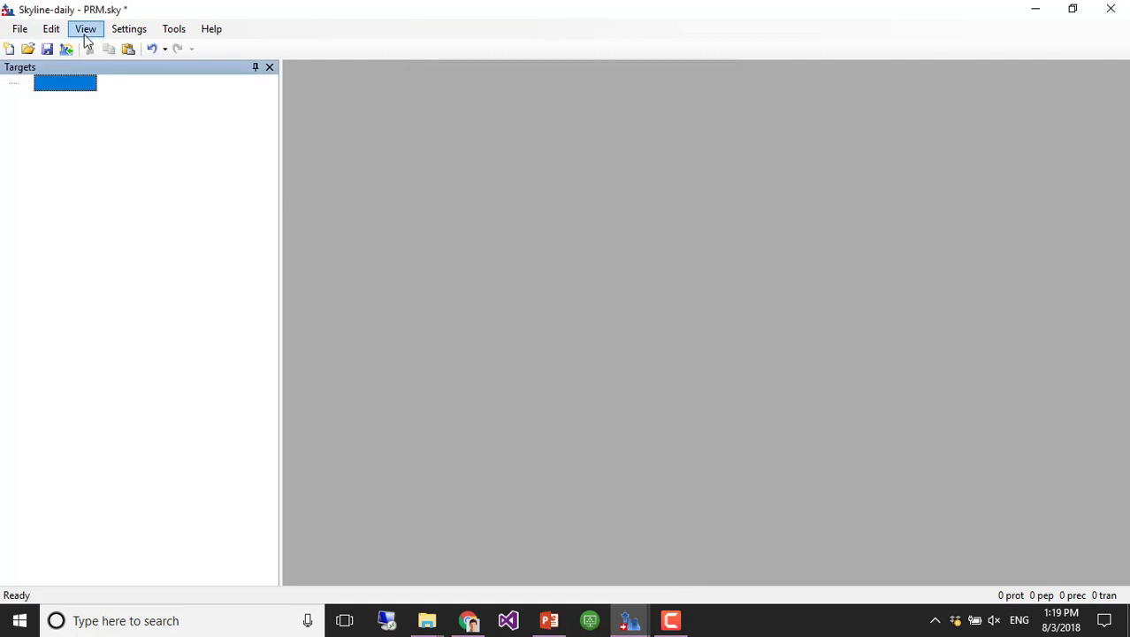
# Step: Reopen the peptide settings and set the prediction time window for measured retention times to 5 minutes
pyautogui.click(129, 30)
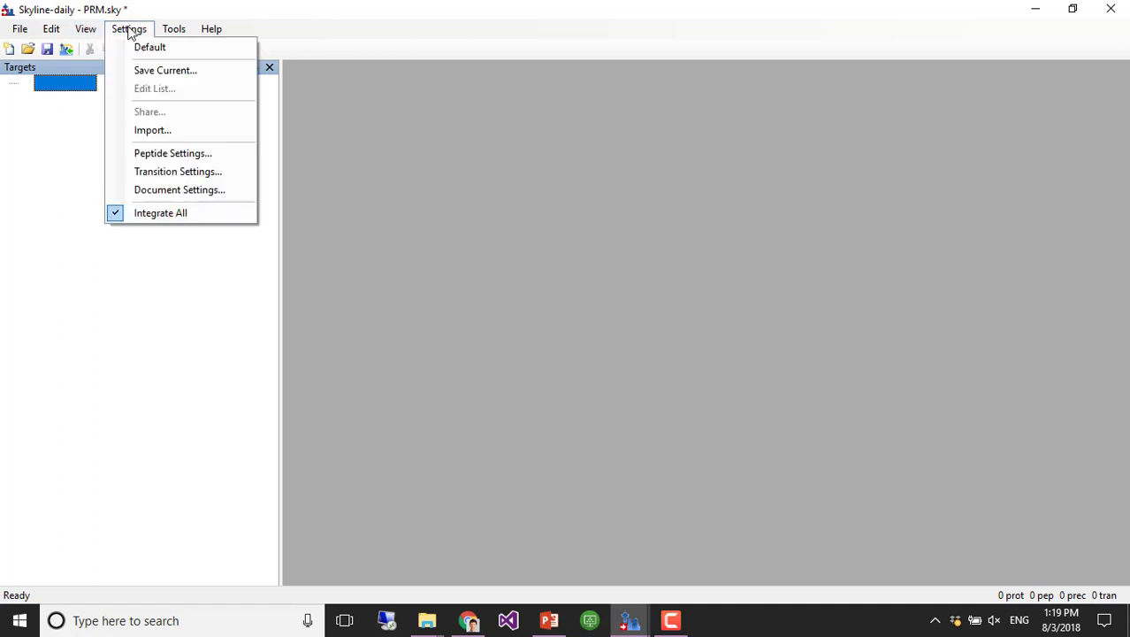
pyautogui.click(211, 156)
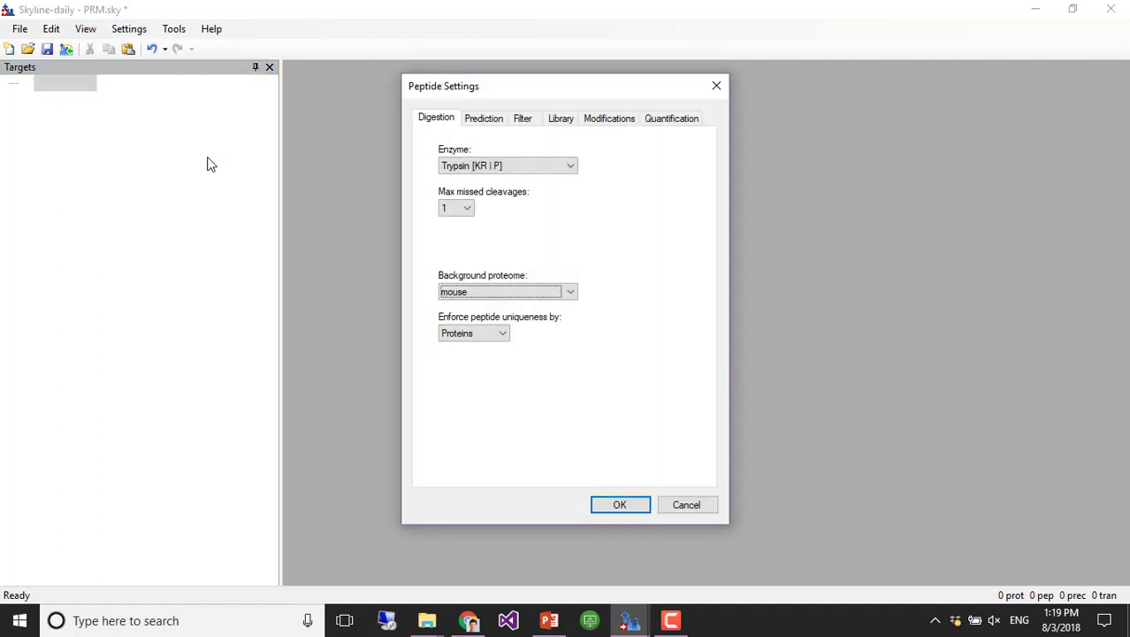
pyautogui.click(497, 121)
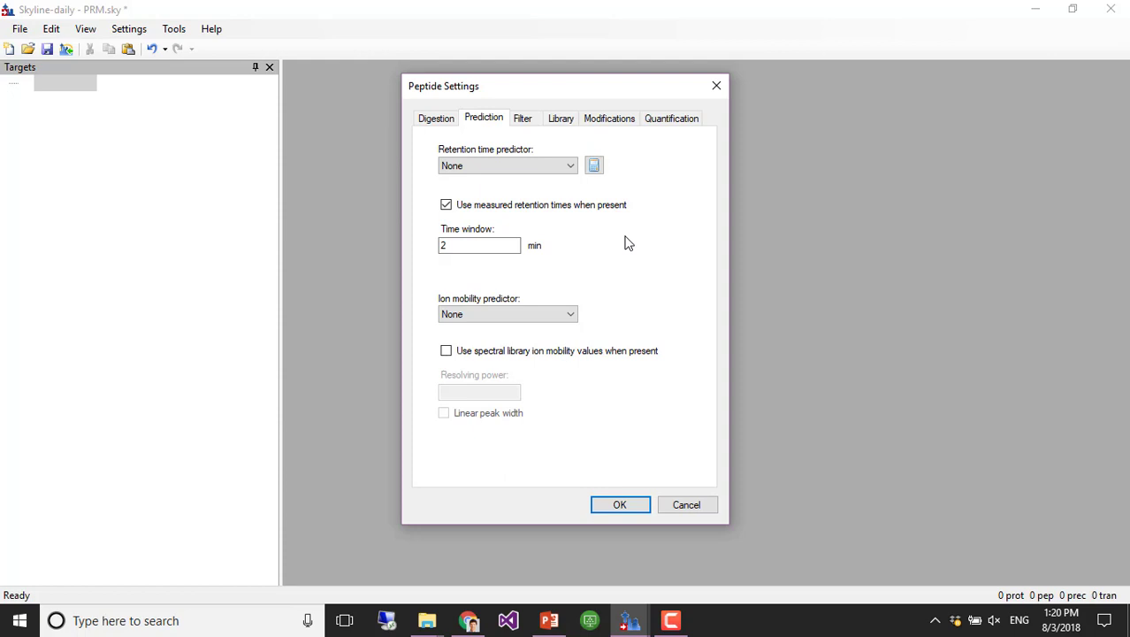
pyautogui.moveTo(515, 213)
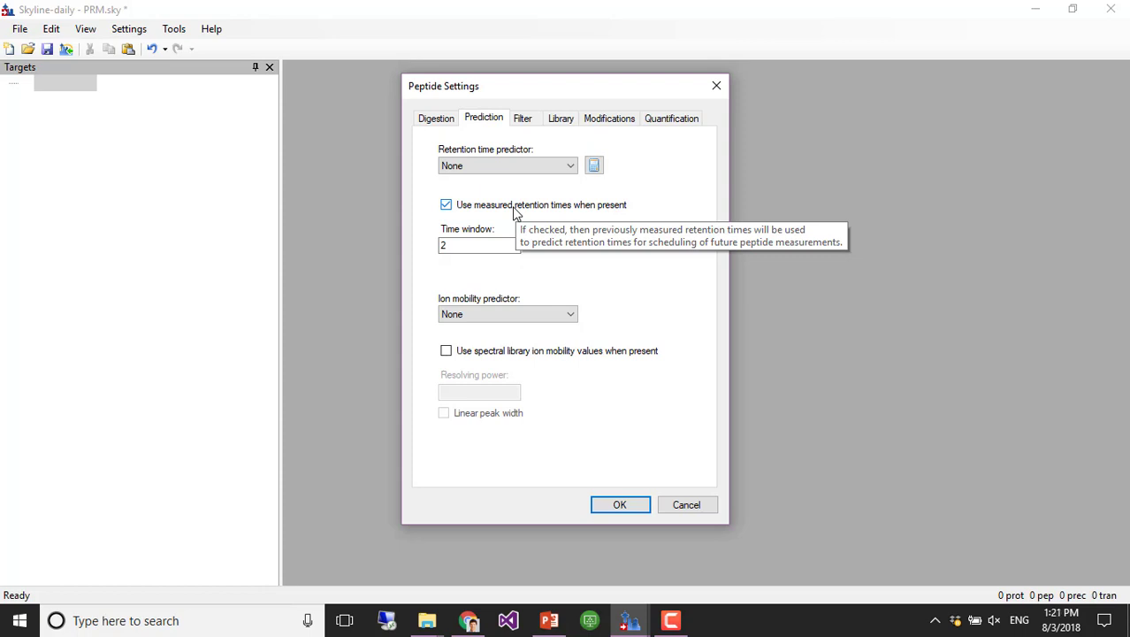
pyautogui.click(467, 244)
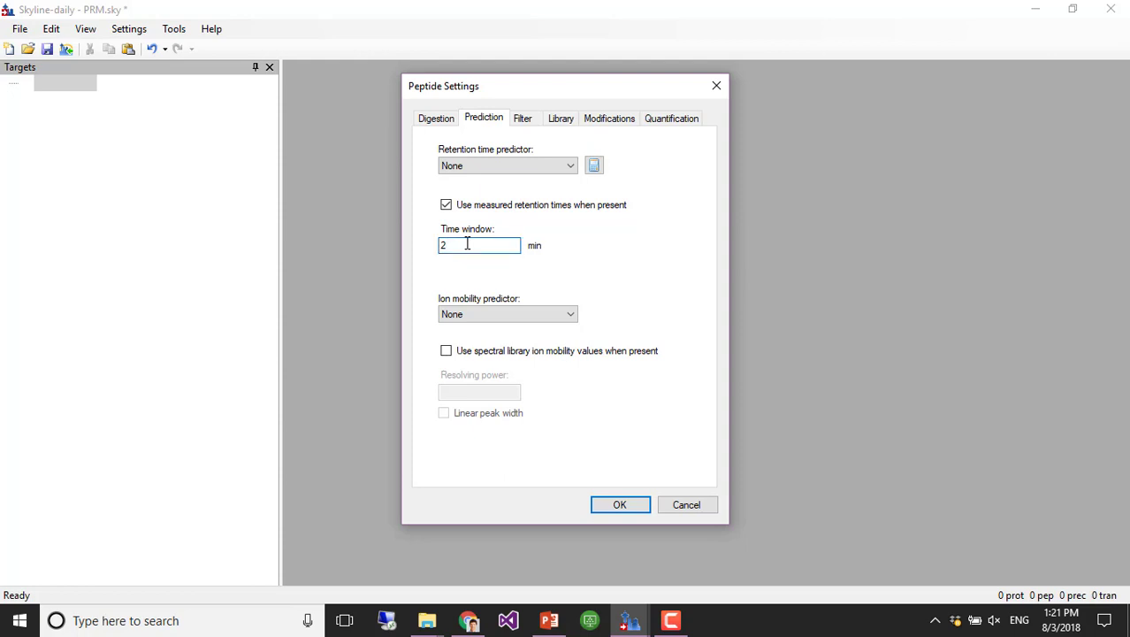
pyautogui.moveTo(451, 247); pyautogui.dragTo(434, 247)
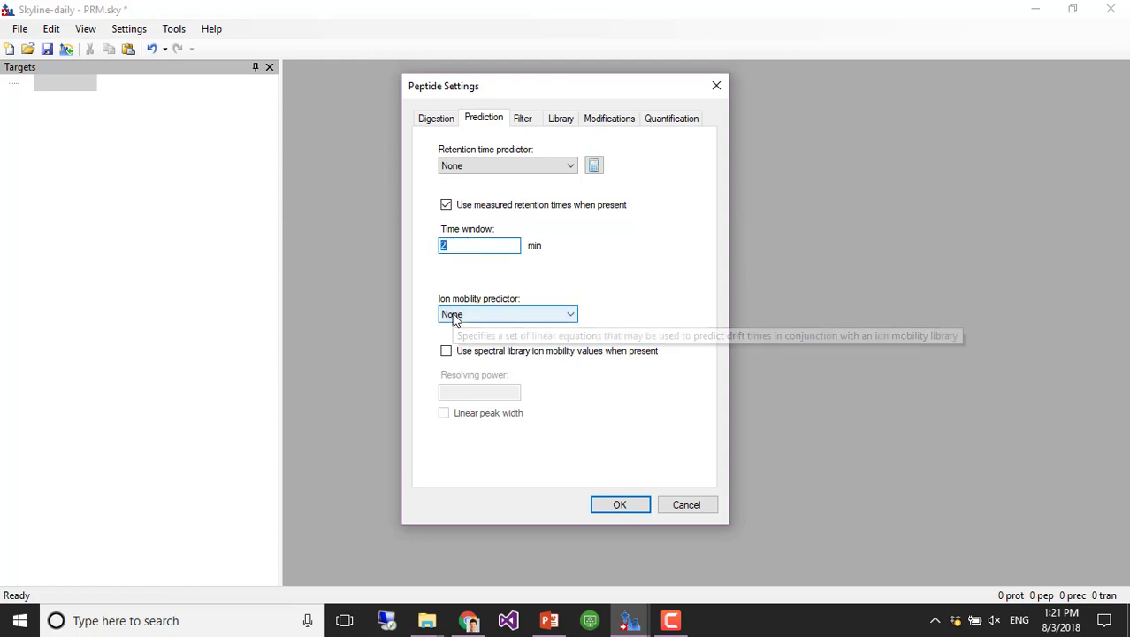
pyautogui.write('5')
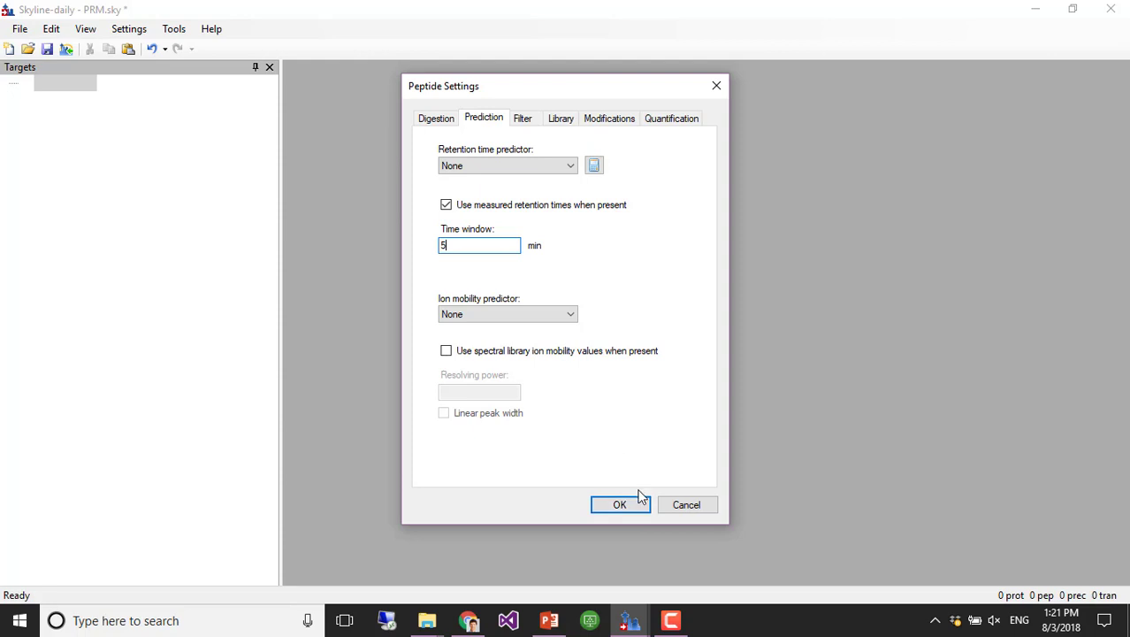
# Step: Set the peptide filter to a minimum length of 7 and a maximum length of 26 amino acids
pyautogui.click(537, 118)
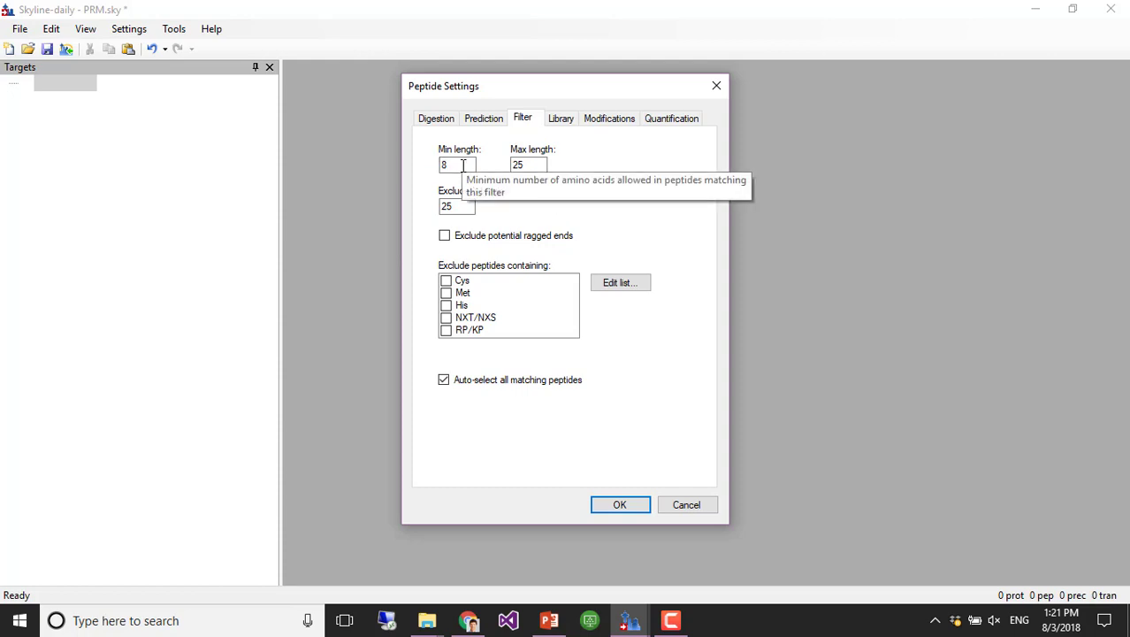
pyautogui.moveTo(463, 166); pyautogui.dragTo(404, 165)
pyautogui.write('7')
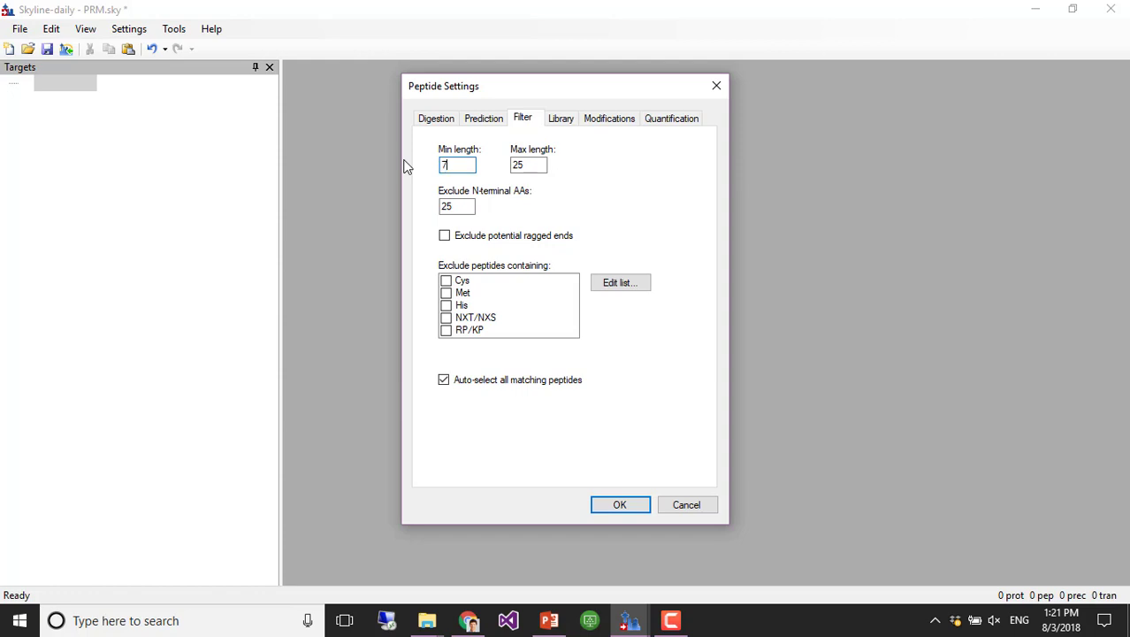
pyautogui.doubleClick(531, 165)
pyautogui.write('25')
pyautogui.press('BackSpace')
pyautogui.write('6')
pyautogui.moveTo(497, 243)
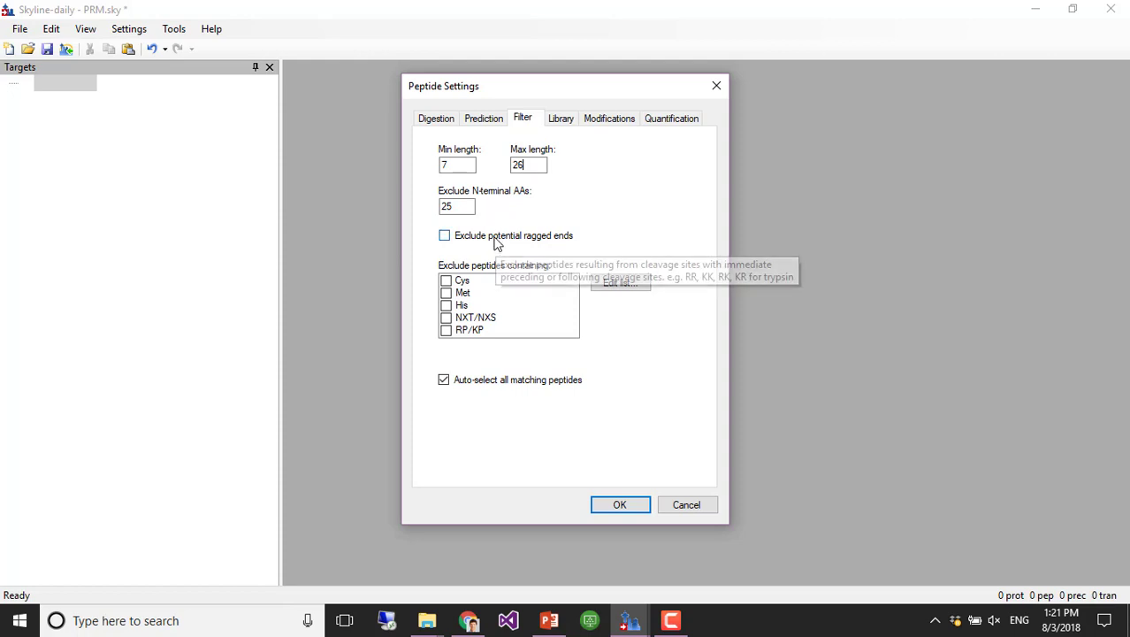
pyautogui.moveTo(543, 291)
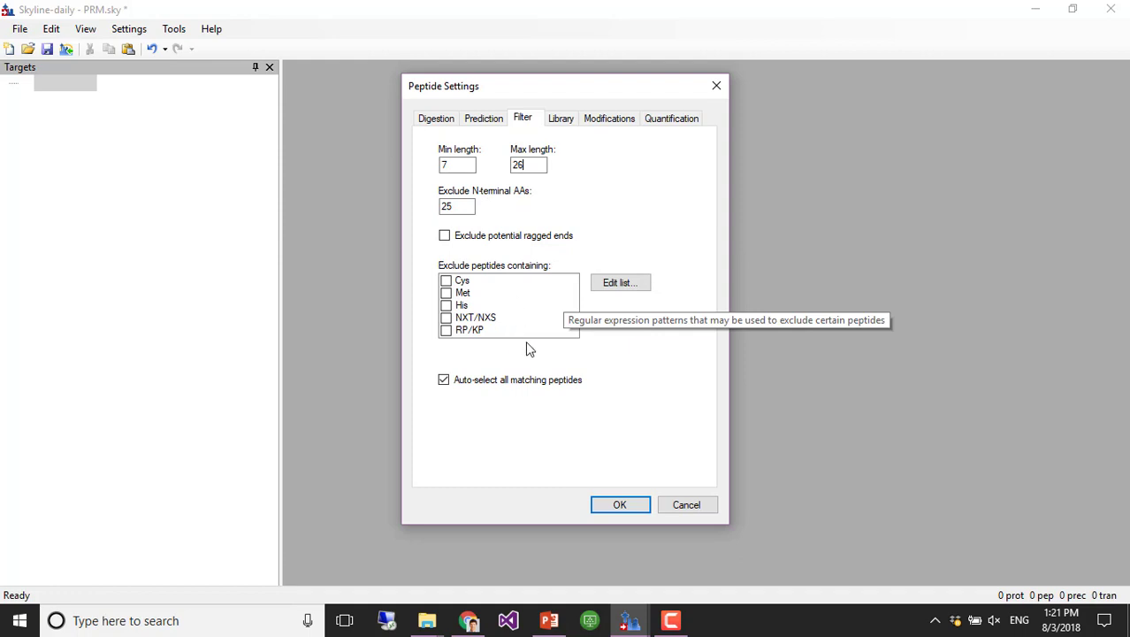
pyautogui.moveTo(503, 304)
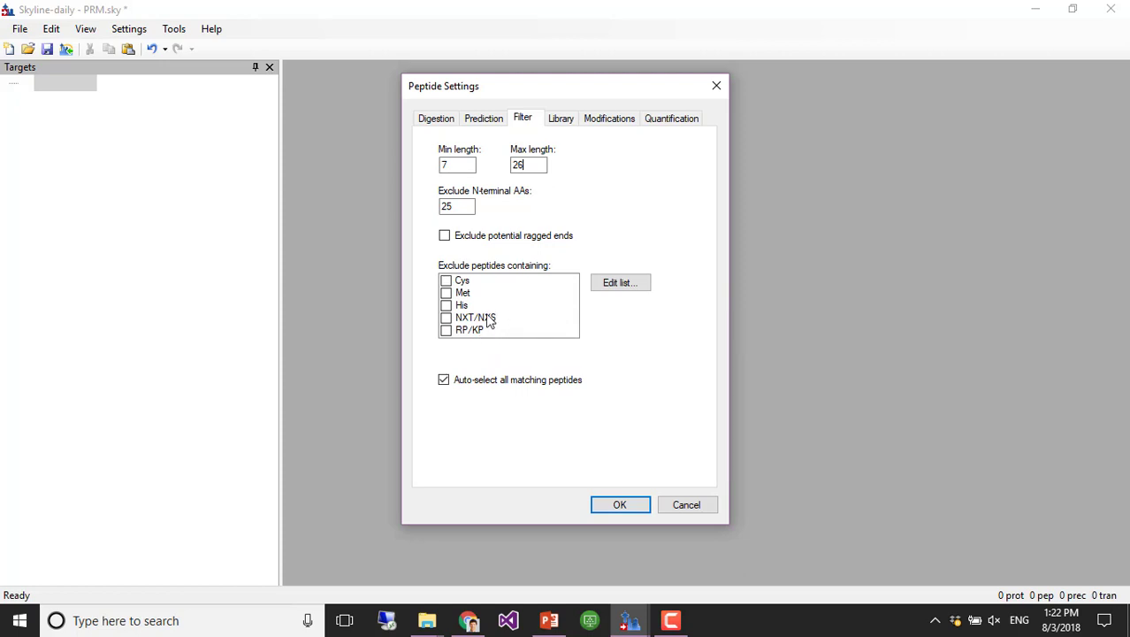
pyautogui.moveTo(494, 324)
# Step: Begin building a spectral library named heavy, with its output saved as heavy.blib in the Webinar17_data folder
pyautogui.click(562, 118)
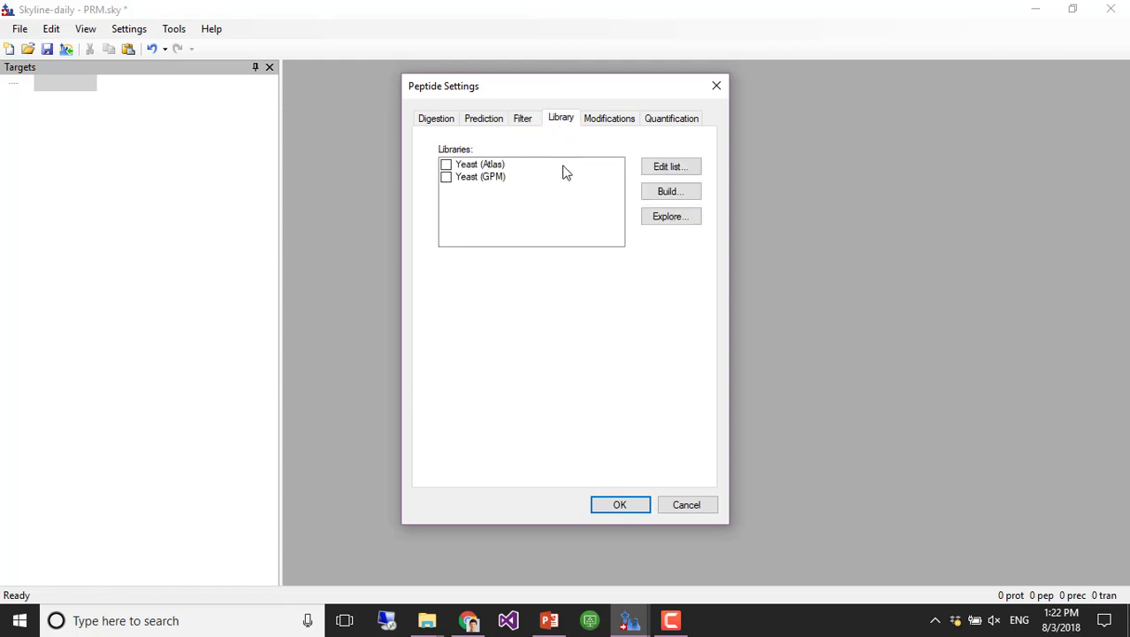
pyautogui.moveTo(563, 182)
pyautogui.click(666, 191)
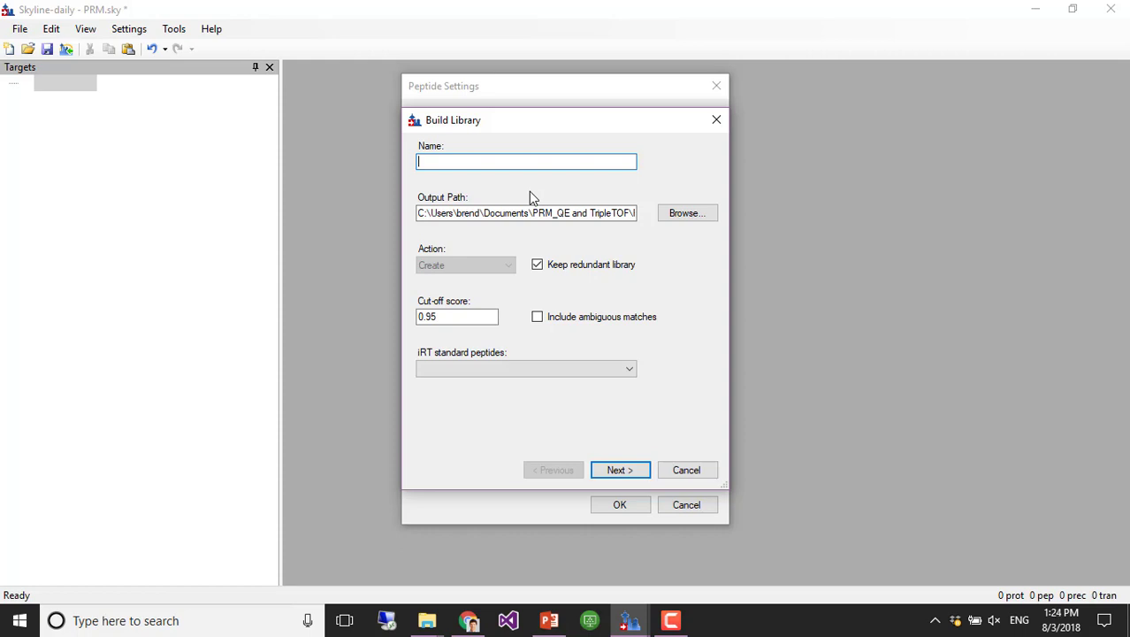
pyautogui.write('heavy')
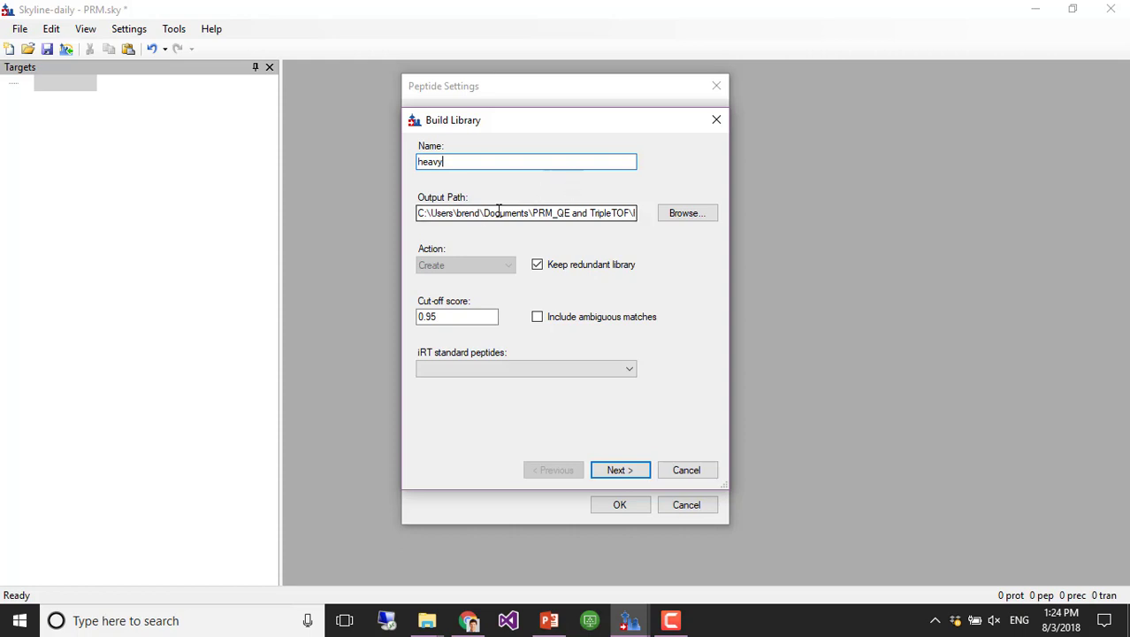
pyautogui.click(683, 213)
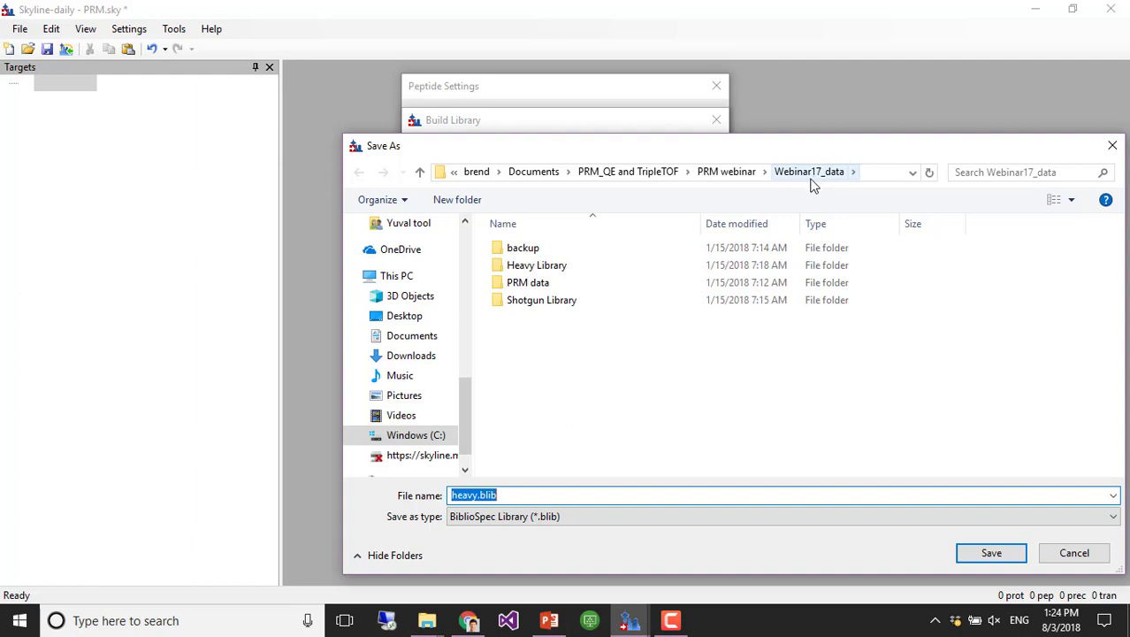
pyautogui.click(1000, 555)
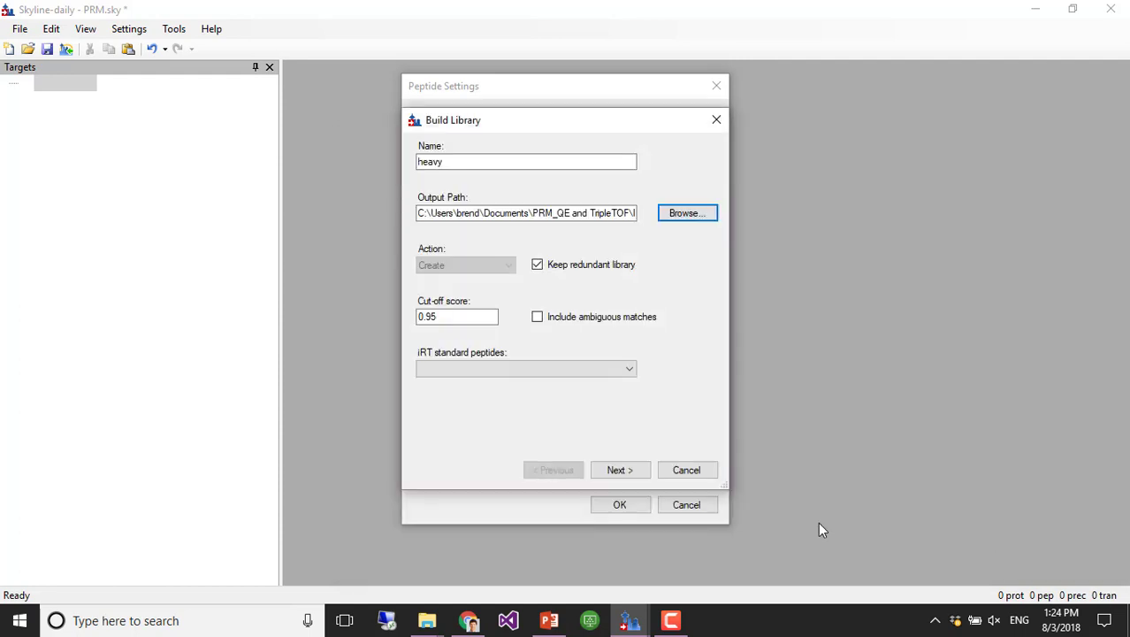
# Step: Set the library's cut-off score to 0.90, turn off keeping the redundant library, and proceed to the input files
pyautogui.click(450, 320)
pyautogui.hotkey('shift', 'Left')
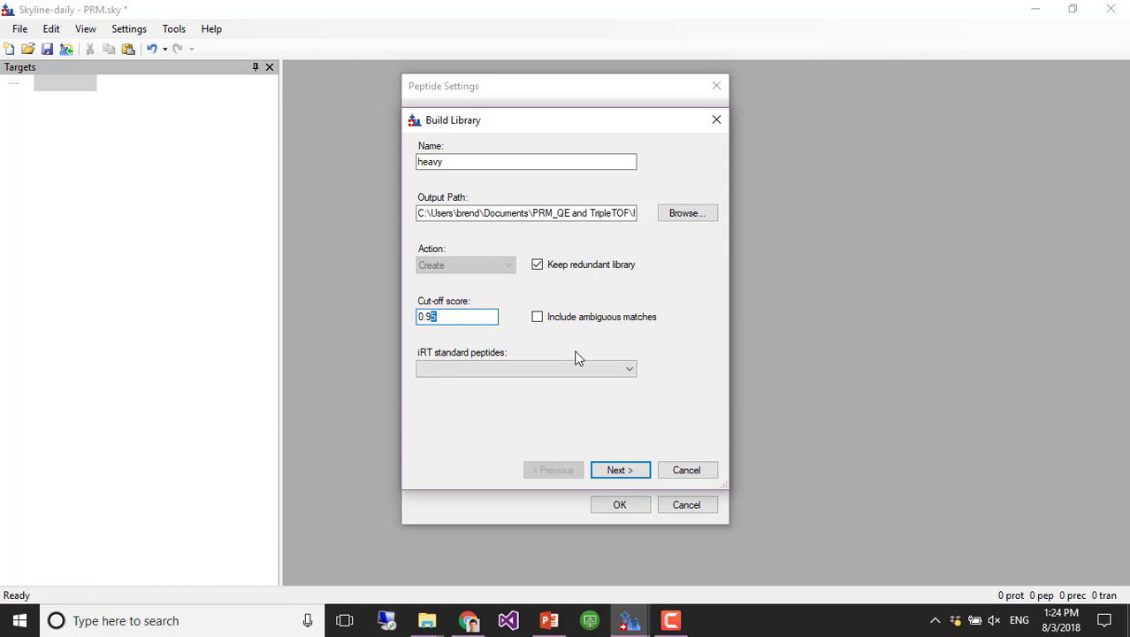
pyautogui.write('0')
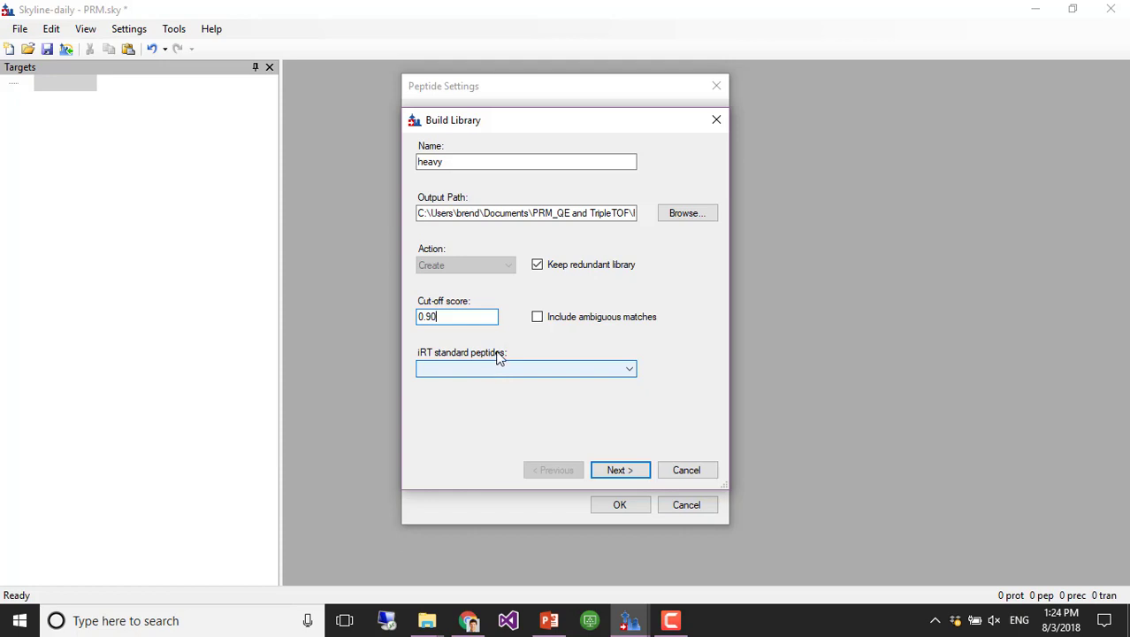
pyautogui.click(622, 472)
pyautogui.click(623, 472)
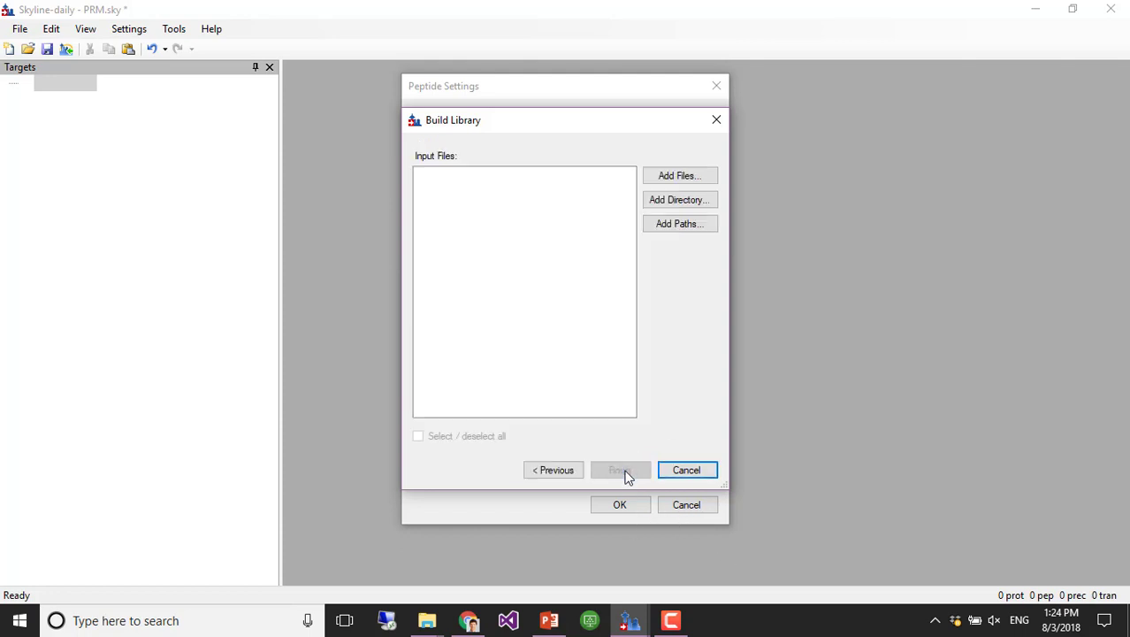
pyautogui.click(541, 474)
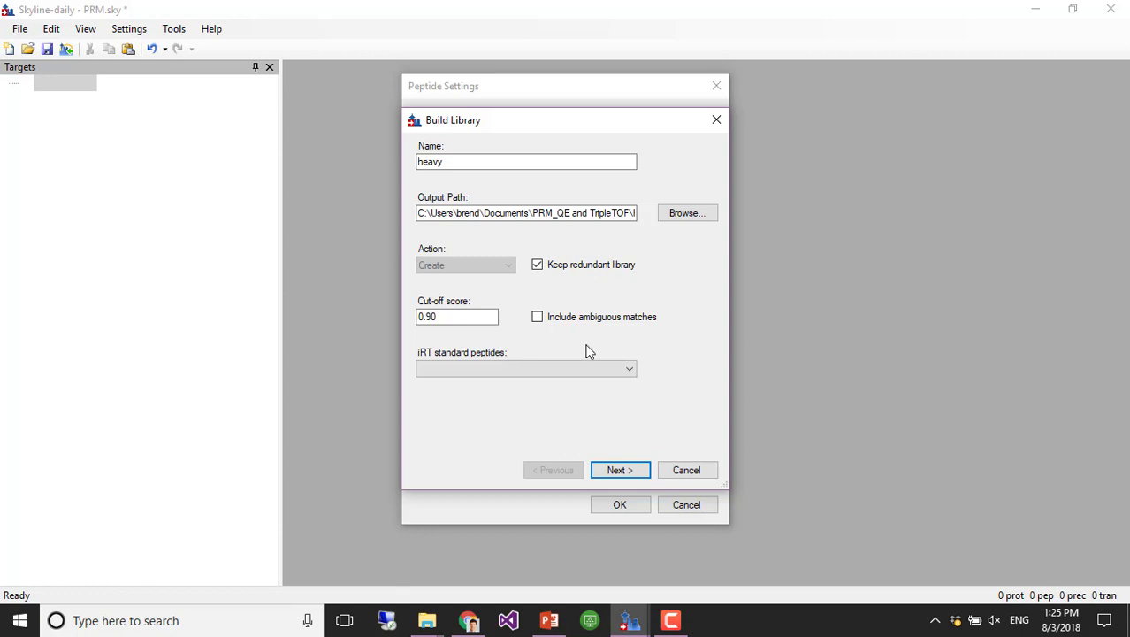
pyautogui.click(538, 265)
pyautogui.click(633, 471)
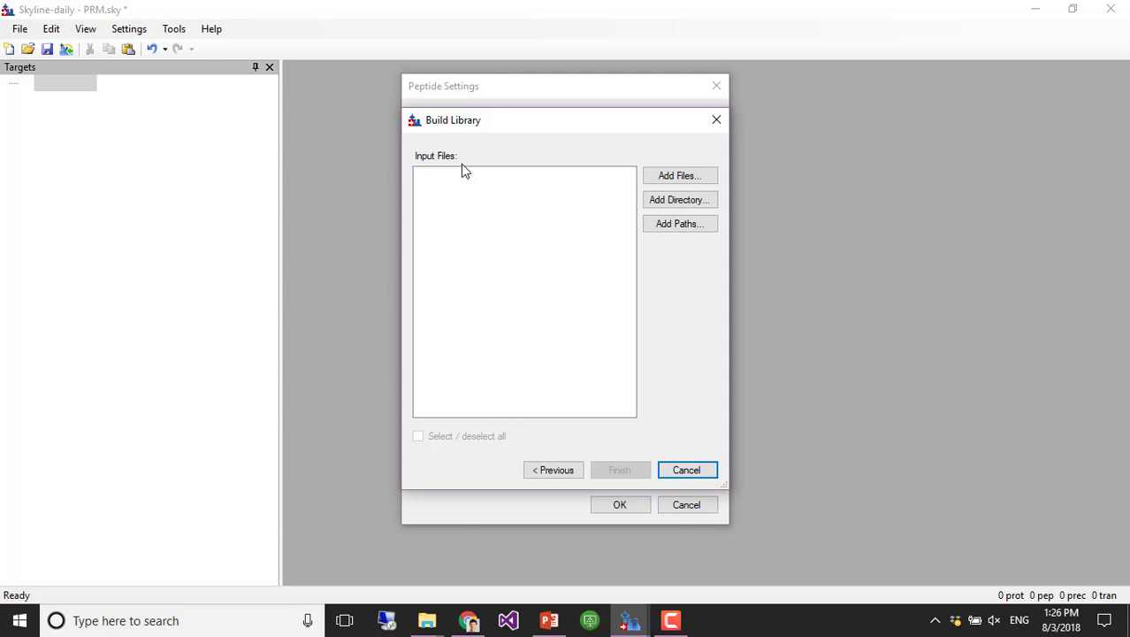
# Step: Add heavy-01.pep.xml and heavy-02.pep.xml from the Heavy Library folder in Webinar17_data as input files and build the library
pyautogui.click(674, 176)
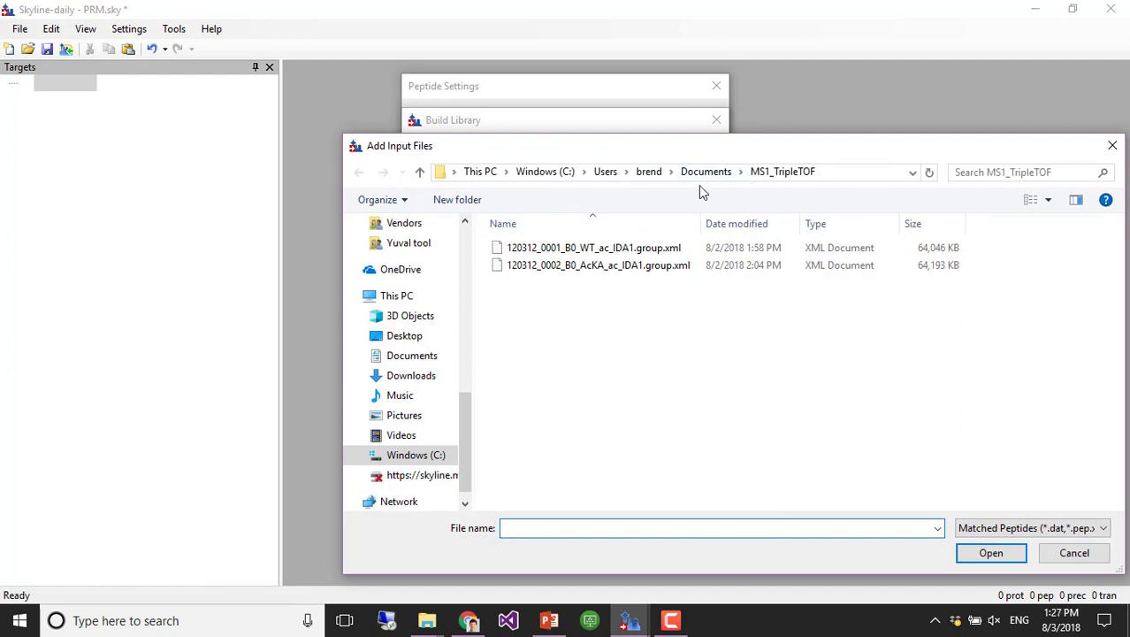
pyautogui.click(706, 173)
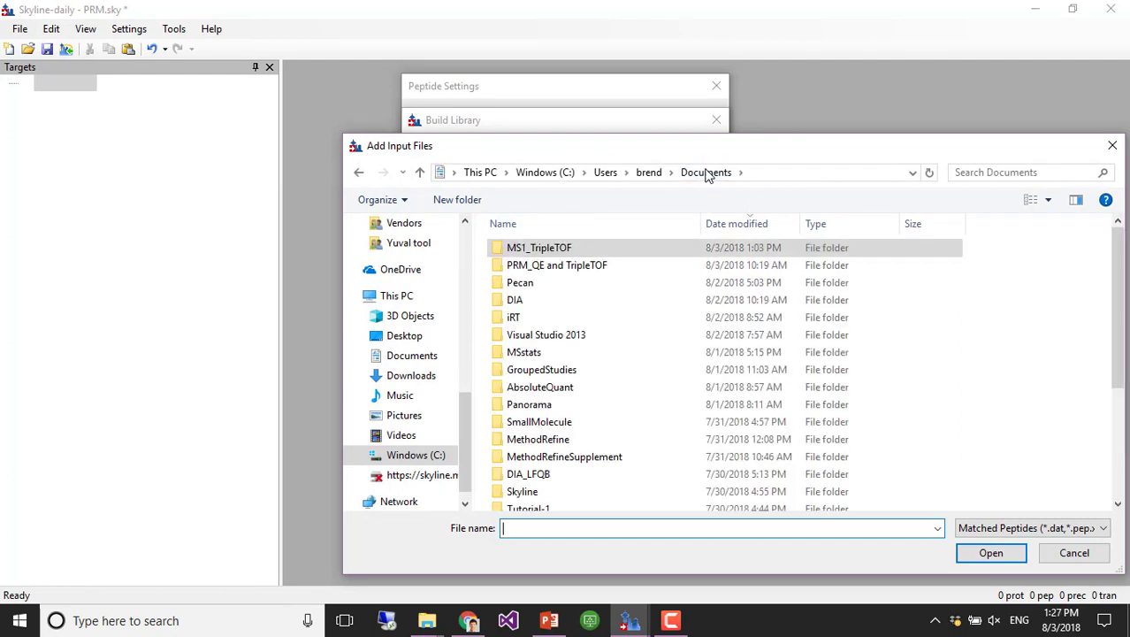
pyautogui.doubleClick(597, 265)
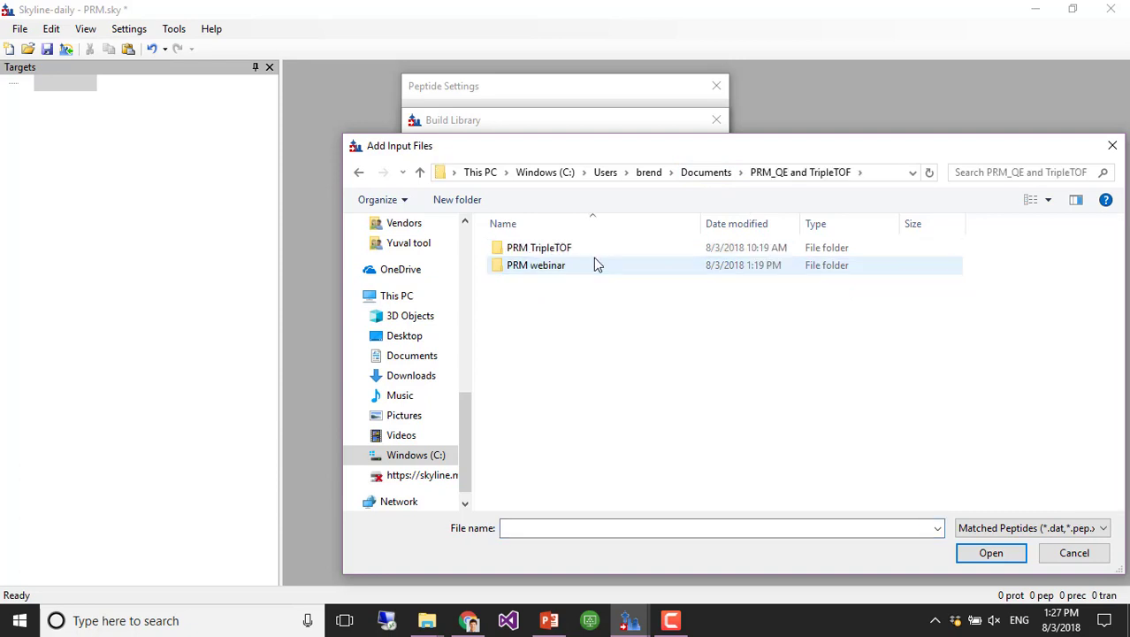
pyautogui.doubleClick(568, 267)
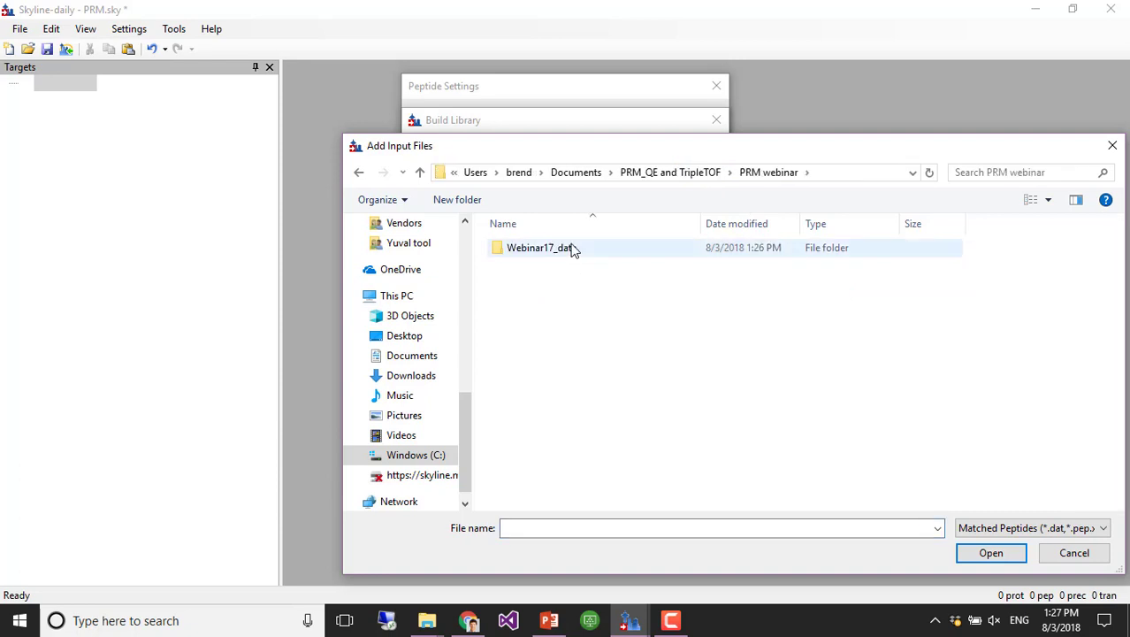
pyautogui.doubleClick(573, 249)
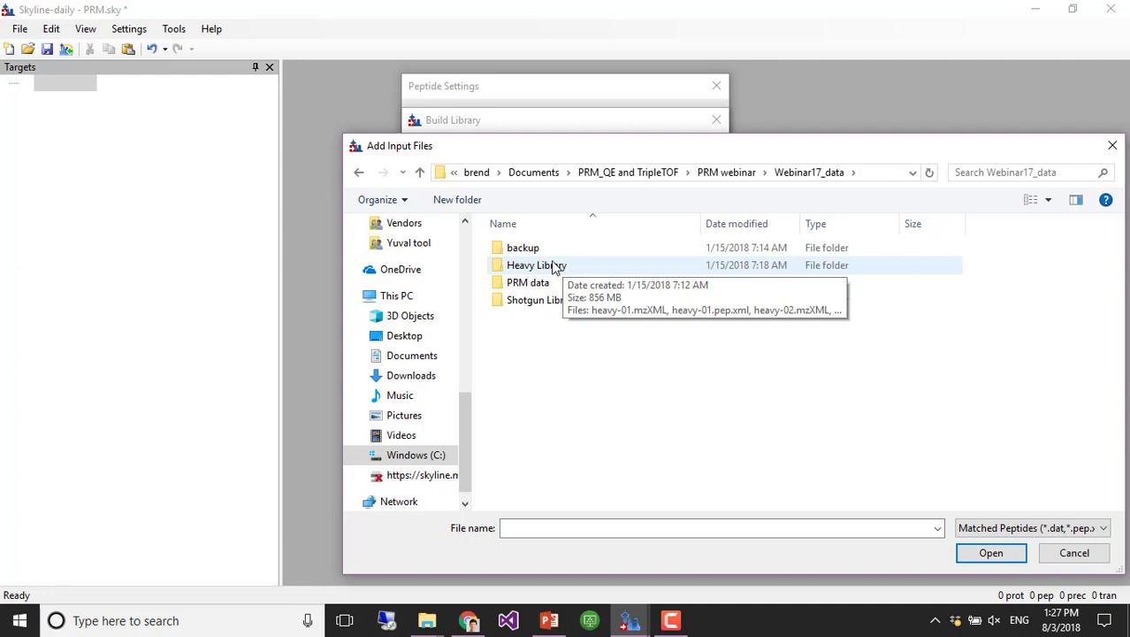
pyautogui.click(536, 269)
pyautogui.doubleClick(536, 269)
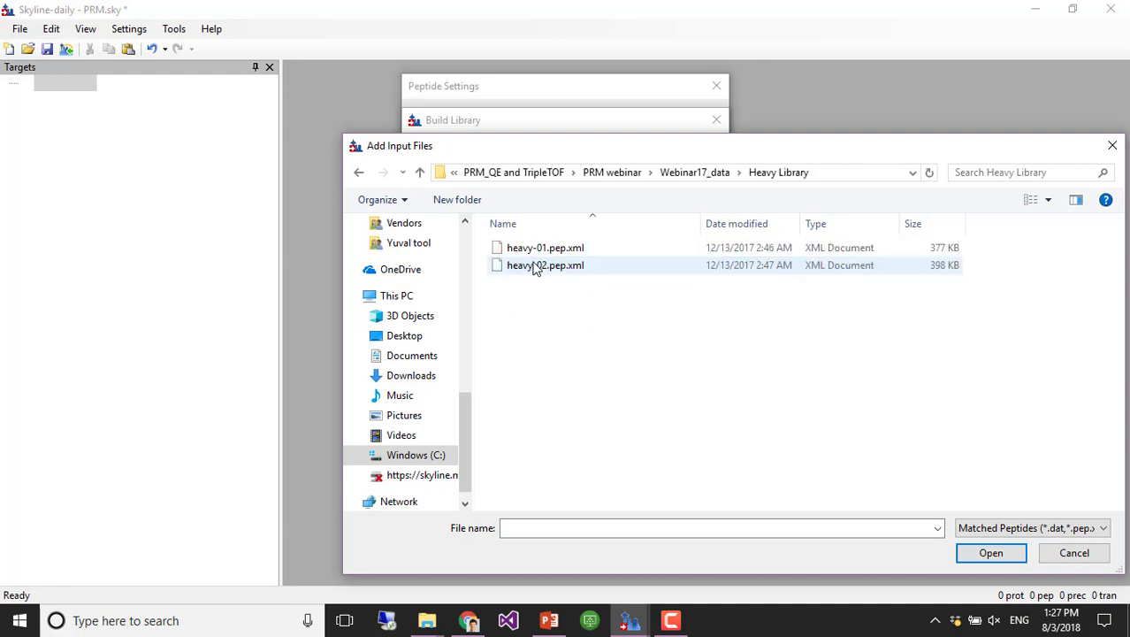
pyautogui.click(533, 254)
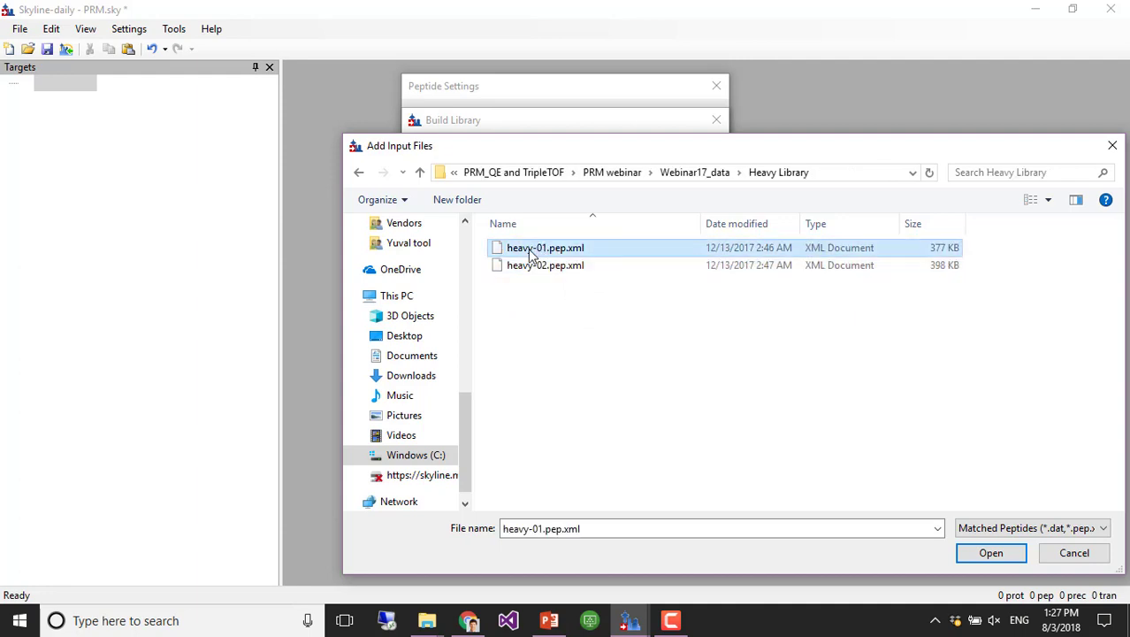
pyautogui.keyDown('shift'); pyautogui.click(537, 266); pyautogui.keyUp('shift')
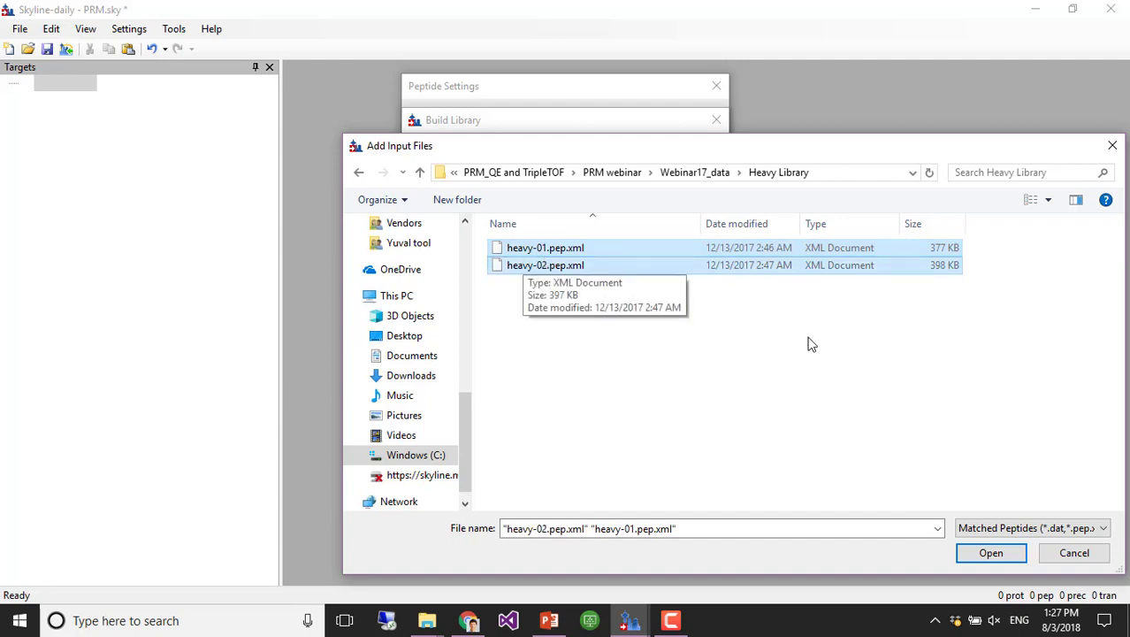
pyautogui.click(995, 553)
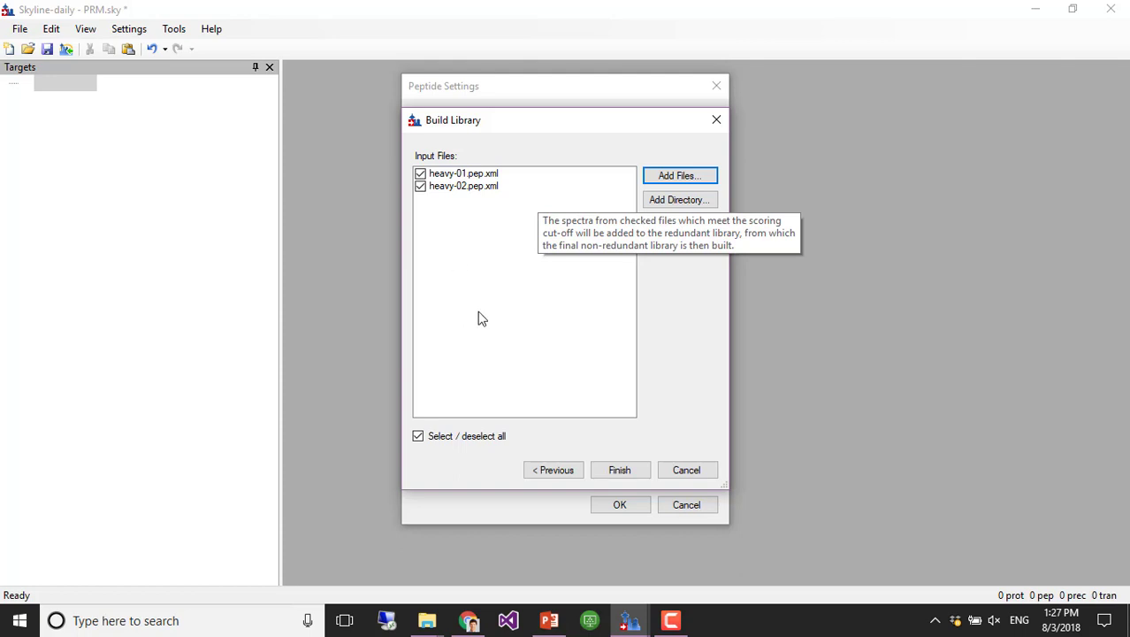
pyautogui.click(620, 473)
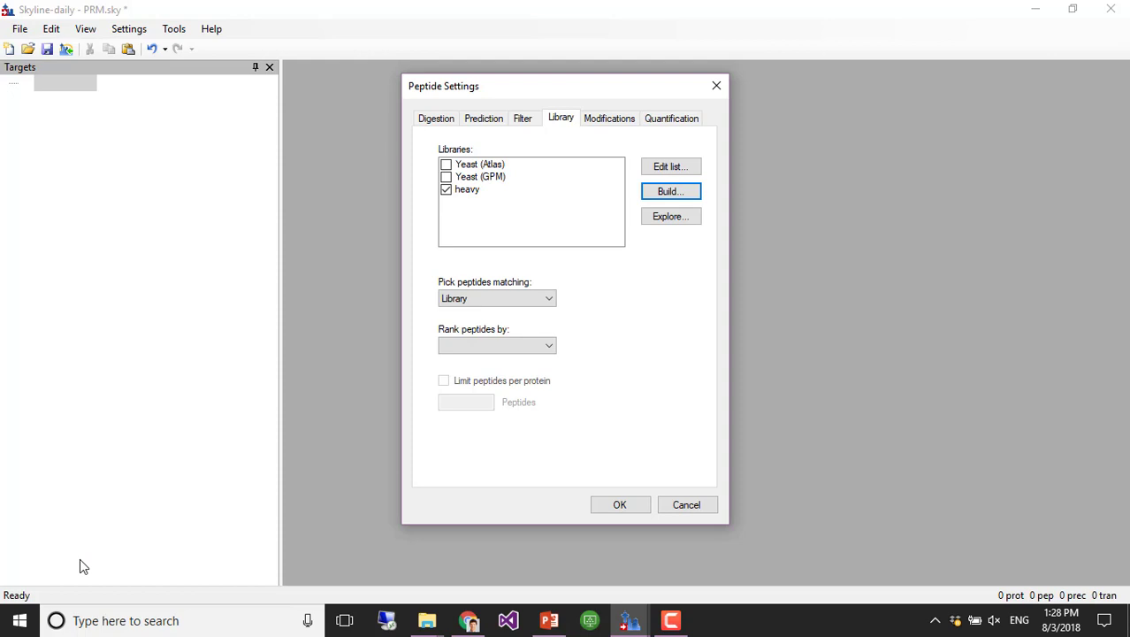
# Step: Add shotgun.blib from the Shotgun Library folder as an existing library named DDA run and enable it for the document
pyautogui.click(670, 167)
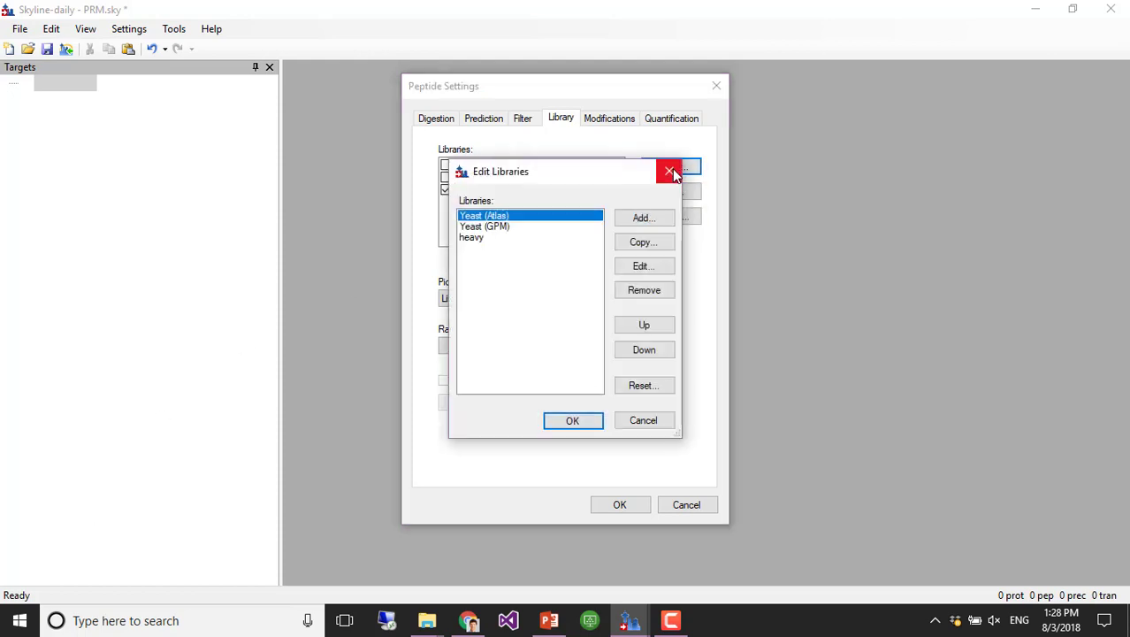
pyautogui.click(647, 221)
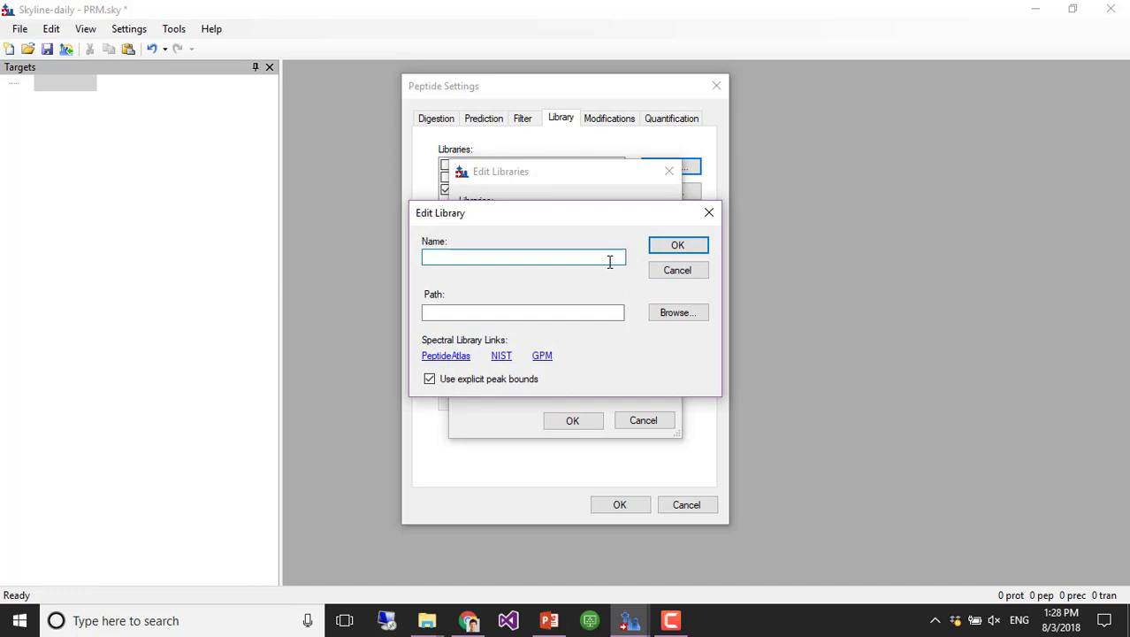
pyautogui.write('DDA run')
pyautogui.click(679, 315)
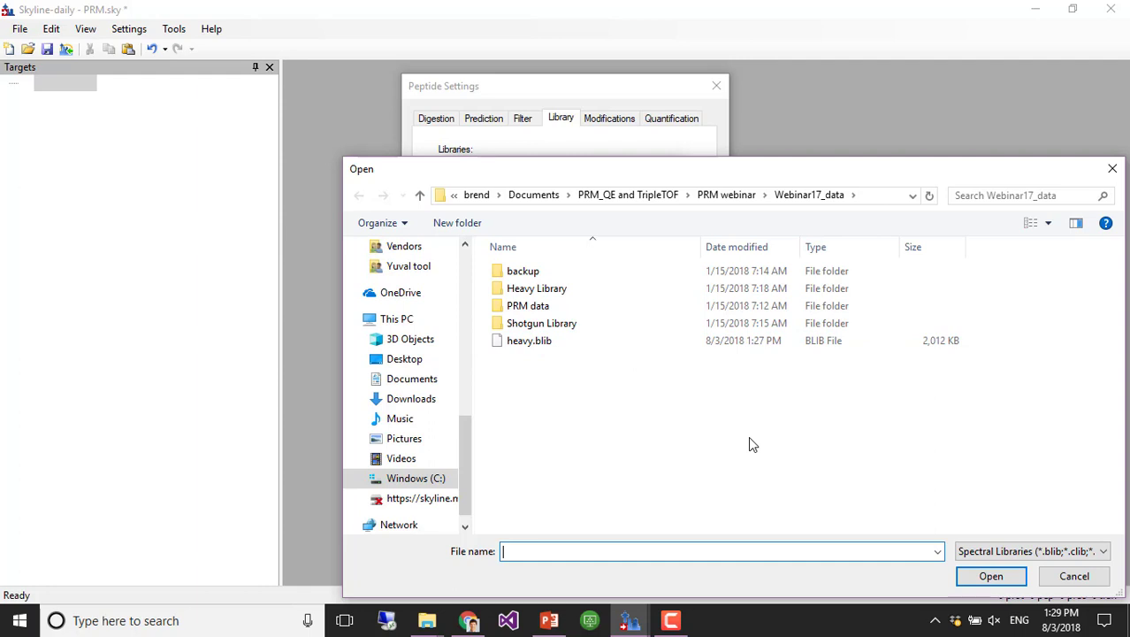
pyautogui.moveTo(805, 181); pyautogui.dragTo(805, 177)
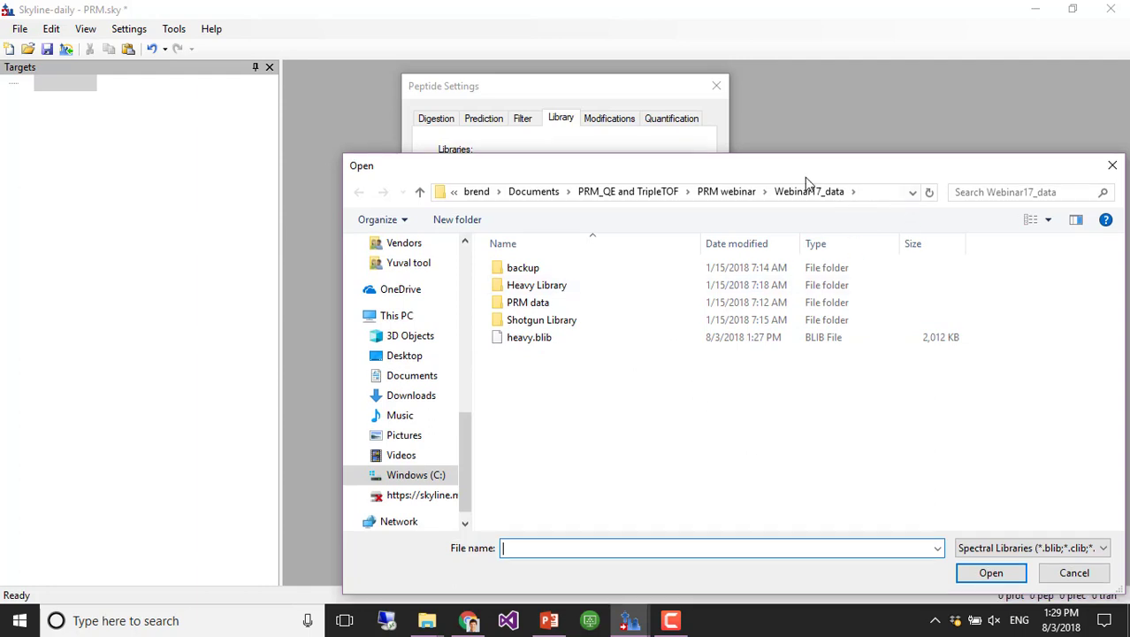
pyautogui.doubleClick(525, 322)
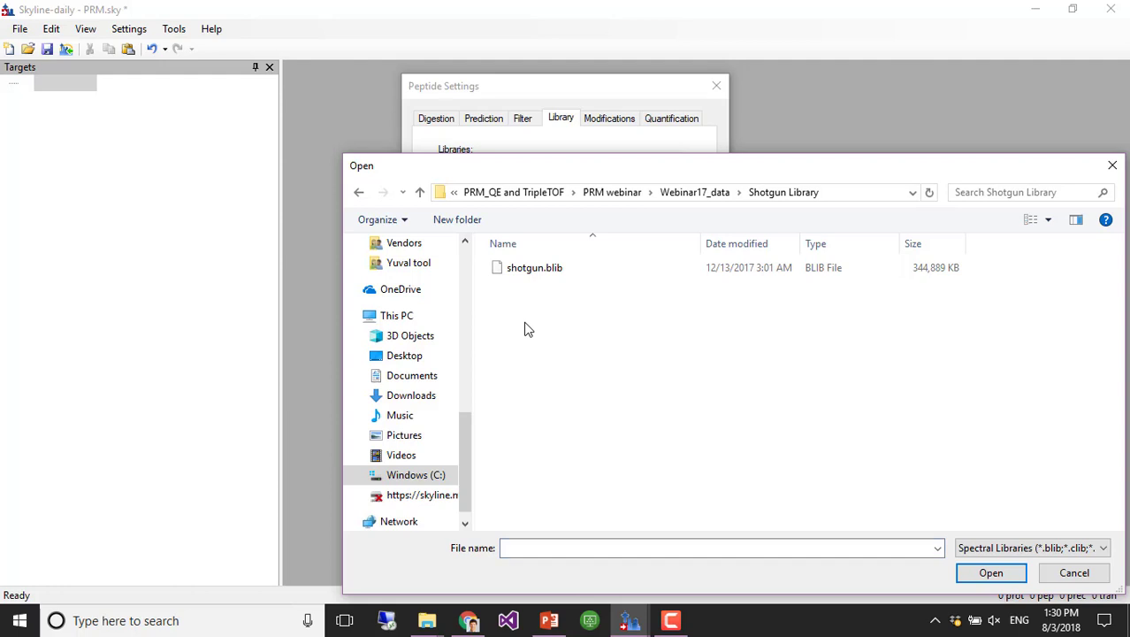
pyautogui.click(544, 278)
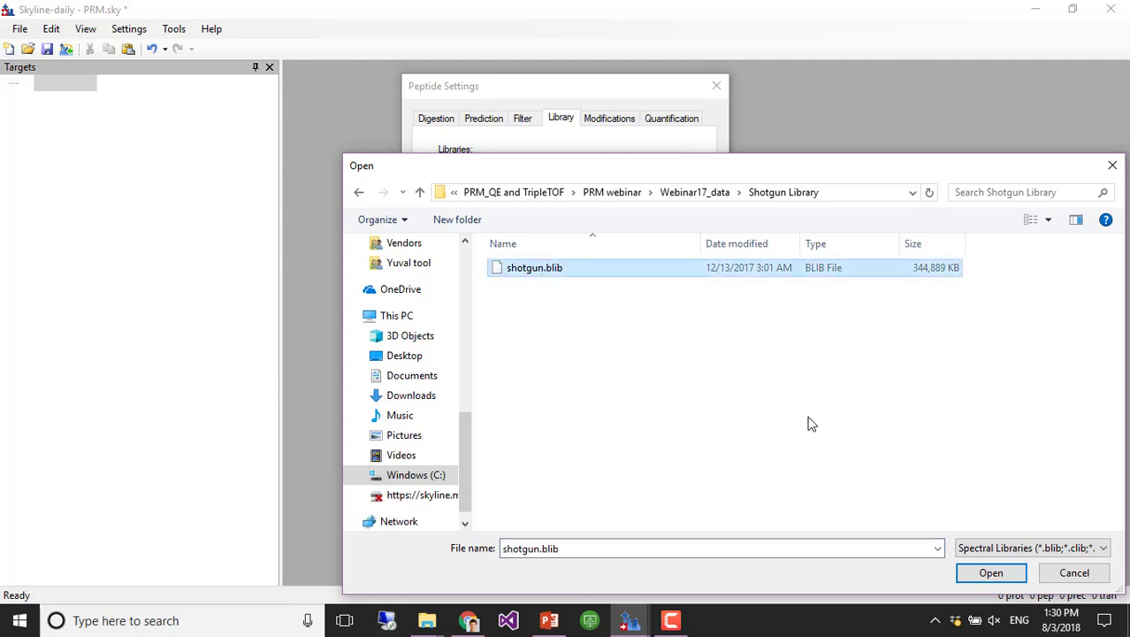
pyautogui.click(995, 572)
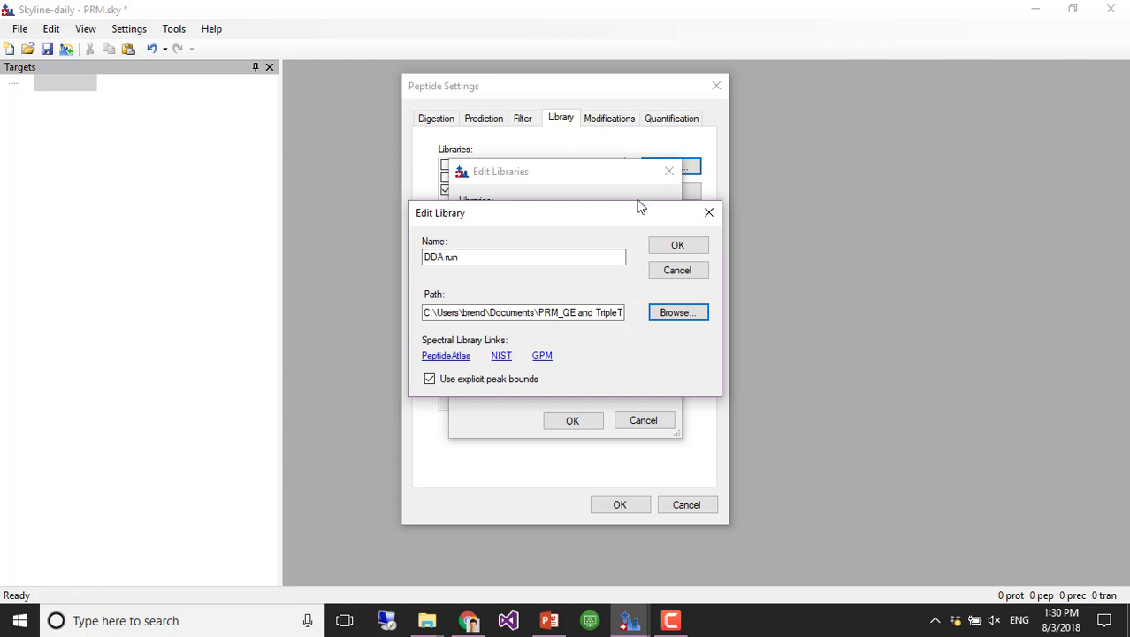
pyautogui.click(675, 247)
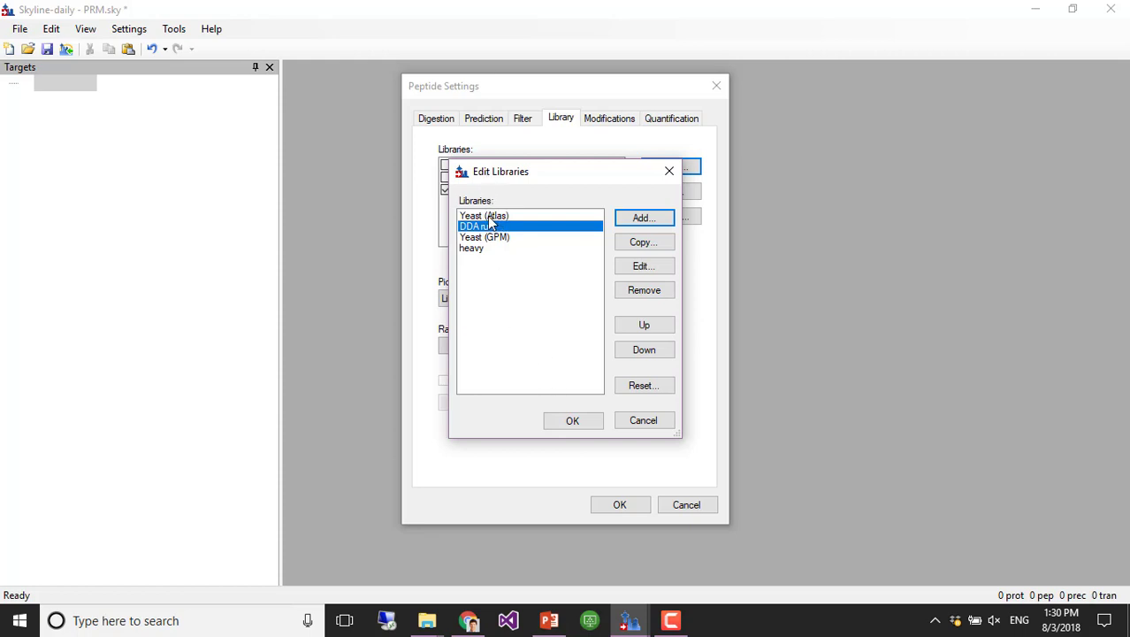
pyautogui.click(575, 422)
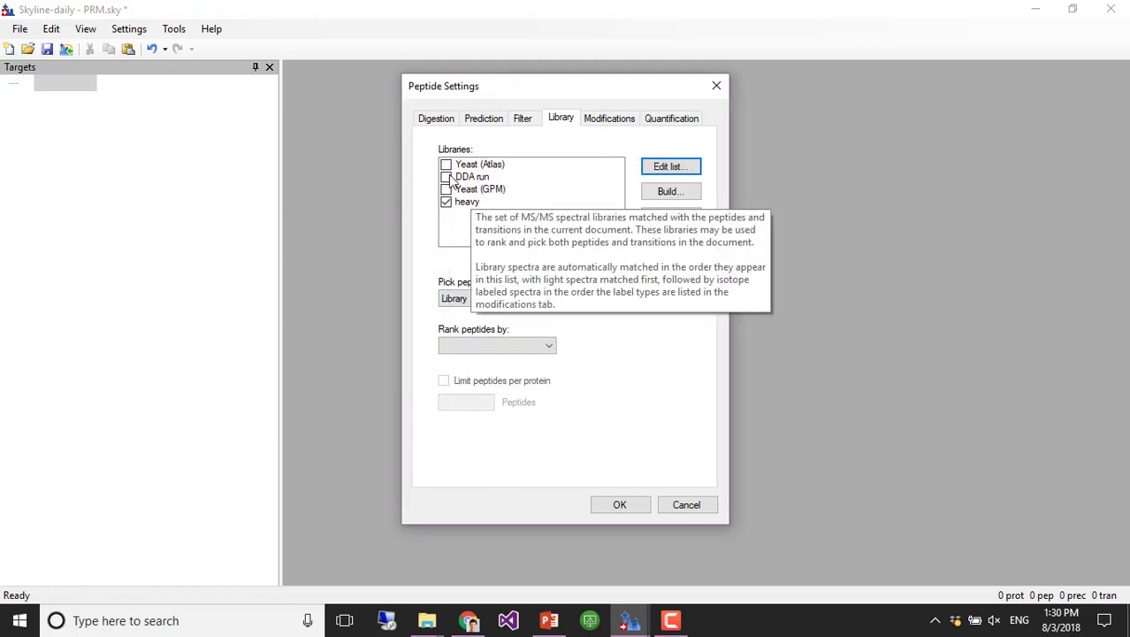
pyautogui.click(448, 178)
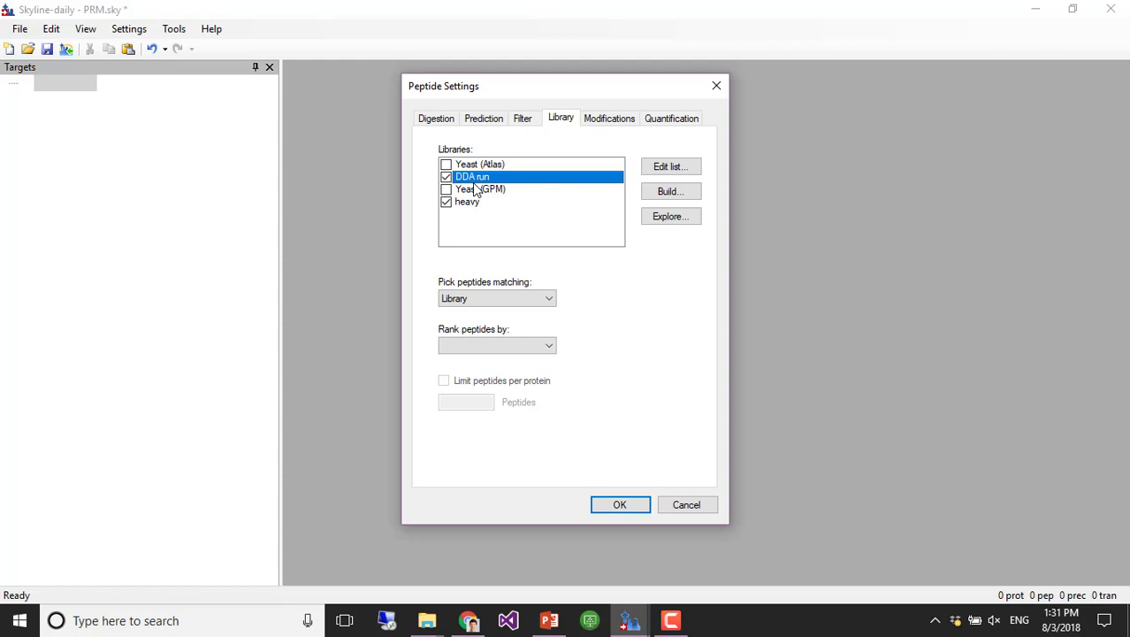
# Step: Disable the Acetyl (K) structural modification and remove Label:13C(6)15N(2) (C-term K) from the list of defined isotope modifications
pyautogui.click(607, 118)
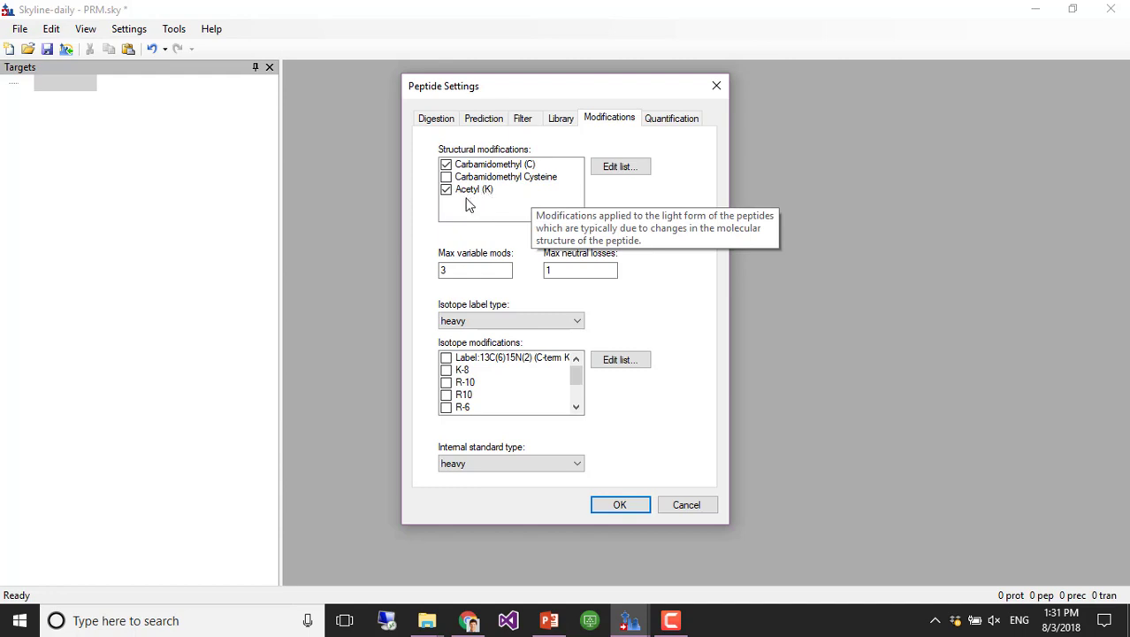
pyautogui.click(446, 194)
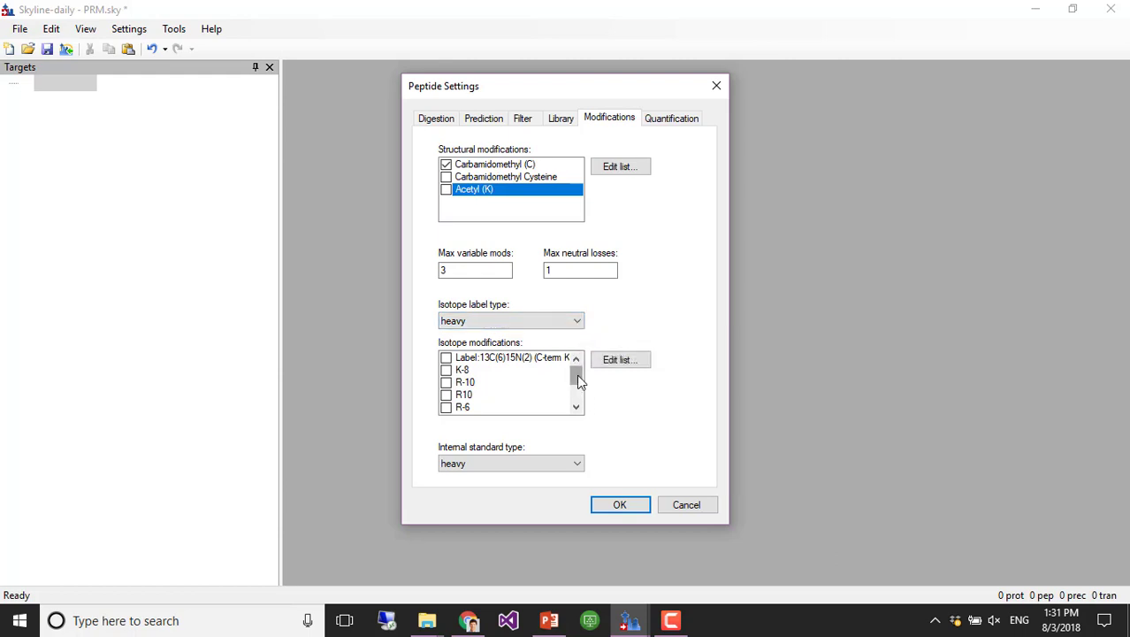
pyautogui.moveTo(577, 374)
pyautogui.mouseDown()
pyautogui.moveTo(577, 399)
pyautogui.moveTo(584, 379)
pyautogui.mouseUp()
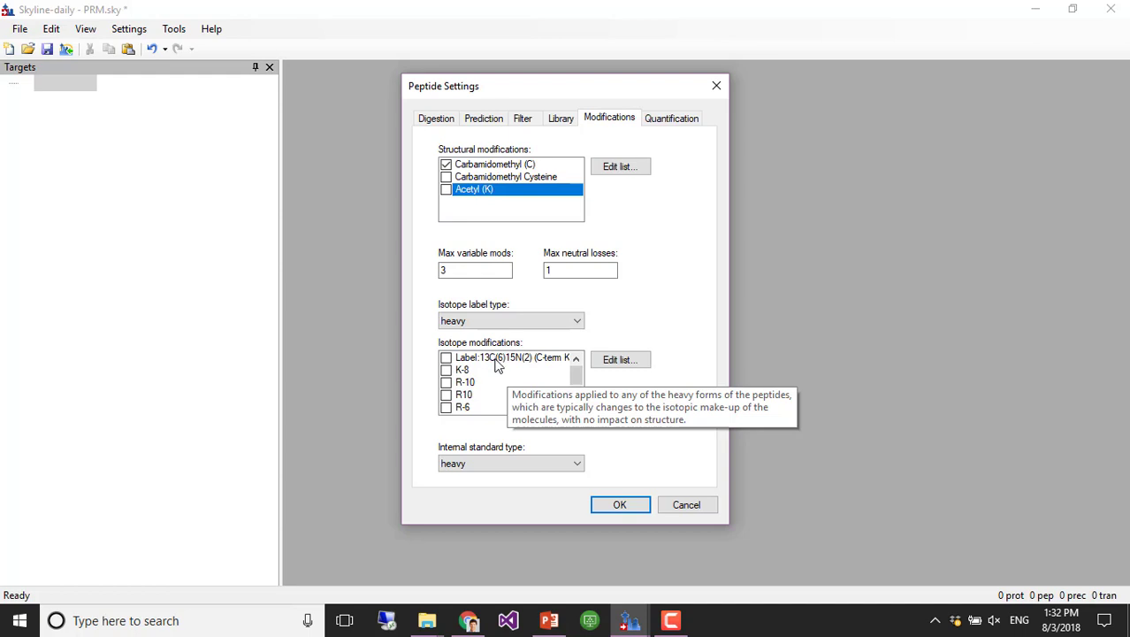
pyautogui.click(632, 368)
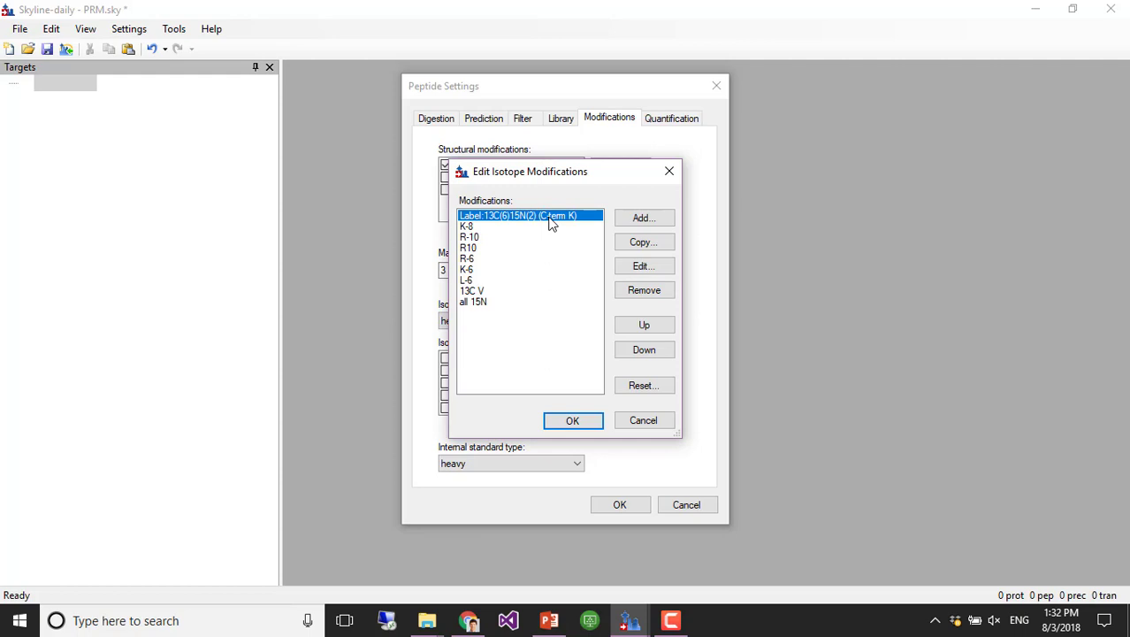
pyautogui.click(654, 292)
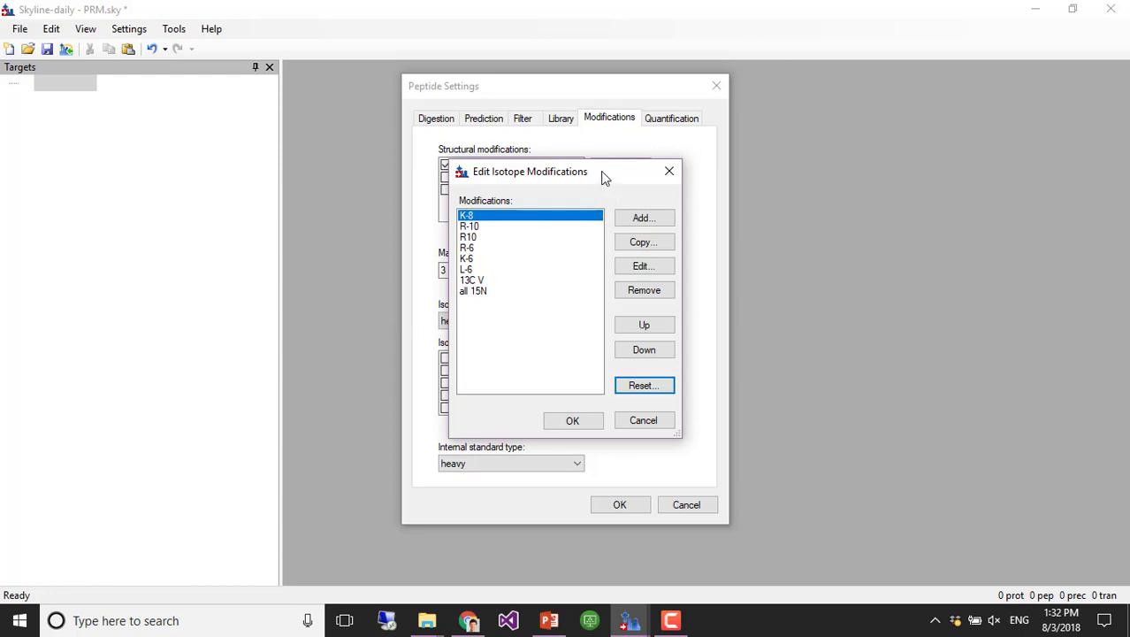
# Step: Start a new isotope modification named Lys-8 and set its amino acid to K
pyautogui.moveTo(604, 174); pyautogui.dragTo(636, 182)
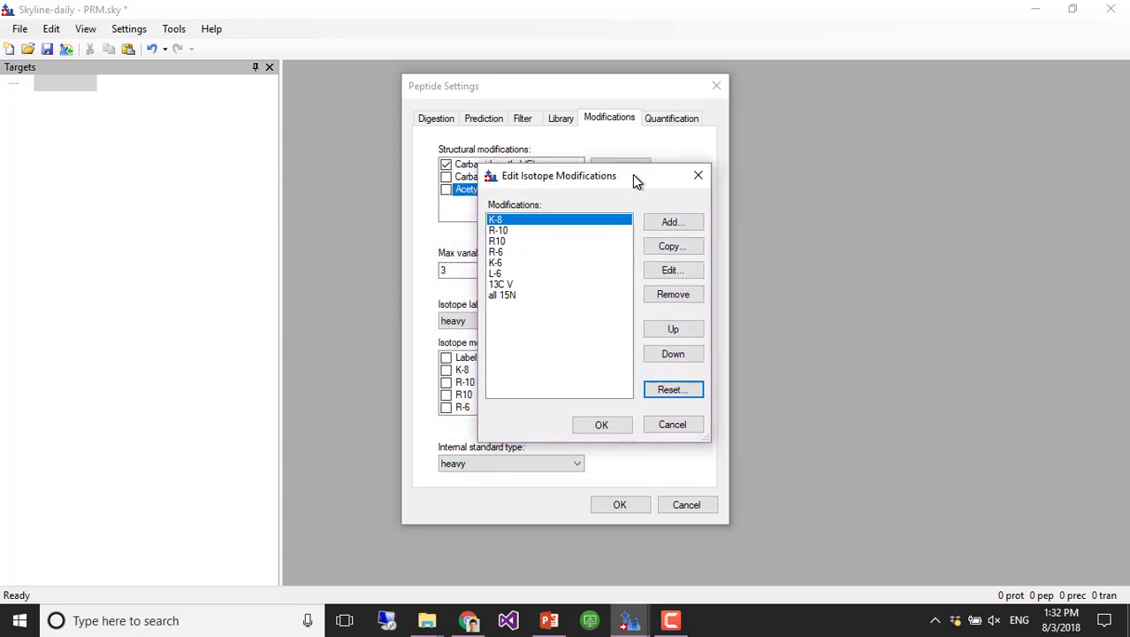
pyautogui.click(687, 223)
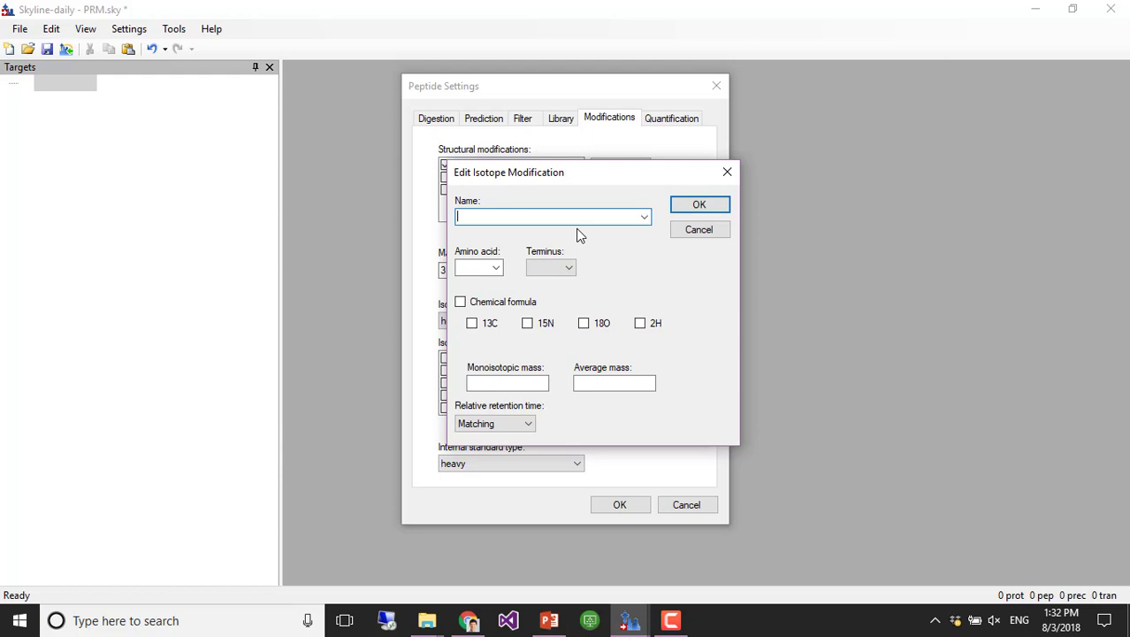
pyautogui.write('Lys-8')
pyautogui.click(473, 324)
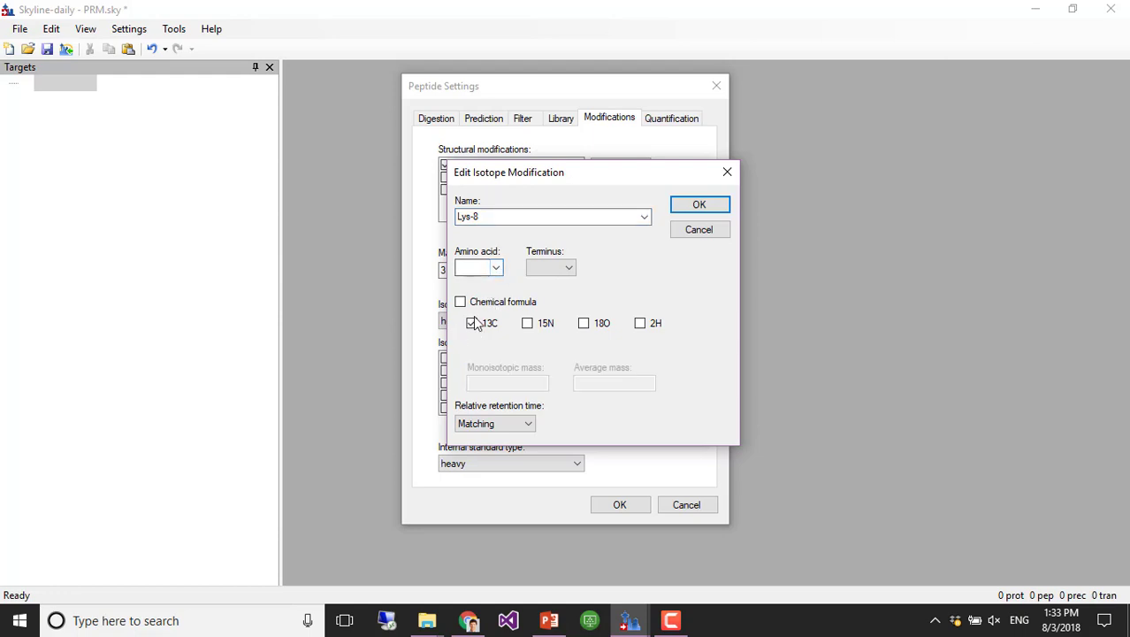
pyautogui.click(473, 324)
pyautogui.click(496, 268)
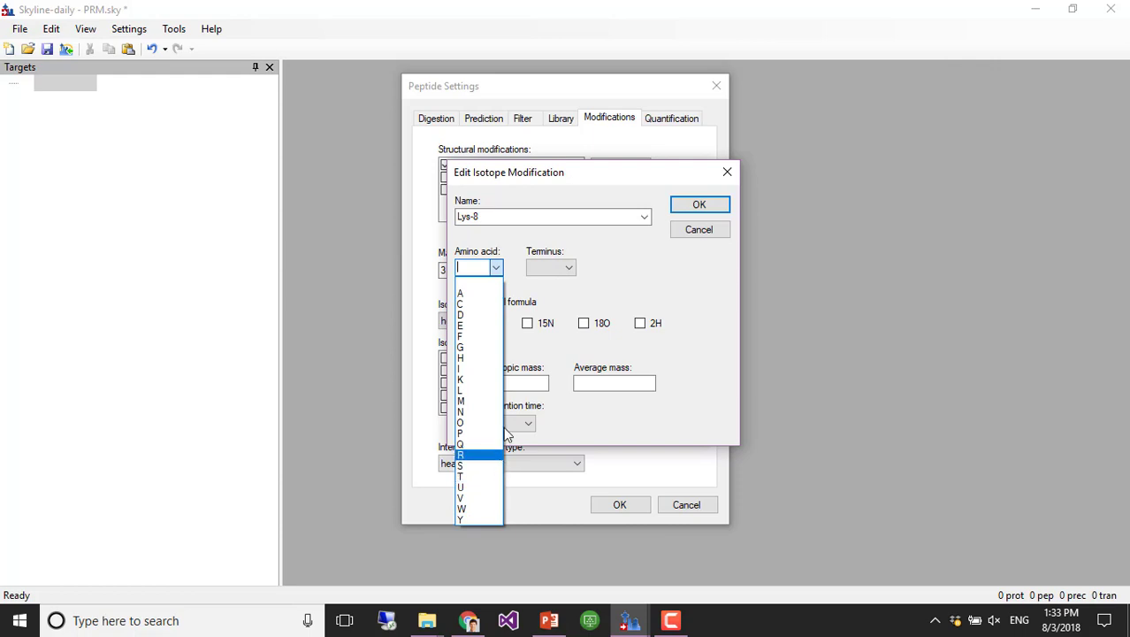
pyautogui.click(489, 379)
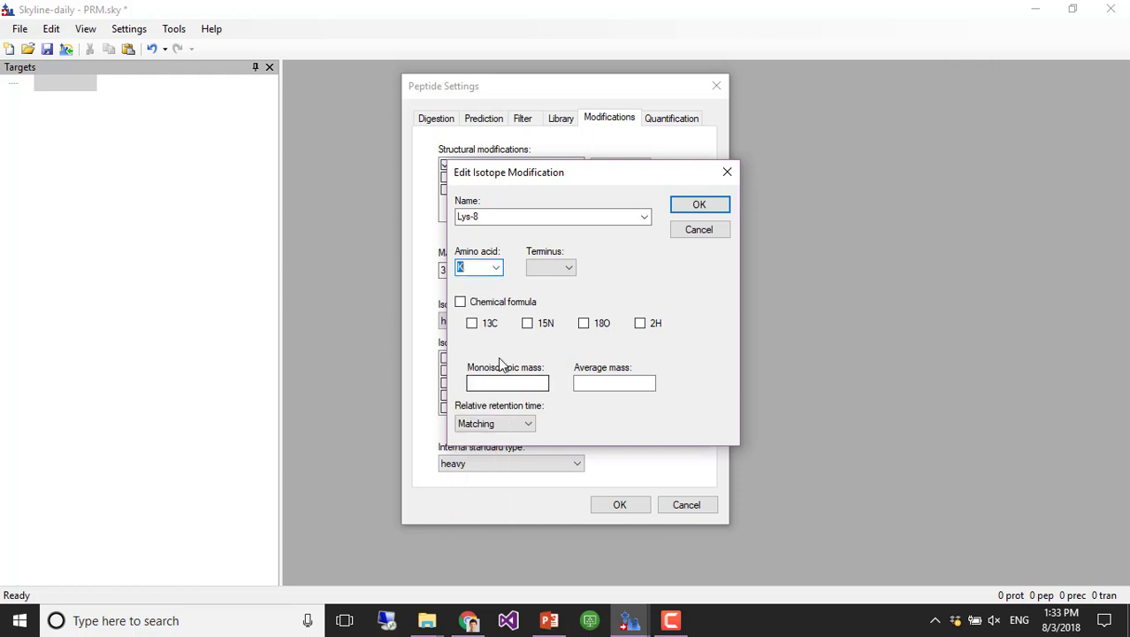
# Step: Label the lysine modification with 13C and 15N at terminus C, and save it under the matching Unimod name
pyautogui.click(472, 324)
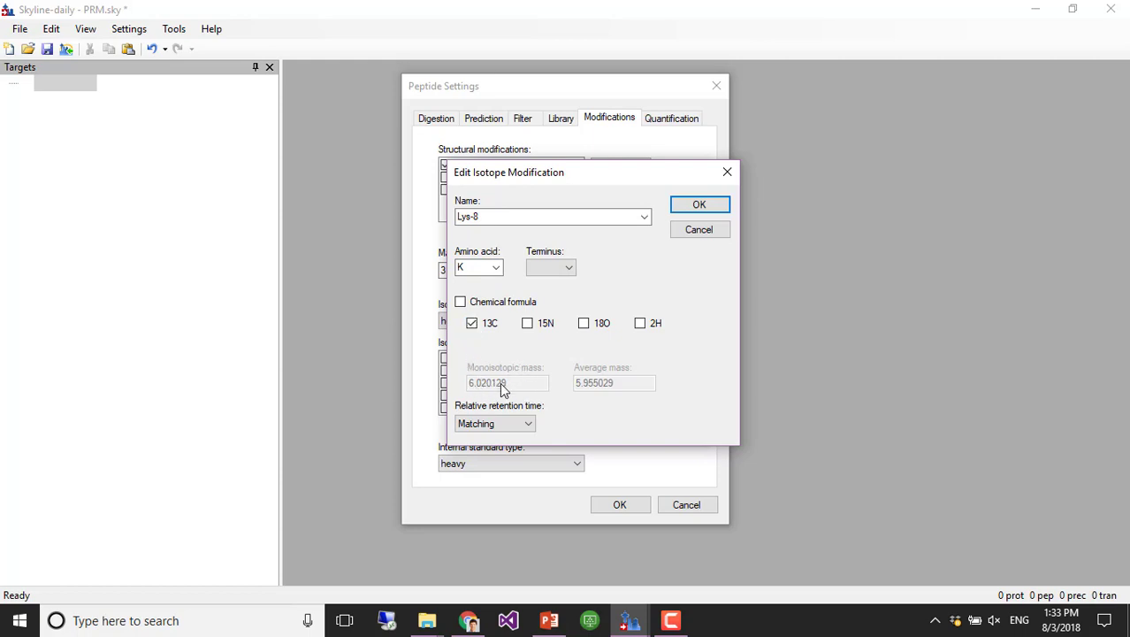
pyautogui.click(529, 324)
pyautogui.click(570, 269)
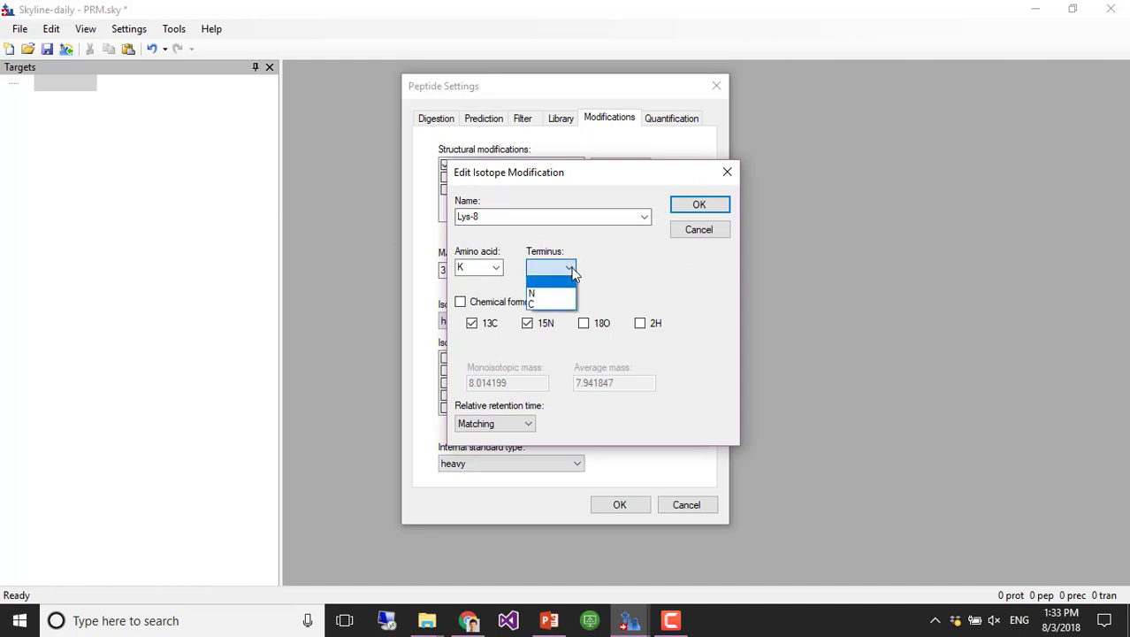
pyautogui.click(567, 303)
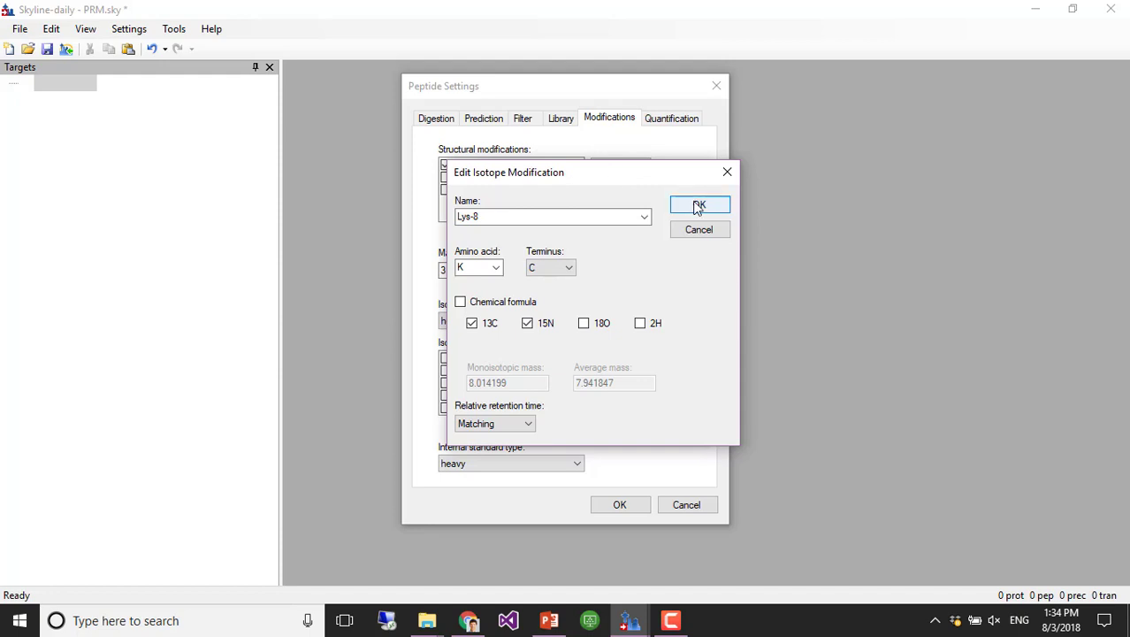
pyautogui.click(699, 206)
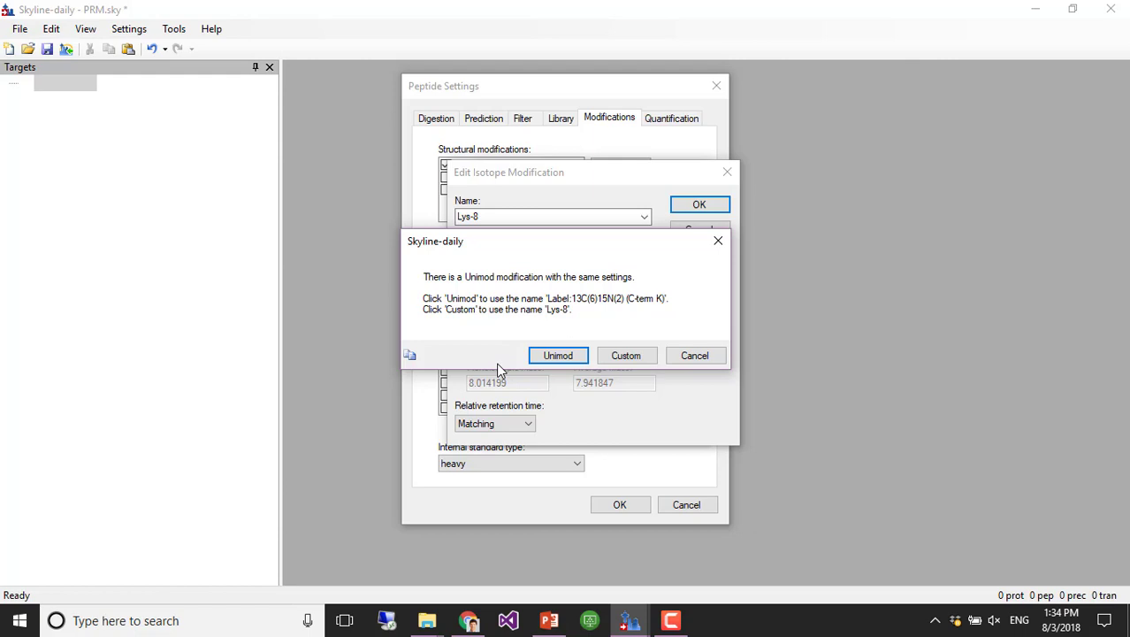
pyautogui.click(562, 358)
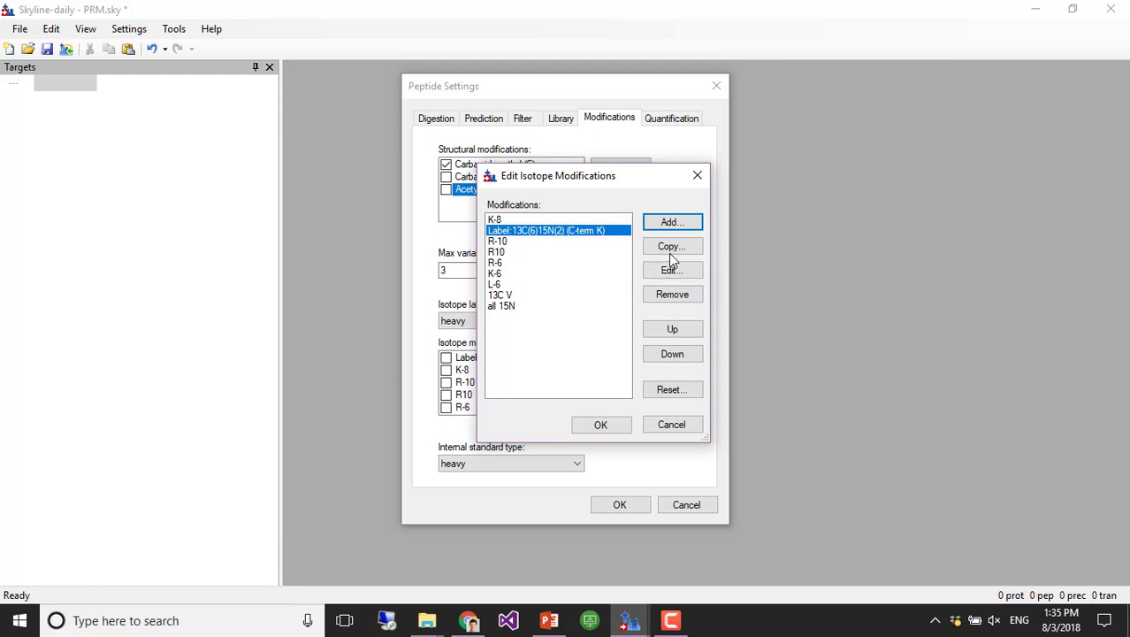
# Step: Define a new isotope modification named Arg-10 for amino acid R at terminus C, labelled with 13C and 15N
pyautogui.click(678, 217)
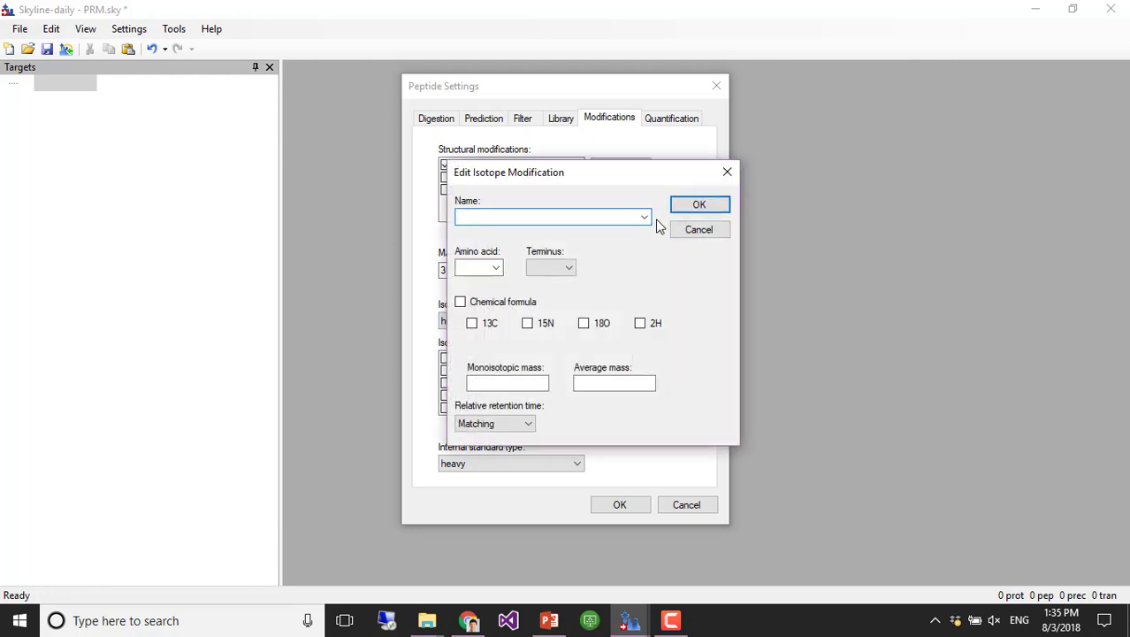
pyautogui.write('Arg-')
pyautogui.write('10')
pyautogui.click(498, 268)
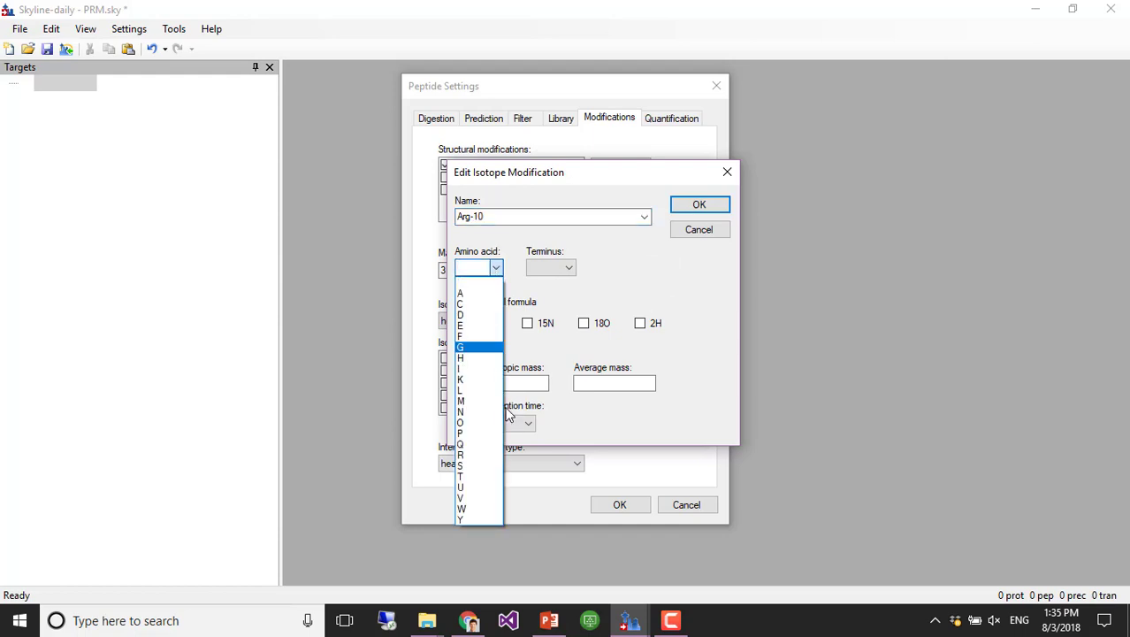
pyautogui.click(485, 460)
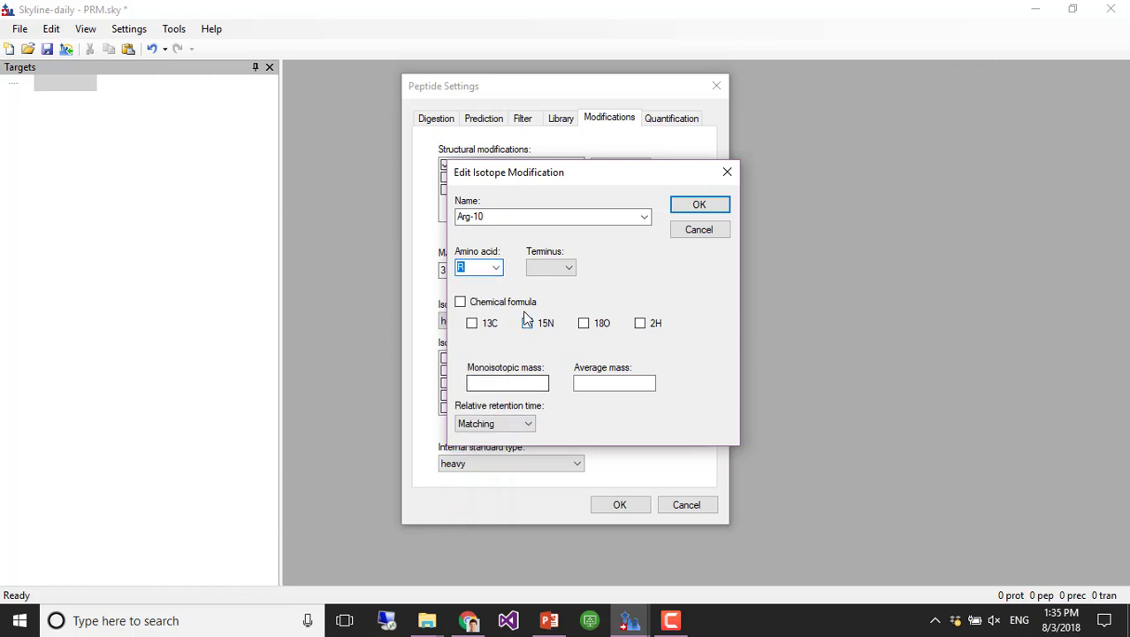
pyautogui.click(571, 272)
pyautogui.click(548, 304)
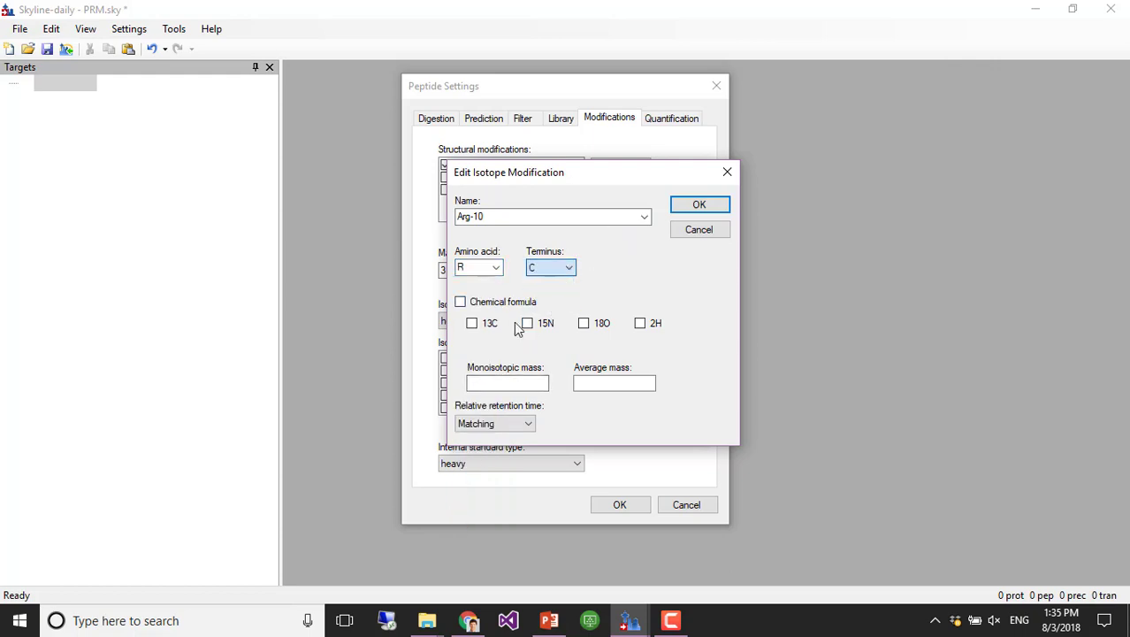
pyautogui.click(489, 327)
pyautogui.click(527, 323)
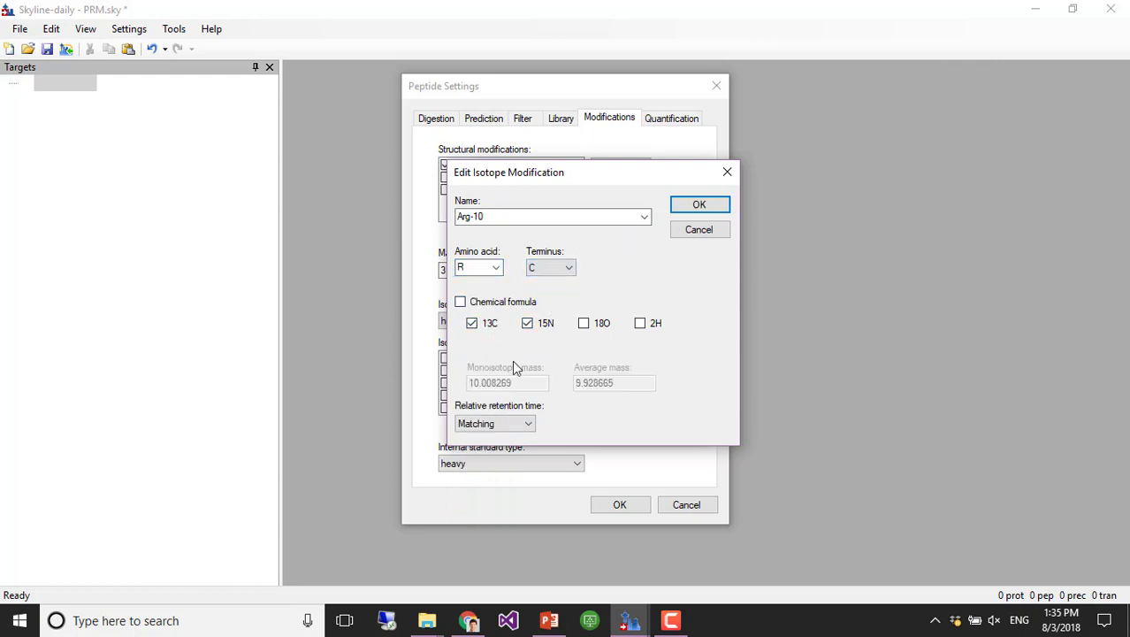
pyautogui.click(712, 207)
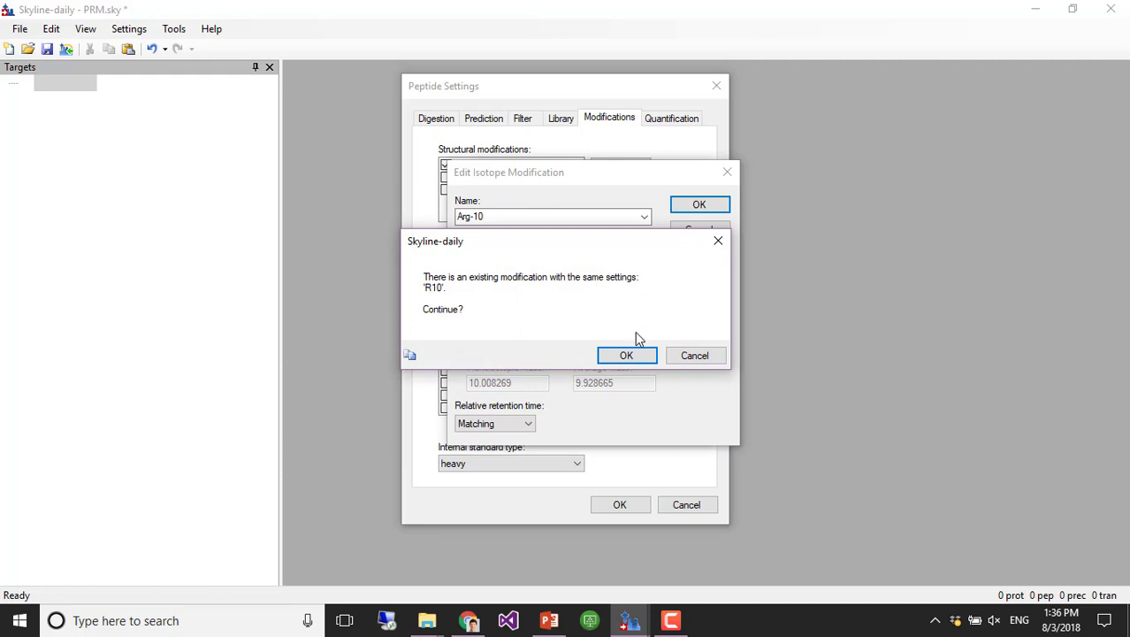
pyautogui.click(689, 359)
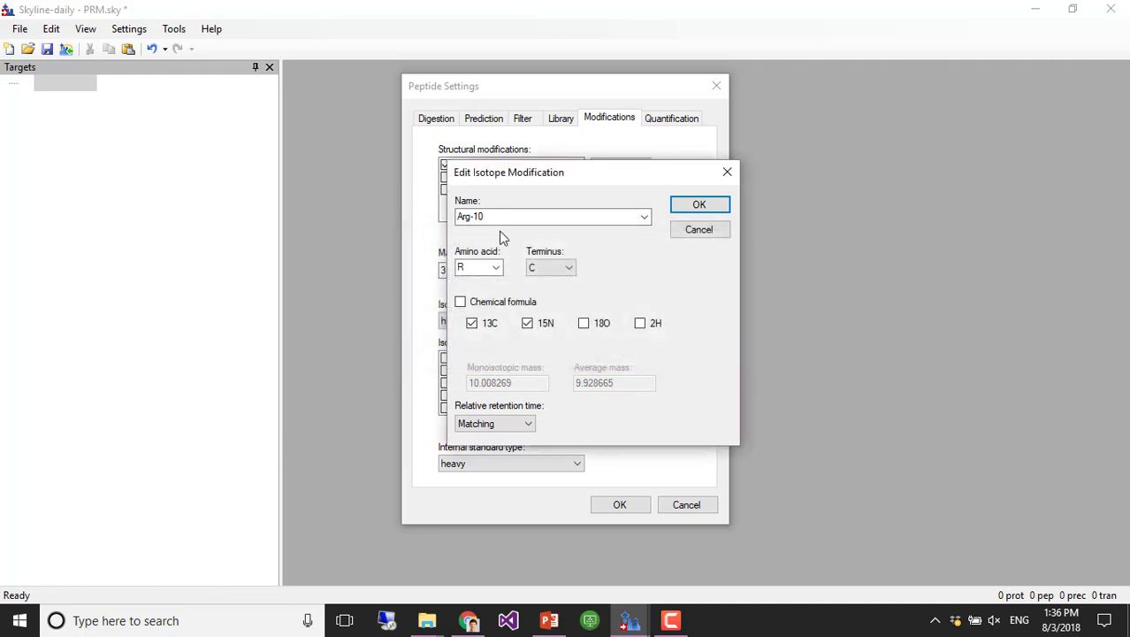
pyautogui.moveTo(459, 220); pyautogui.dragTo(497, 219)
pyautogui.click(500, 221)
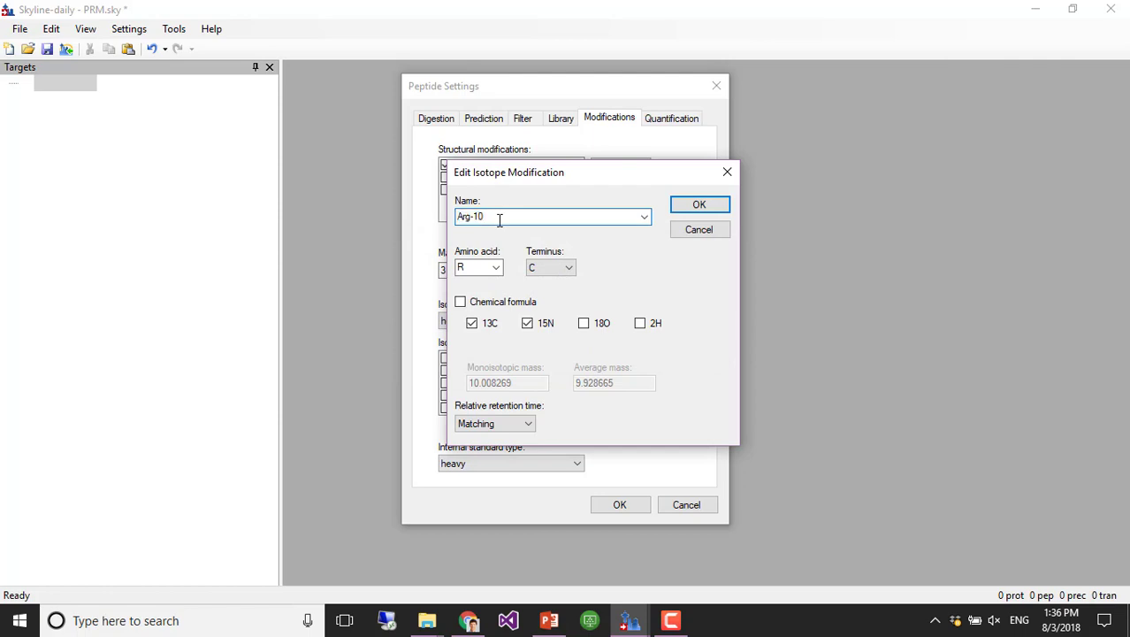
pyautogui.write('b')
pyautogui.click(699, 206)
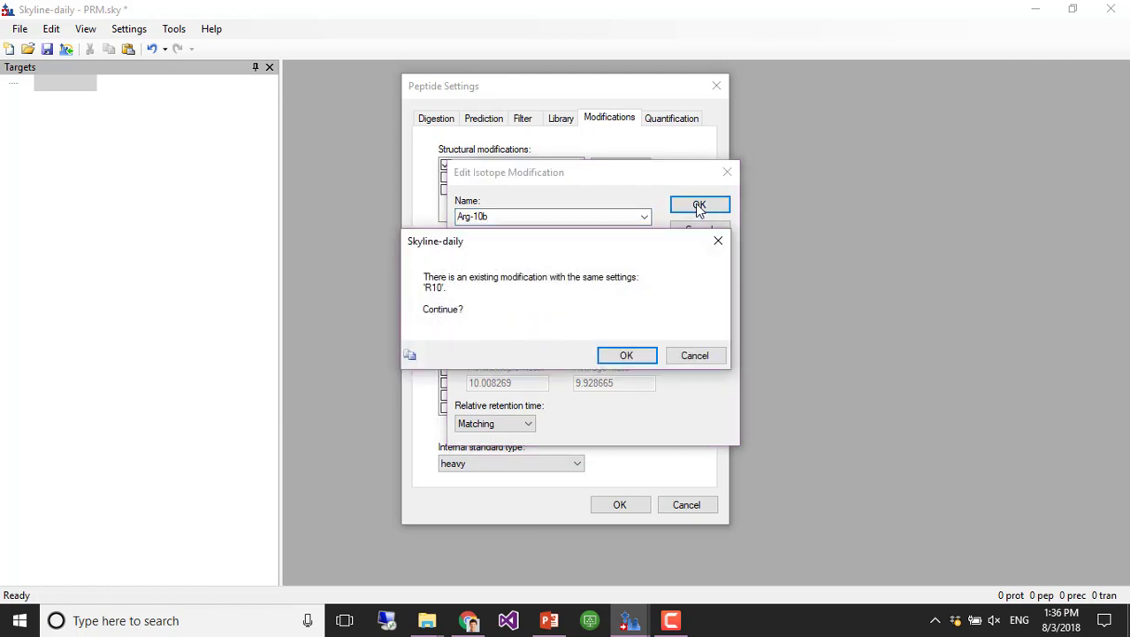
pyautogui.click(703, 357)
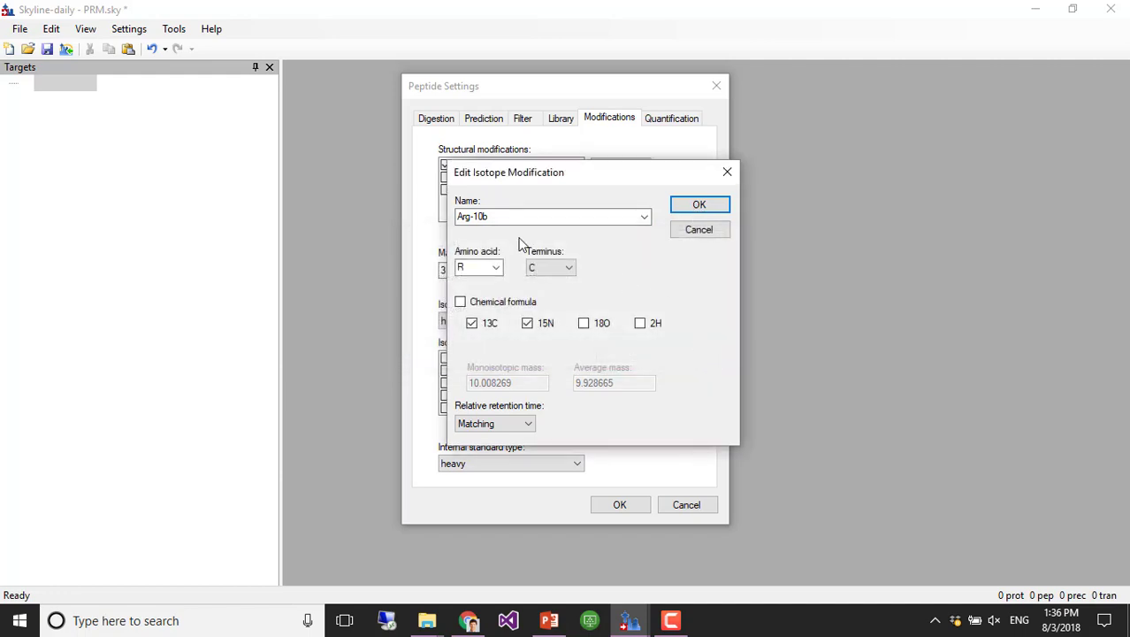
pyautogui.doubleClick(510, 220)
pyautogui.click(510, 220)
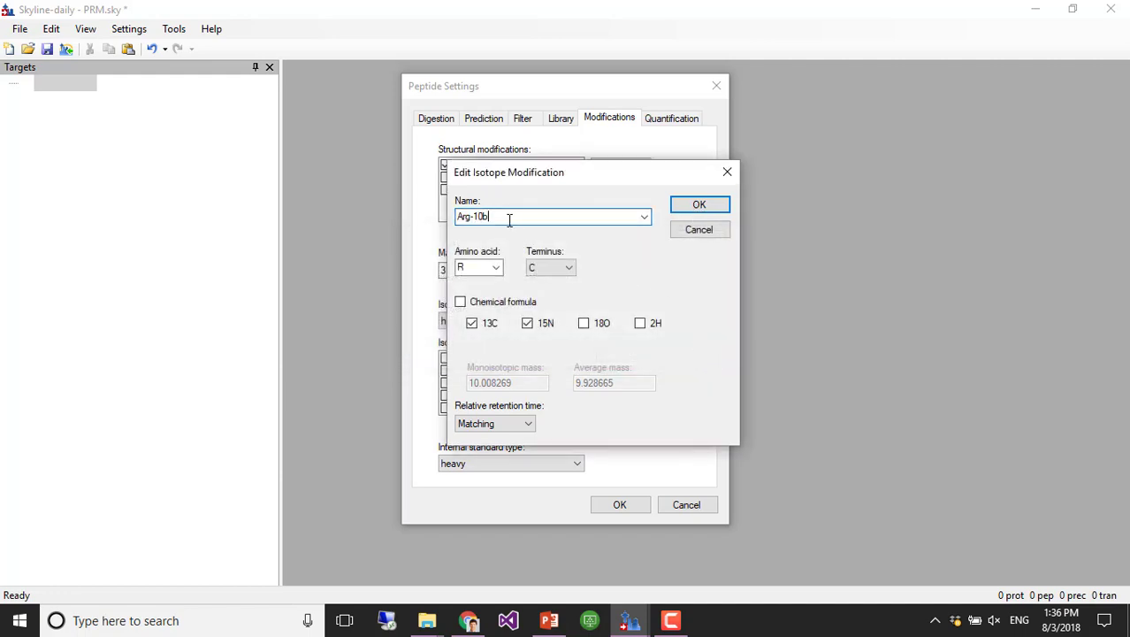
pyautogui.press('BackSpace')
# Step: Save the Arg-10 modification despite the existing R10 with the same settings, and reopen it to review its definition
pyautogui.click(696, 204)
pyautogui.click(628, 355)
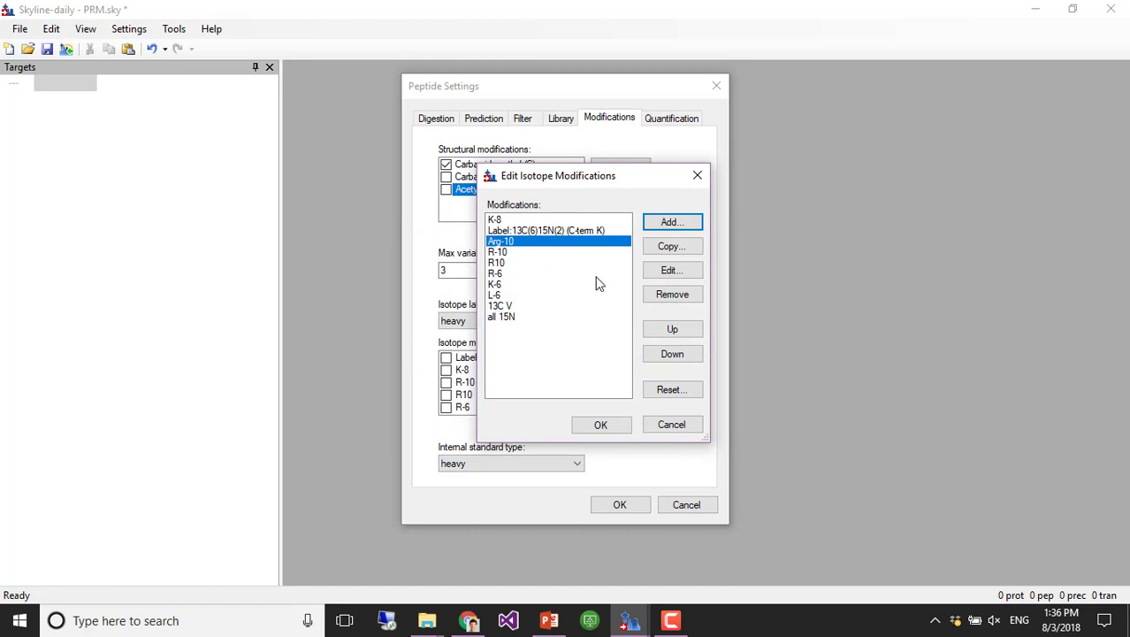
pyautogui.click(665, 269)
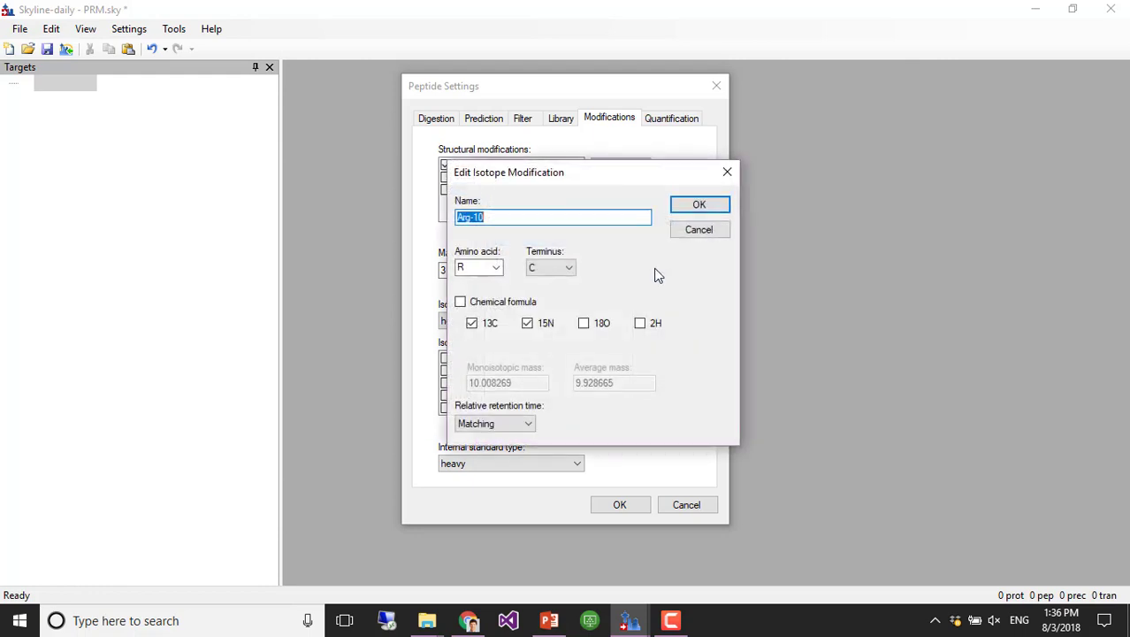
pyautogui.click(699, 230)
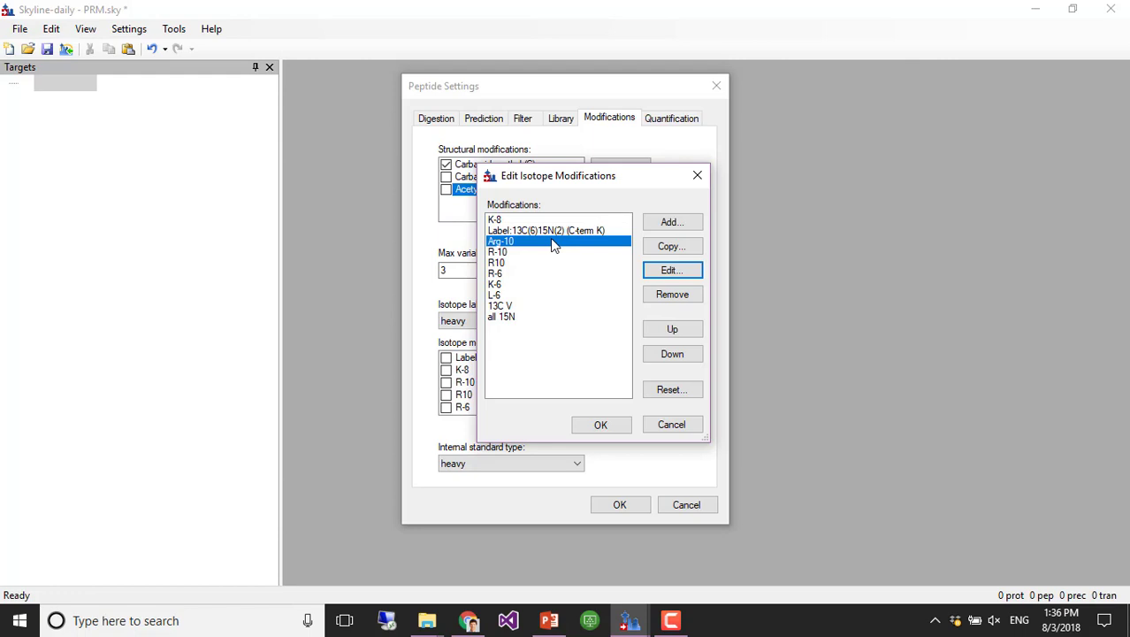
# Step: Accept the edited isotope modification list and enable Label:13C(6)15N(2) (C-term K) and Arg-10 for the document
pyautogui.click(601, 426)
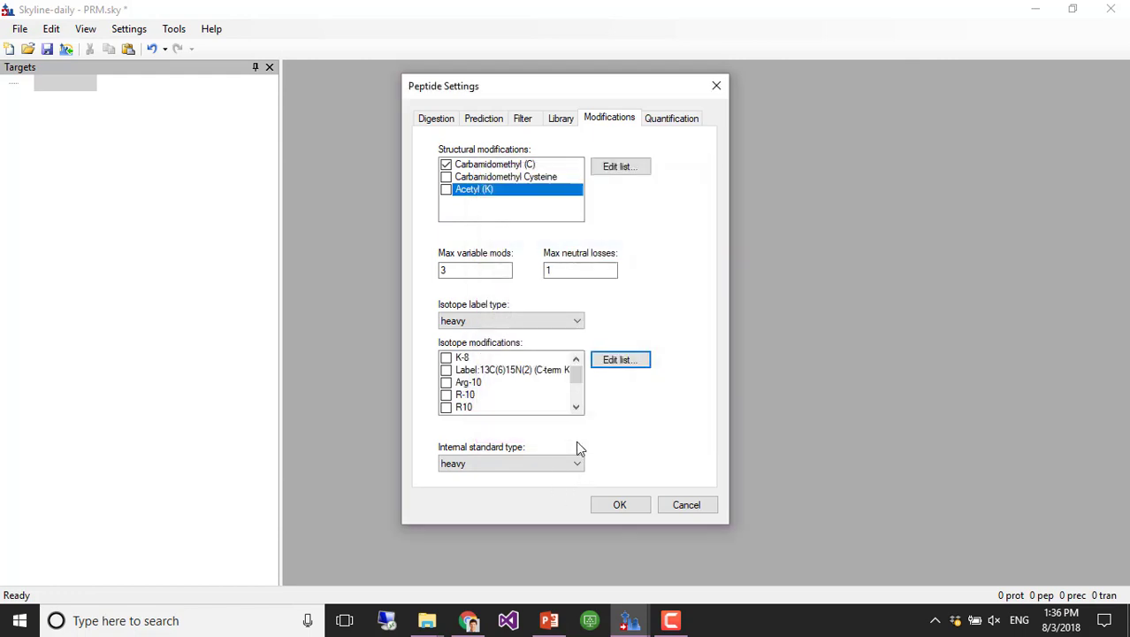
pyautogui.click(447, 370)
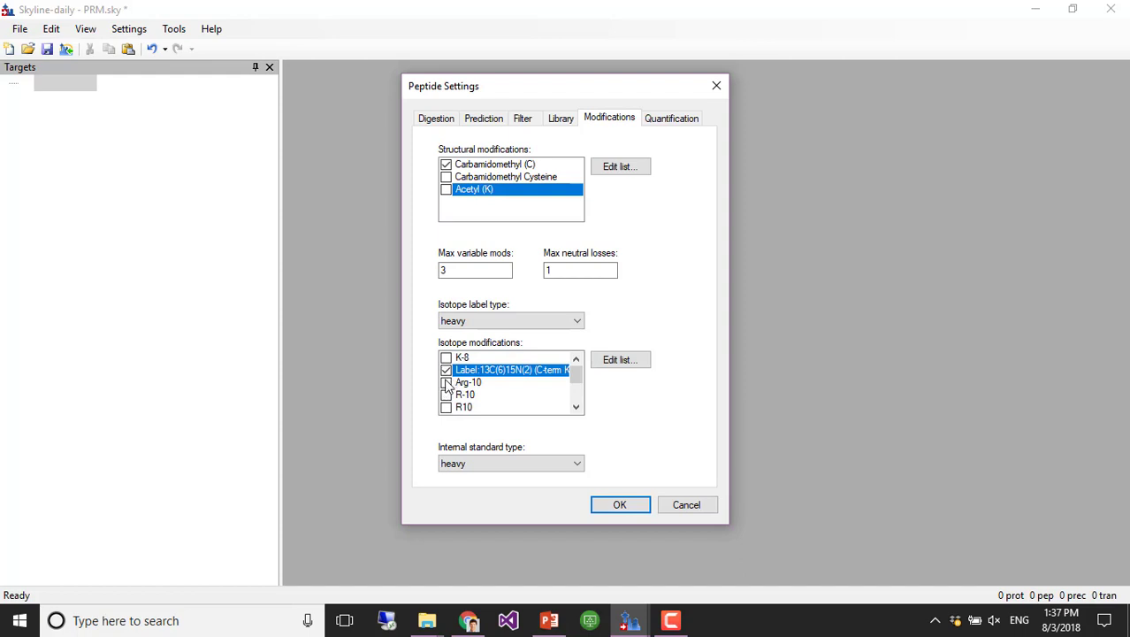
pyautogui.click(446, 382)
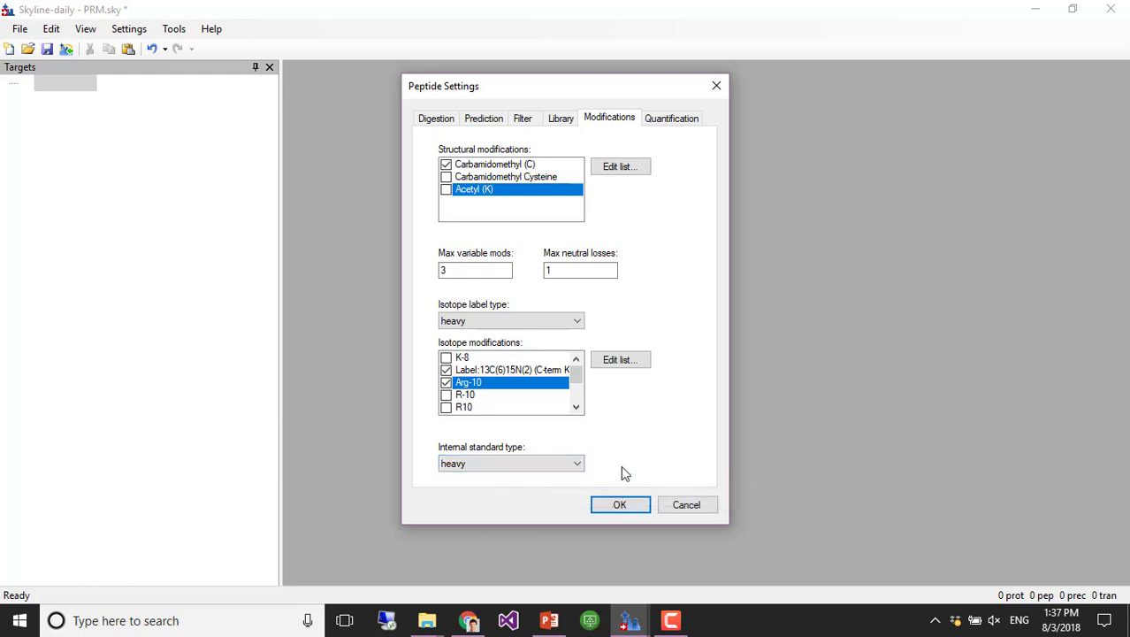
# Step: Set the quantification normalization method to Ratio to Heavy, the MS level to 2 and the units to fmol
pyautogui.click(672, 121)
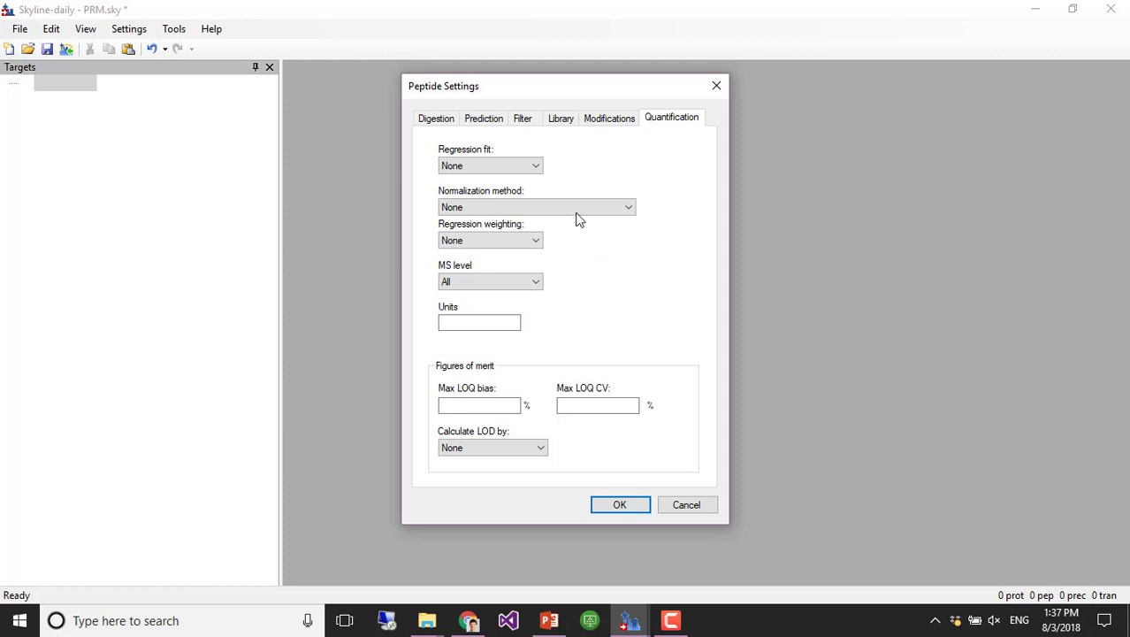
pyautogui.click(502, 206)
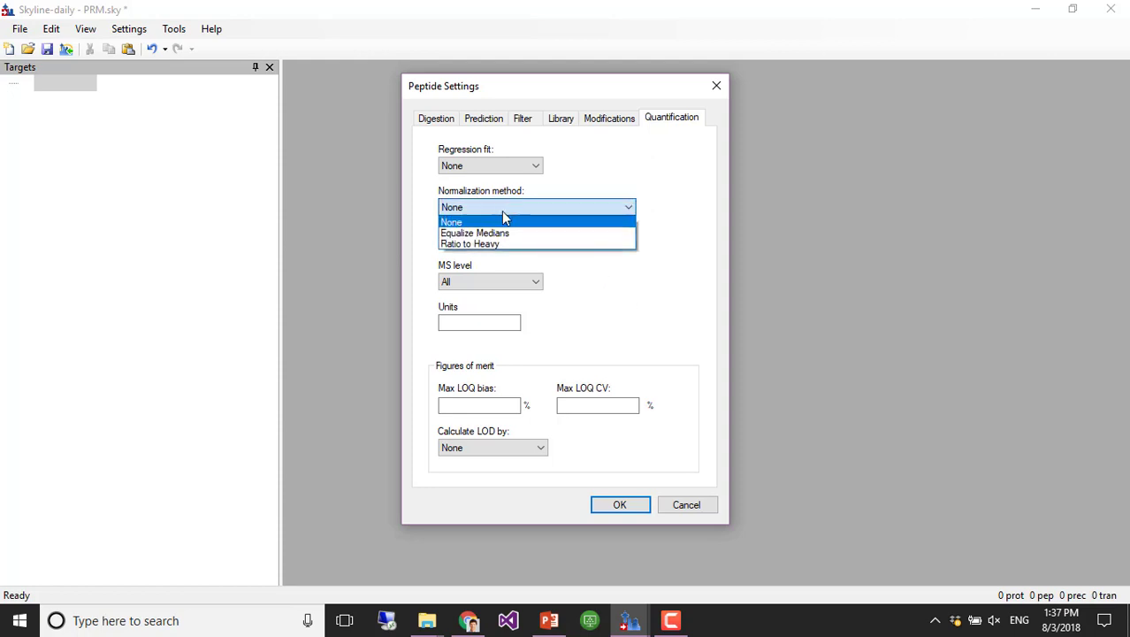
pyautogui.click(501, 244)
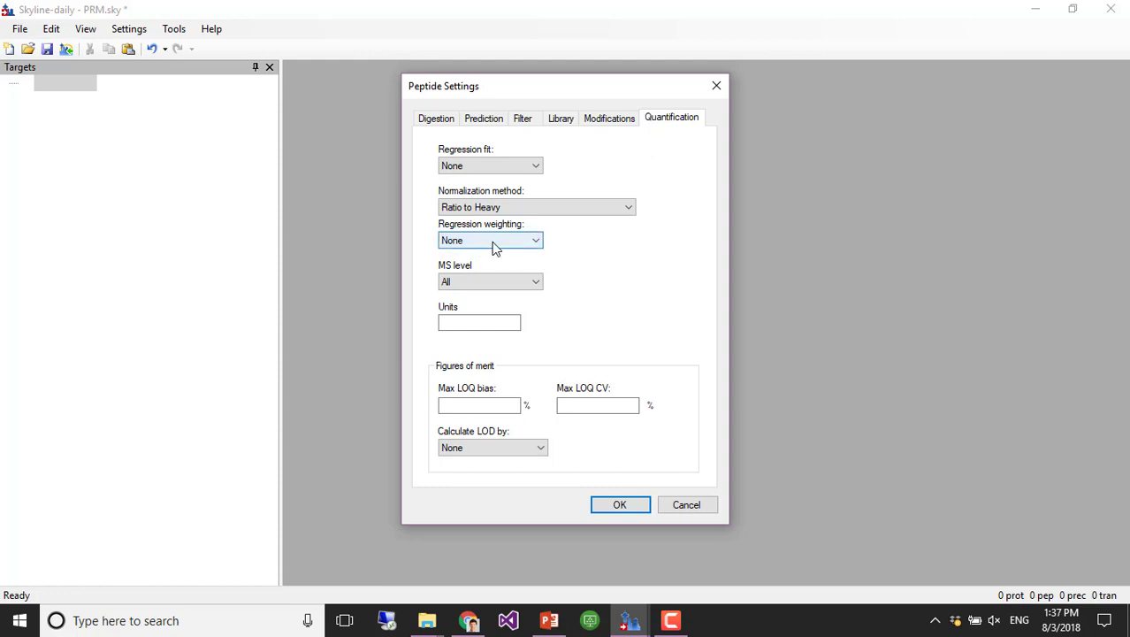
pyautogui.click(537, 284)
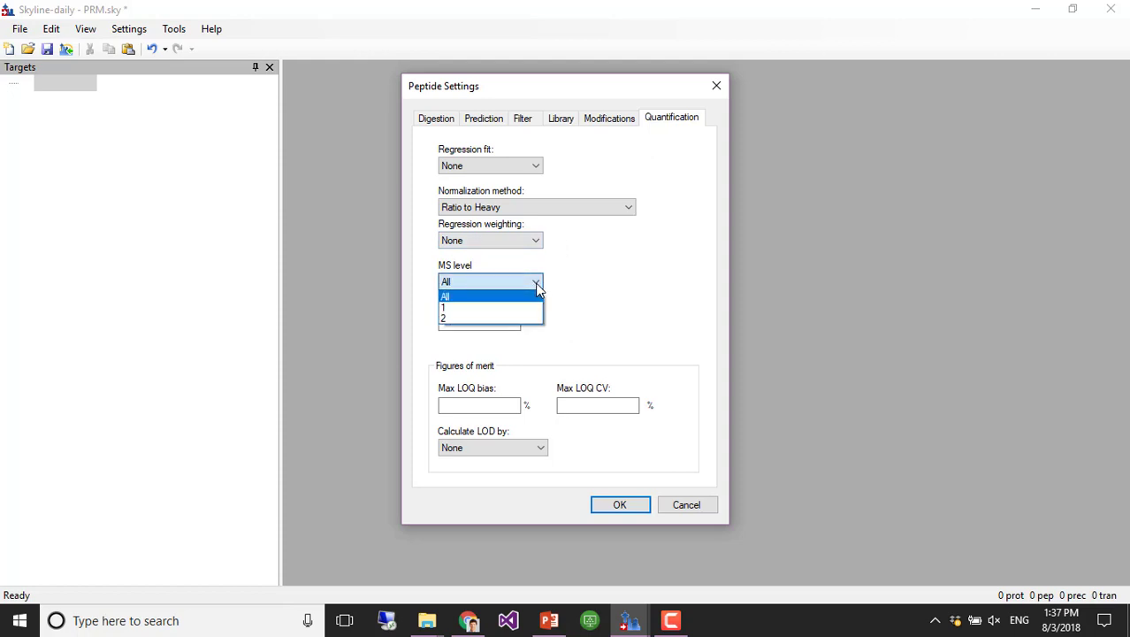
pyautogui.click(485, 318)
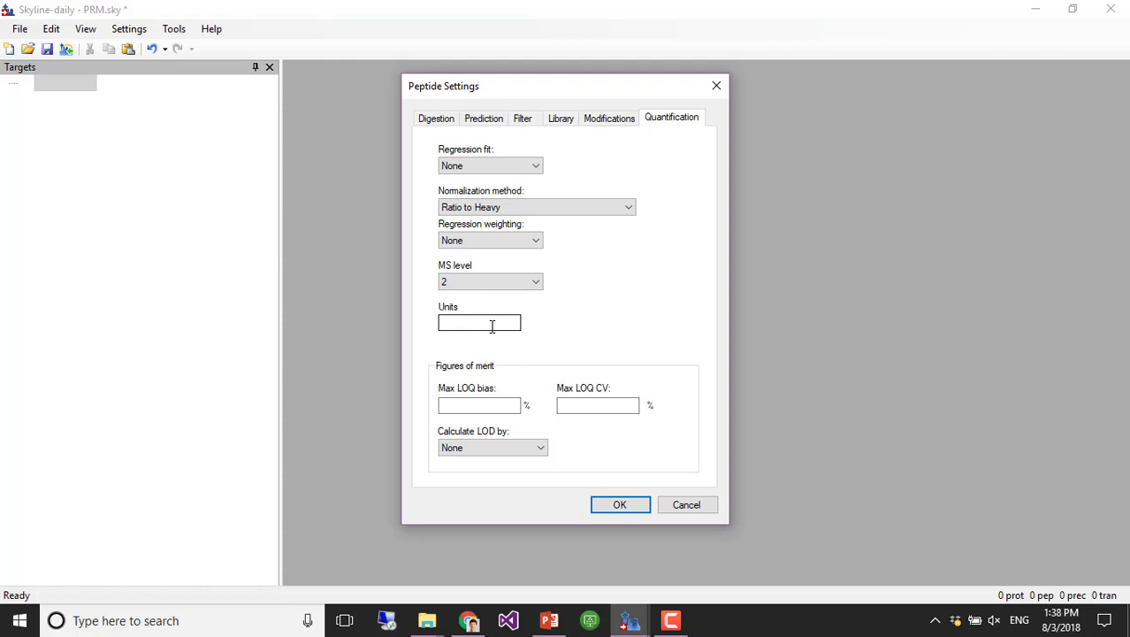
pyautogui.click(492, 326)
pyautogui.write('fmol')
# Step: Check the retention time predictor setting and apply the peptide settings to the document
pyautogui.click(622, 504)
pyautogui.click(492, 122)
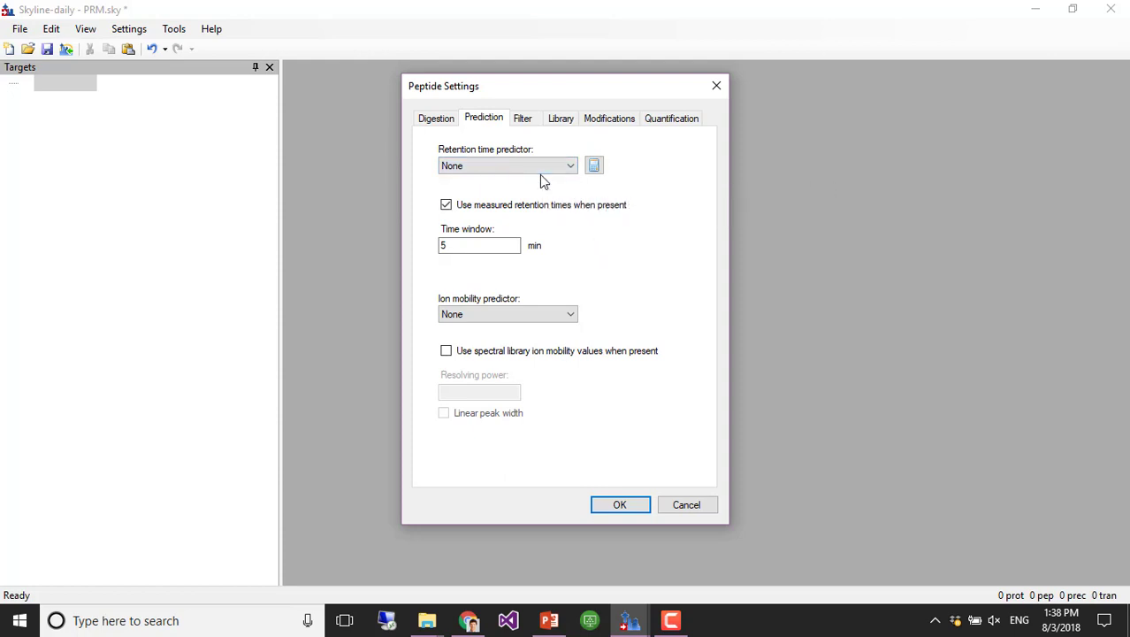
pyautogui.click(462, 168)
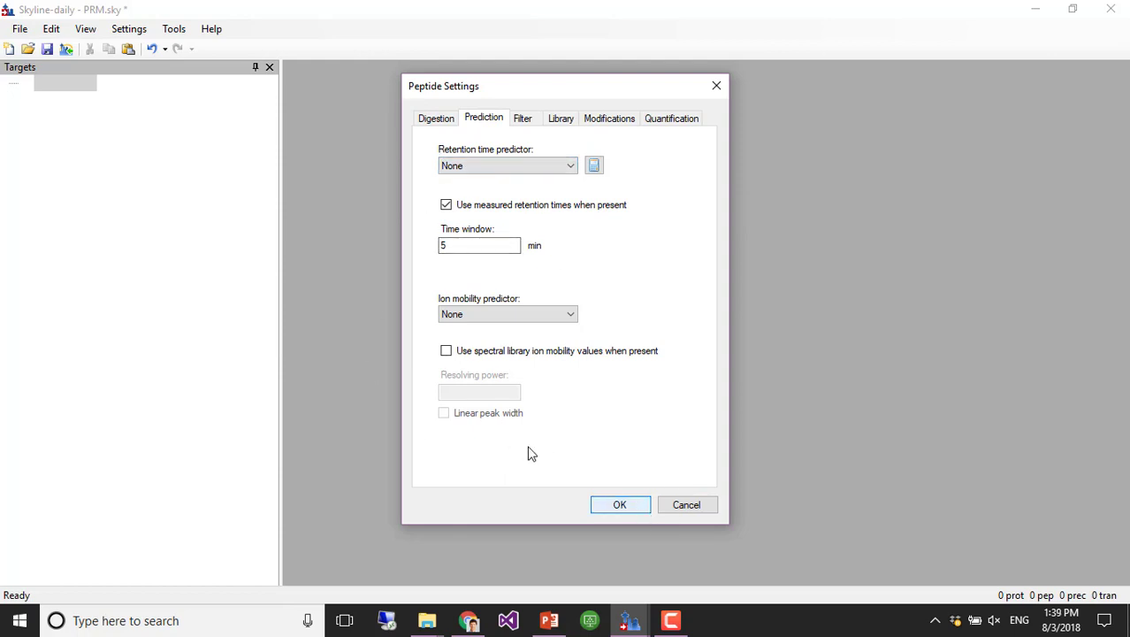
pyautogui.click(609, 506)
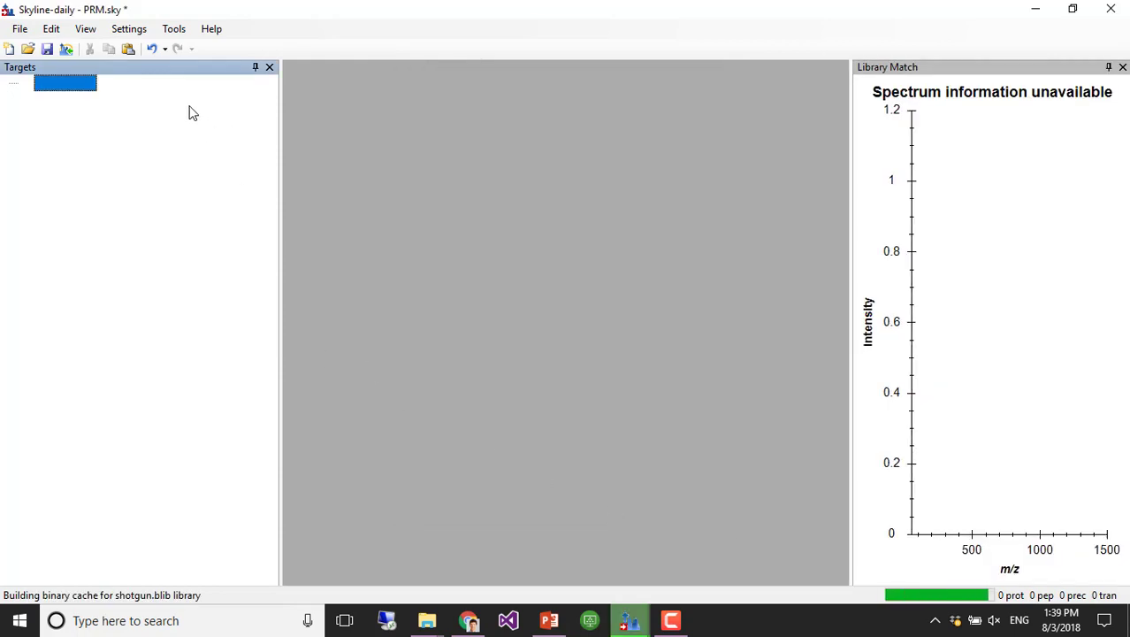
# Step: Open the transition settings and review the prediction options, including the precursor and product ion mass types
pyautogui.click(86, 29)
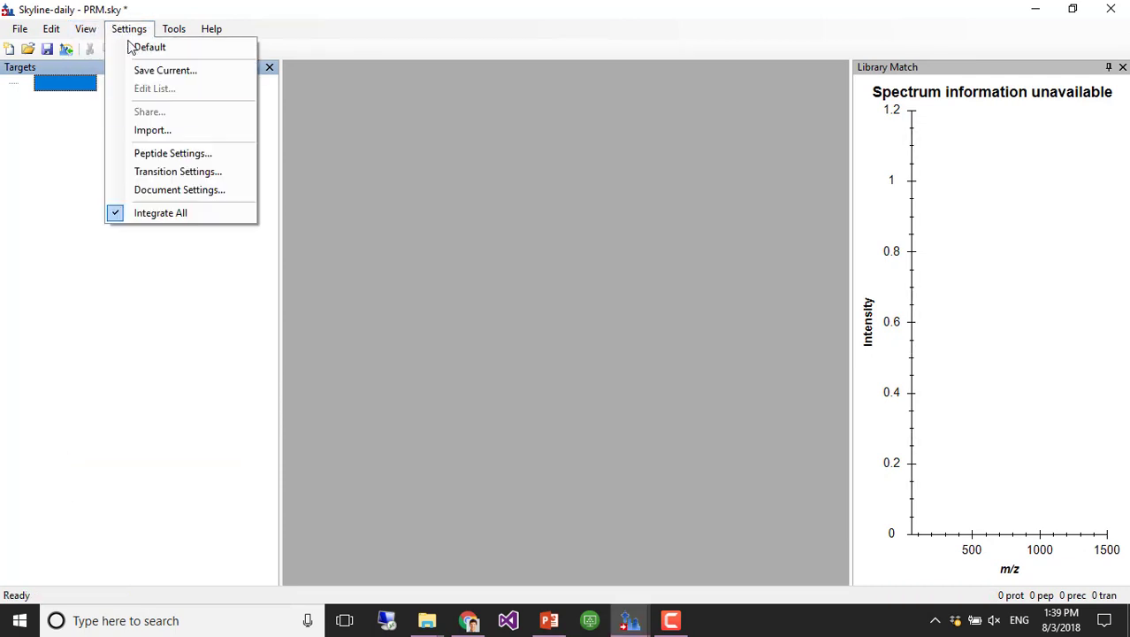
pyautogui.click(173, 171)
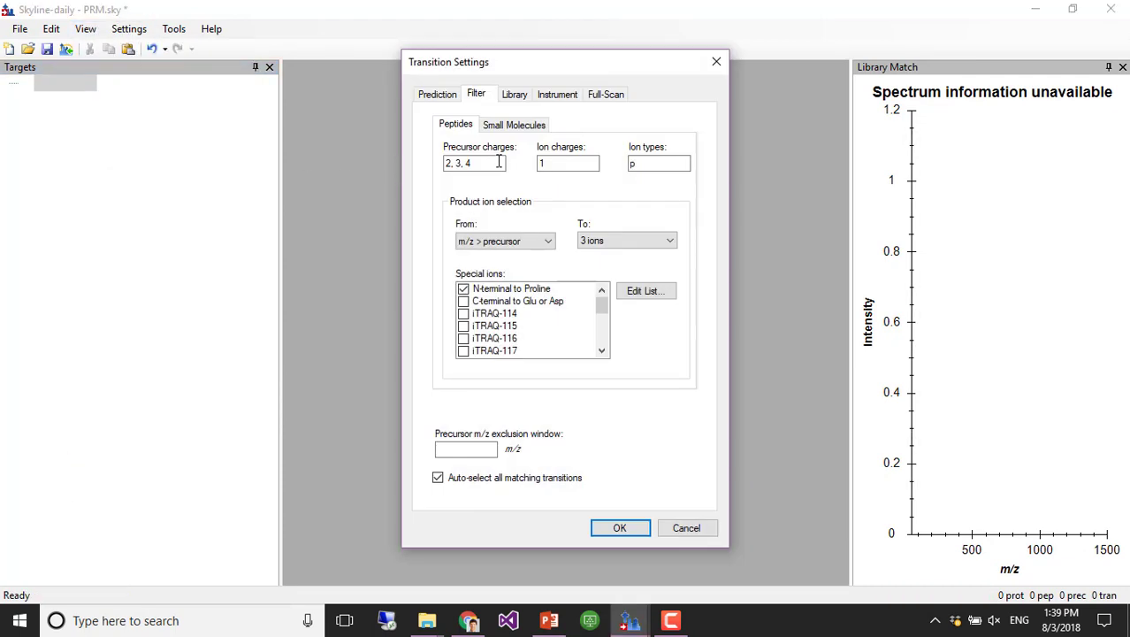
pyautogui.click(447, 97)
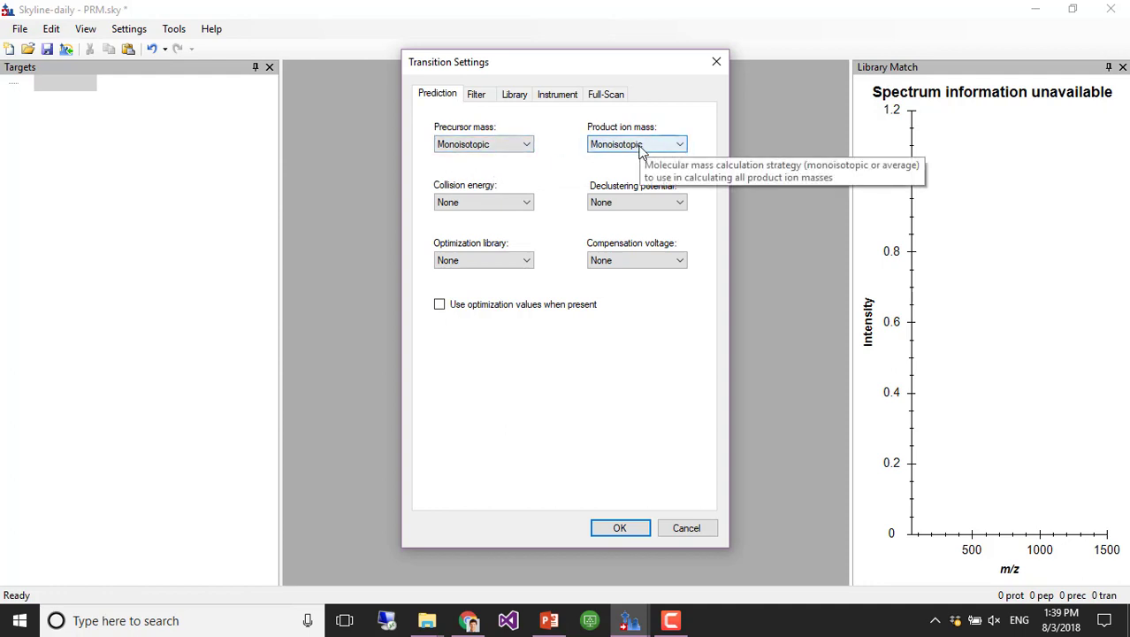
# Step: Set the peptide transition filter to precursor charges 2, 3, ion charges 1, 2 and ion types y, b
pyautogui.click(479, 95)
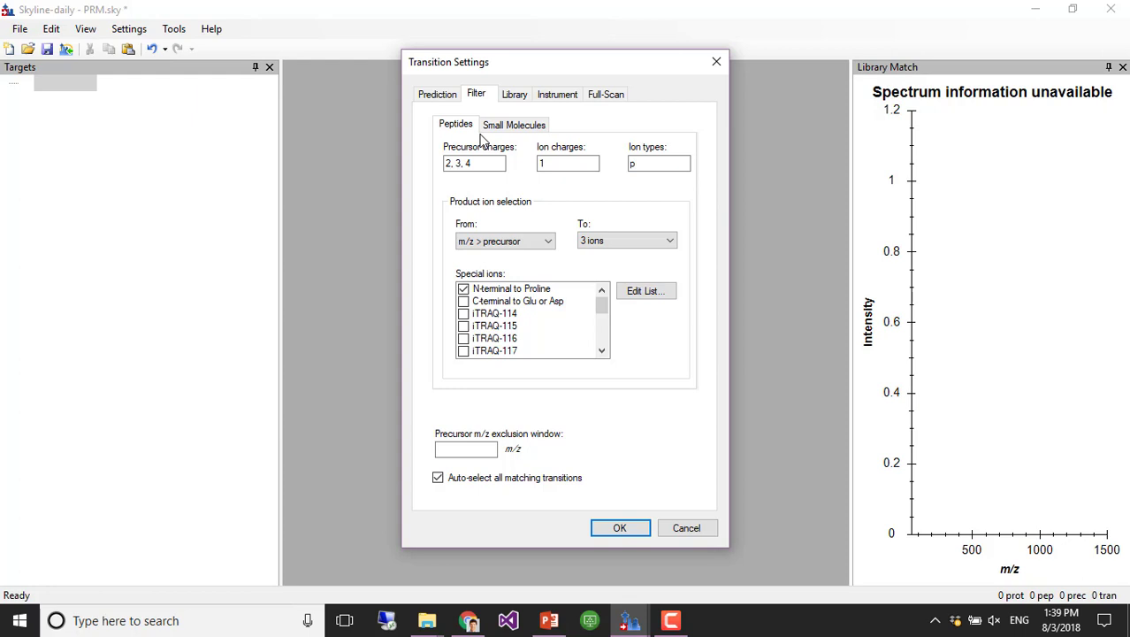
pyautogui.click(651, 165)
pyautogui.press('BackSpace')
pyautogui.write('y, b')
pyautogui.click(582, 164)
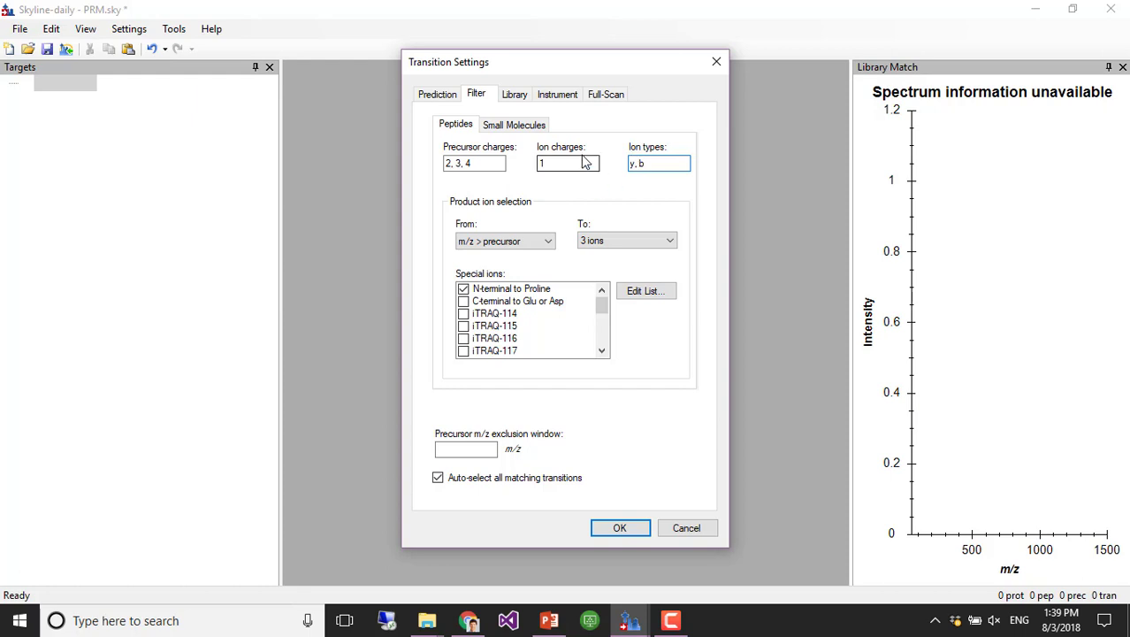
pyautogui.write(',')
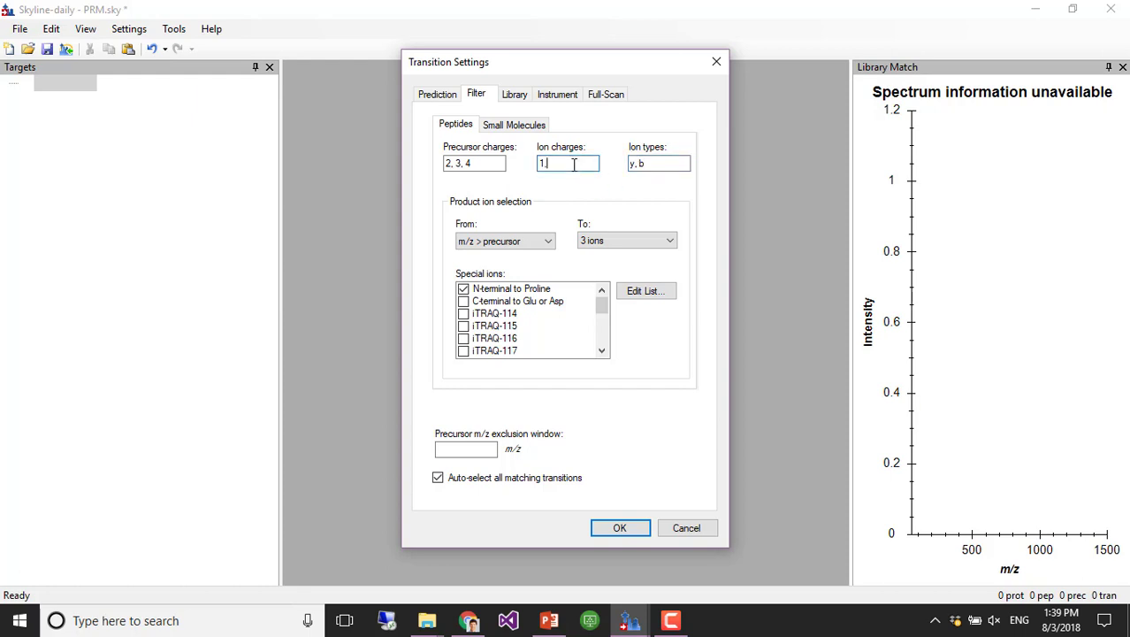
pyautogui.write(' 2')
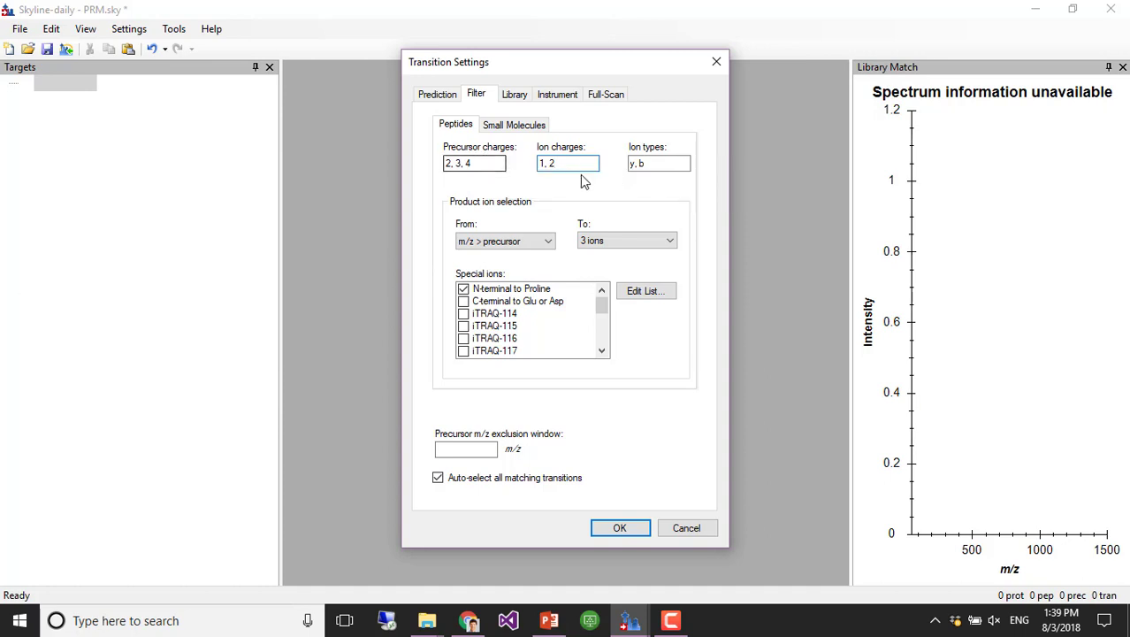
pyautogui.click(485, 162)
pyautogui.press('BackSpace')
pyautogui.press('BackSpace')
pyautogui.press('BackSpace')
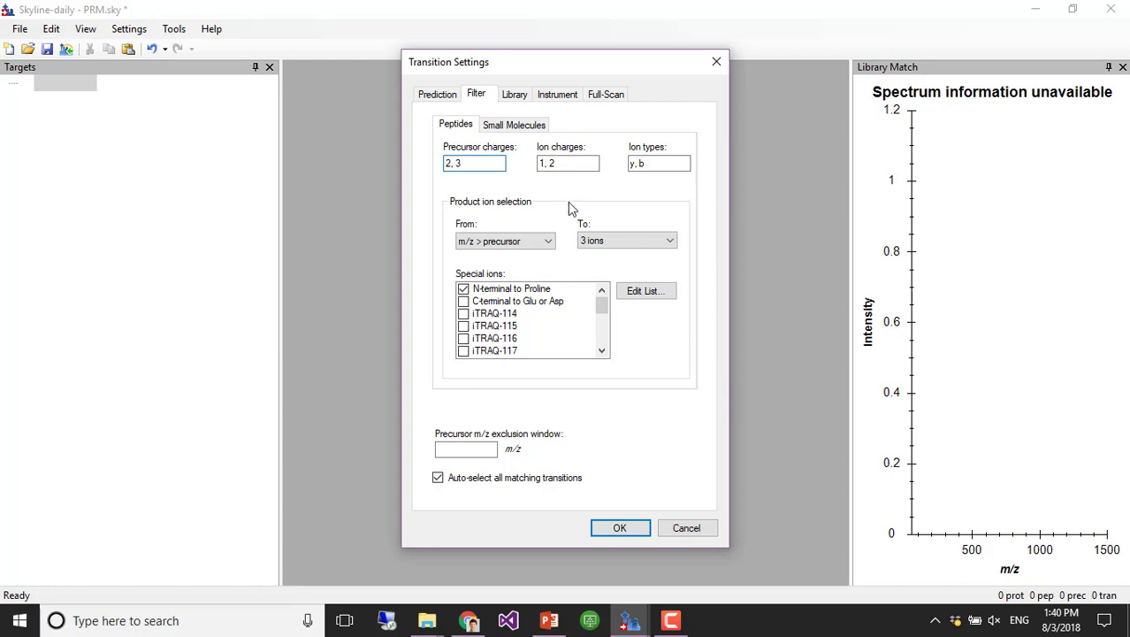
# Step: Set the product ion selection from ion 1 to last ion and the precursor exclusion window to 5 m/z
pyautogui.click(548, 244)
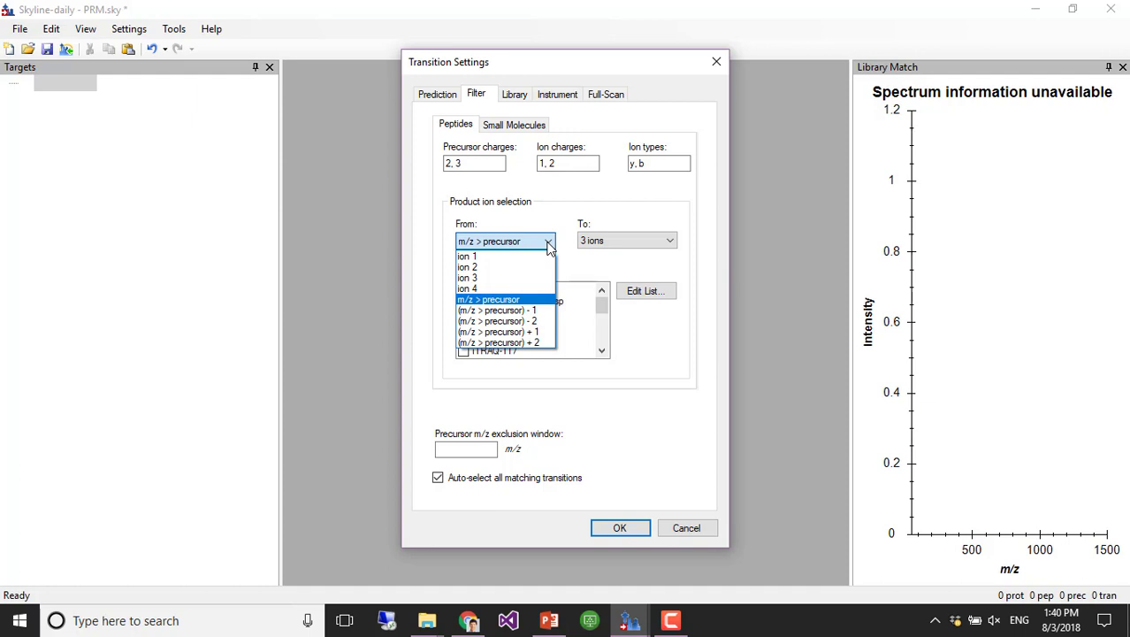
pyautogui.click(530, 278)
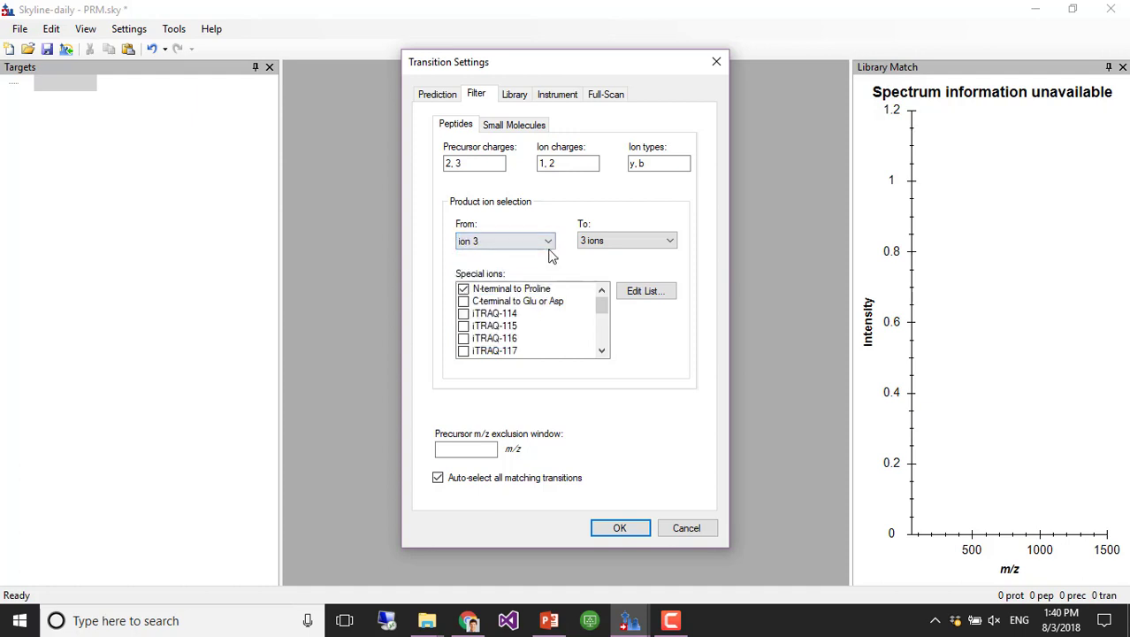
pyautogui.click(549, 242)
pyautogui.scroll(2, 536, 266)
pyautogui.click(531, 253)
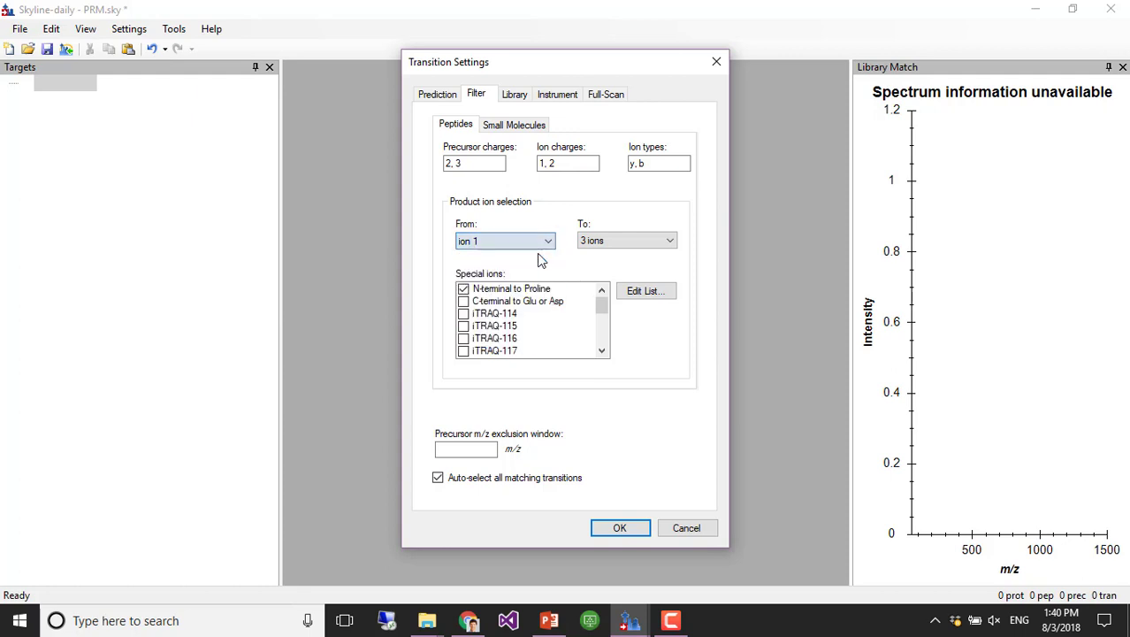
pyautogui.click(609, 242)
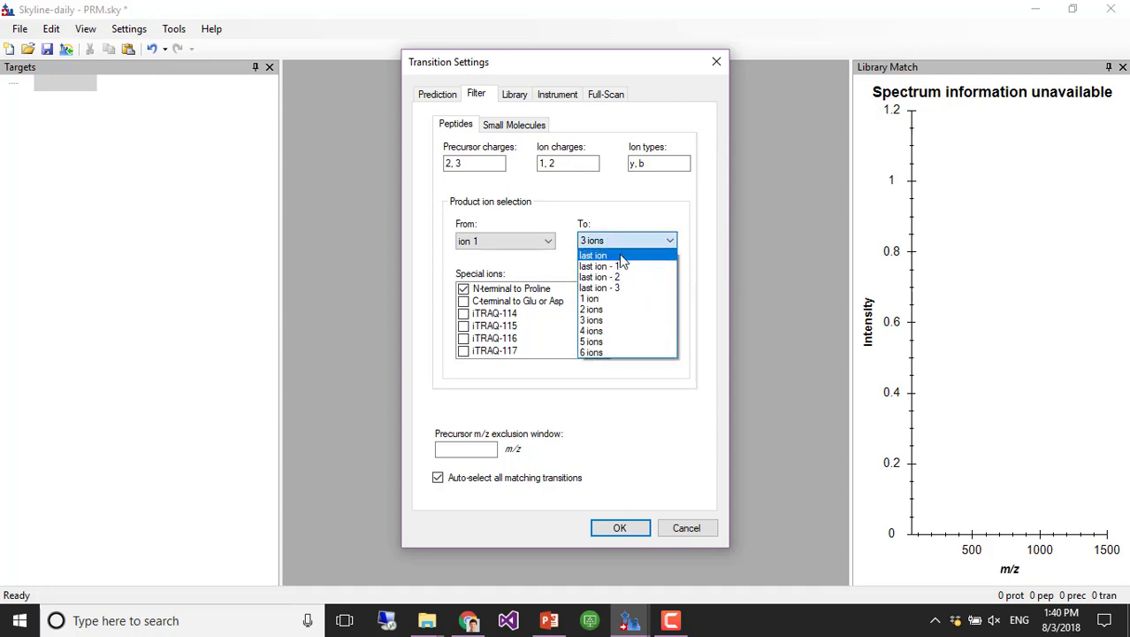
pyautogui.click(619, 256)
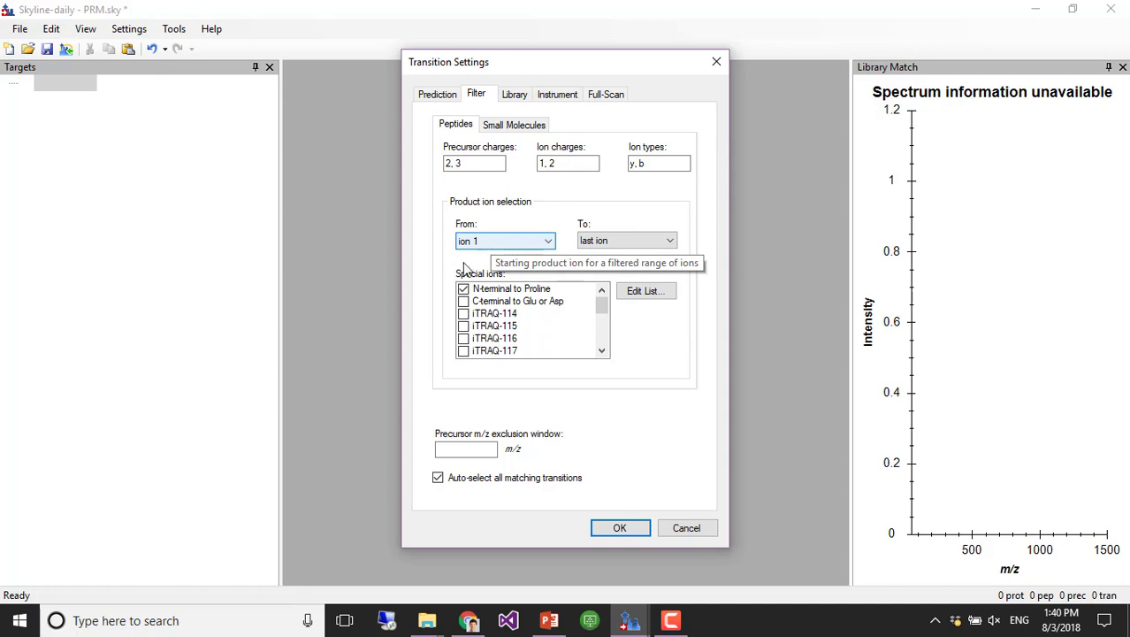
pyautogui.click(472, 449)
pyautogui.write('5')
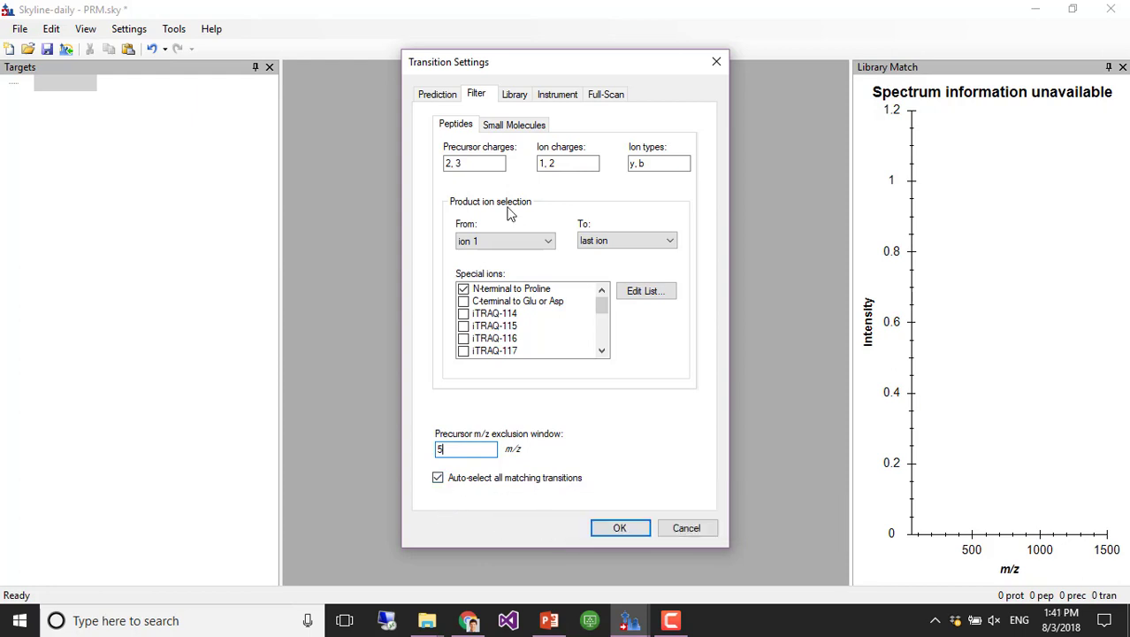
# Step: Set the library ion match tolerance to 0.05 m/z and pick 10 product ions from the library spectrum
pyautogui.click(519, 100)
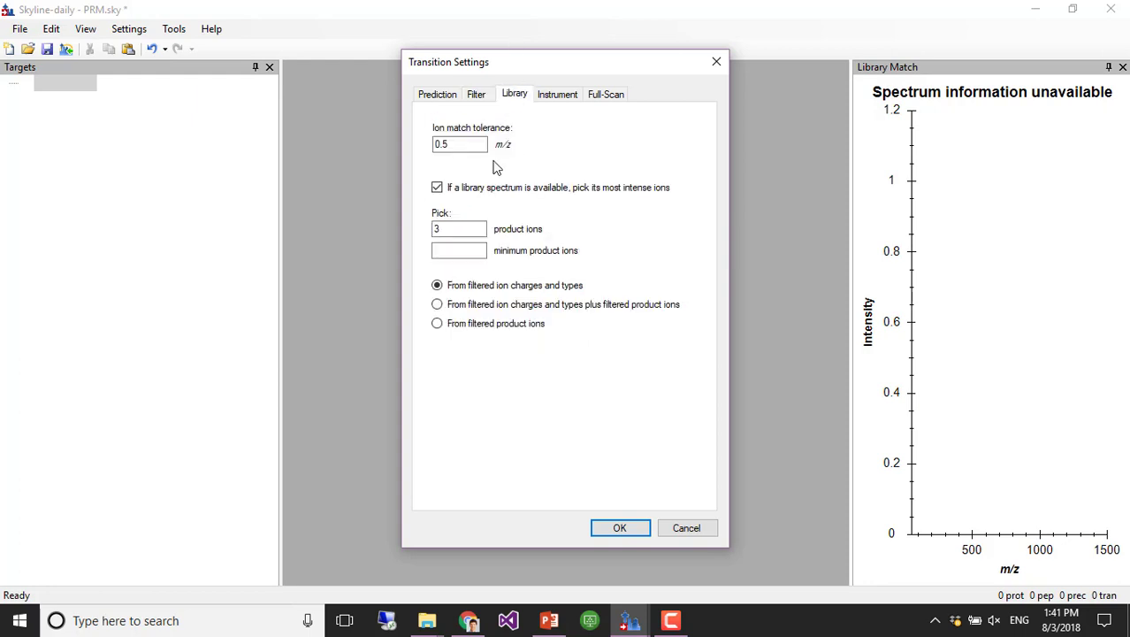
pyautogui.click(462, 144)
pyautogui.write('0')
pyautogui.moveTo(479, 230); pyautogui.dragTo(370, 234)
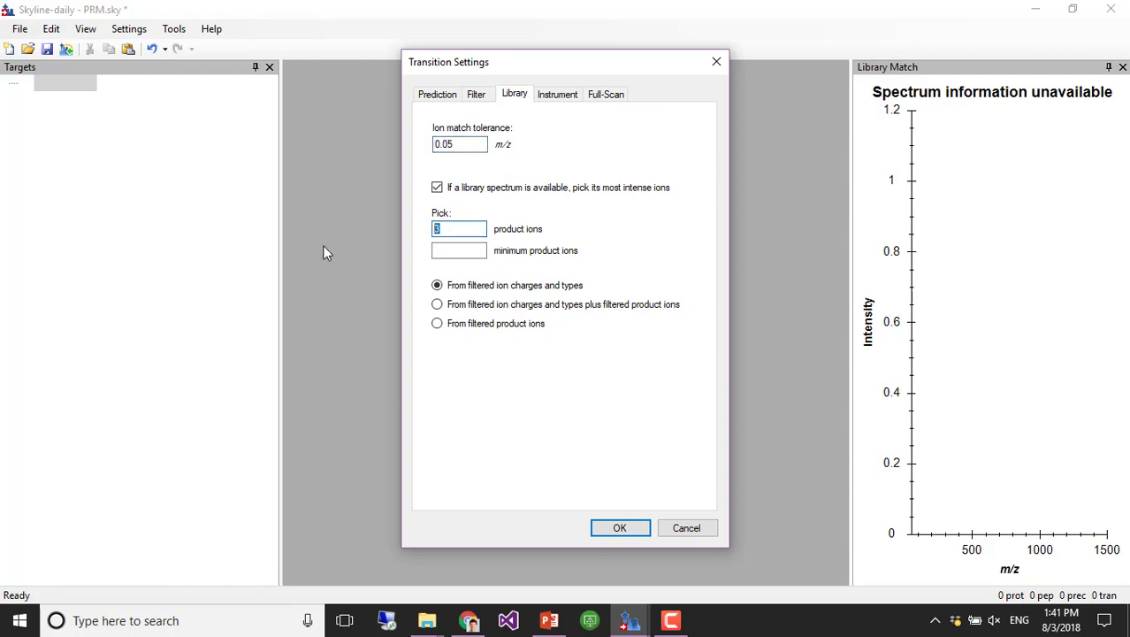
pyautogui.write('10')
# Step: Set the instrument range to a minimum of 340 m/z and a maximum of 1200 m/z
pyautogui.click(572, 104)
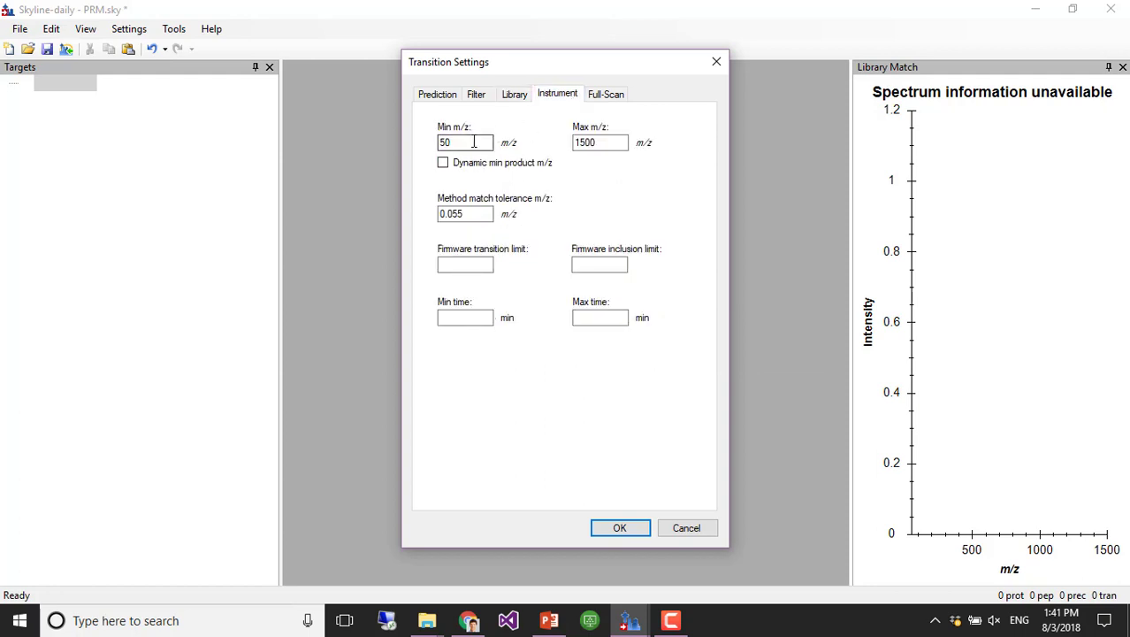
pyautogui.moveTo(477, 142); pyautogui.dragTo(353, 163)
pyautogui.write('340')
pyautogui.doubleClick(612, 141)
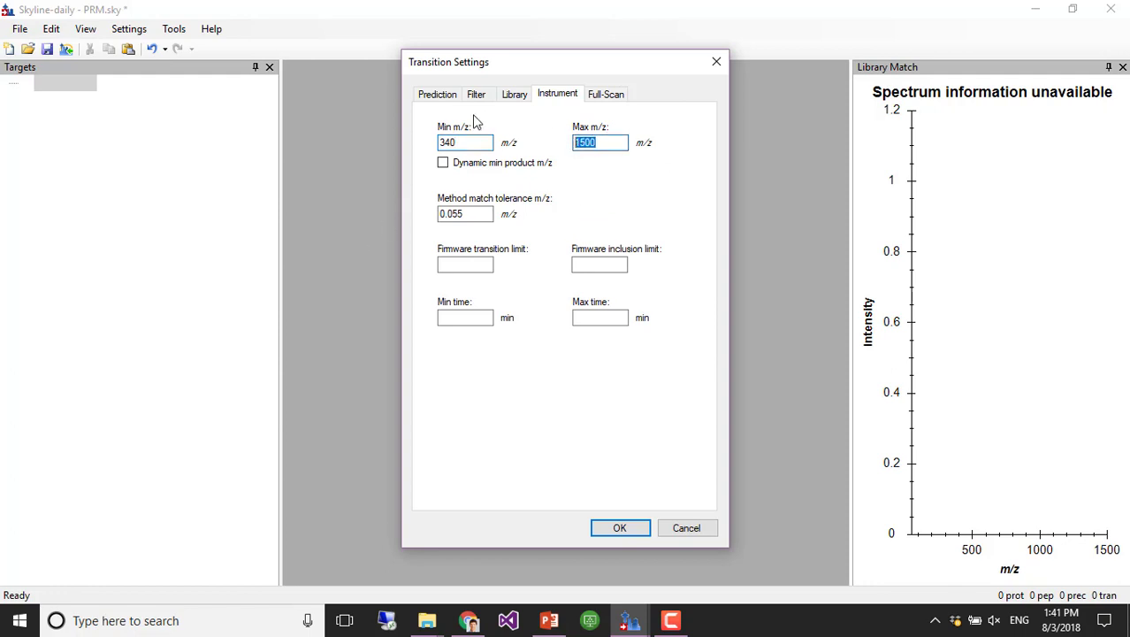
pyautogui.write('1200')
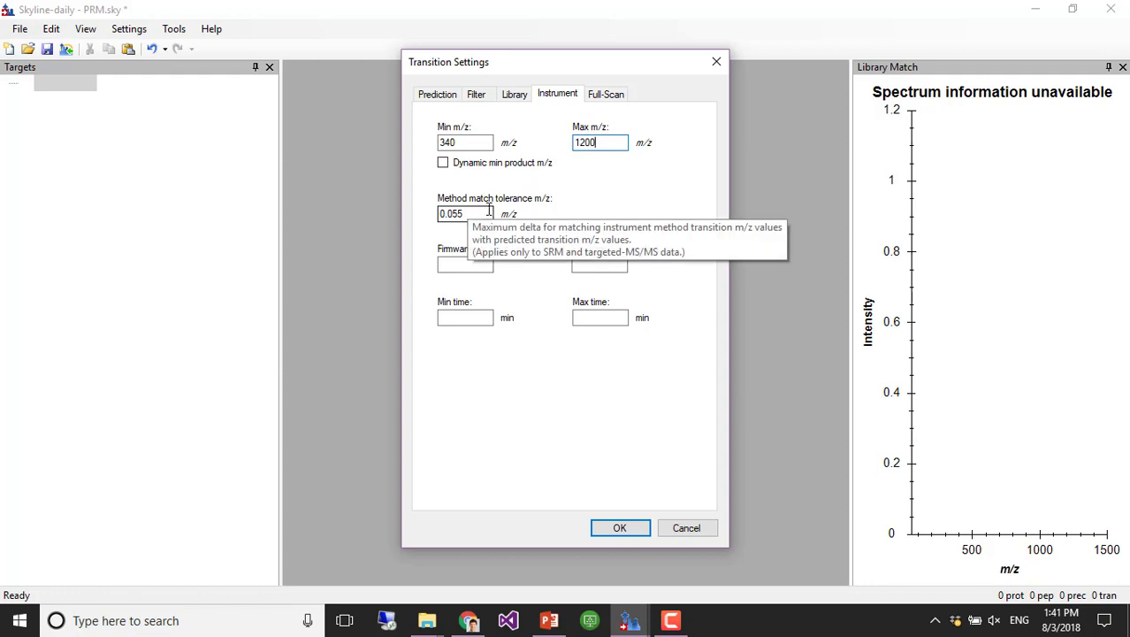
# Step: Turn off MS1 filtering in the full-scan settings by setting the included isotope peaks to None
pyautogui.click(617, 96)
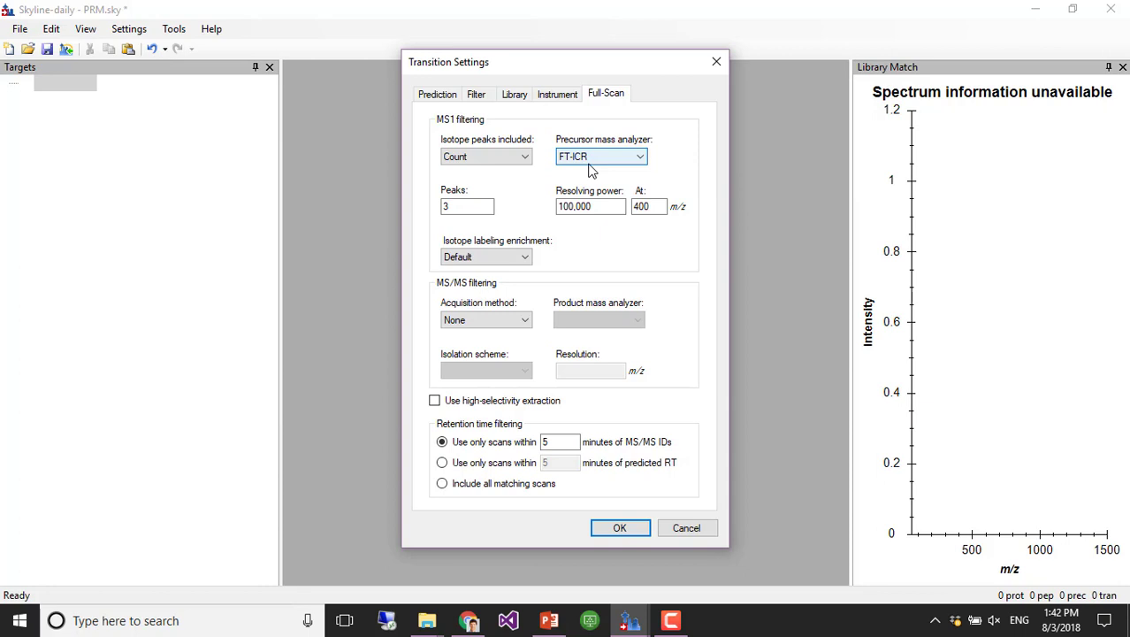
pyautogui.click(525, 157)
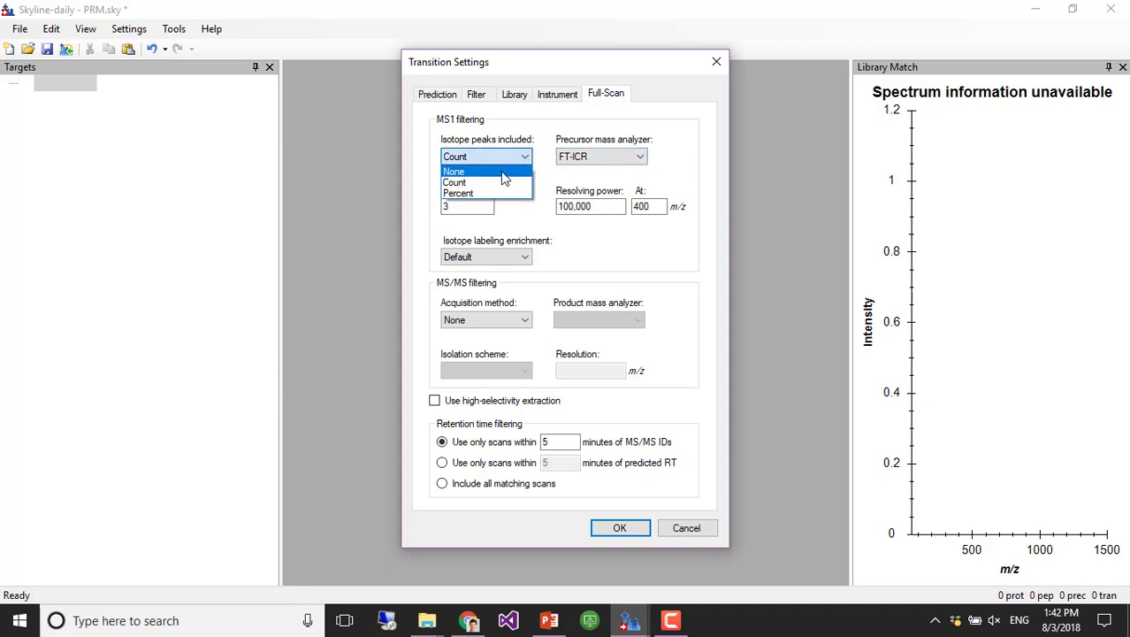
pyautogui.click(503, 179)
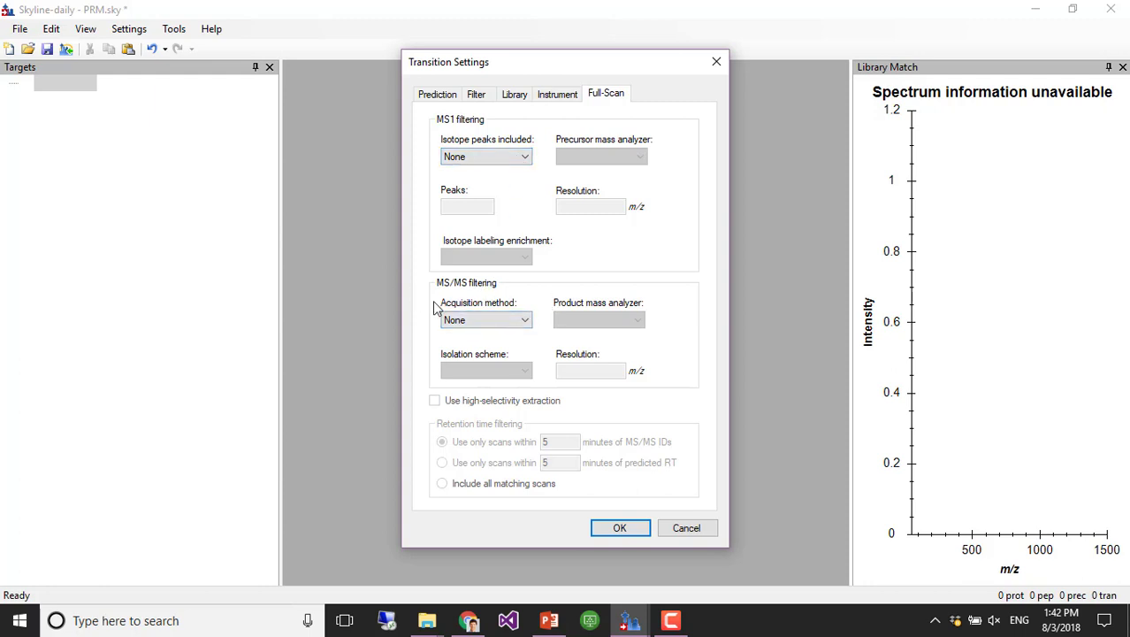
# Step: Set MS/MS filtering to Targeted with a Centroided analyzer at 10 ppm, include all matching scans, and apply the transition settings
pyautogui.click(526, 322)
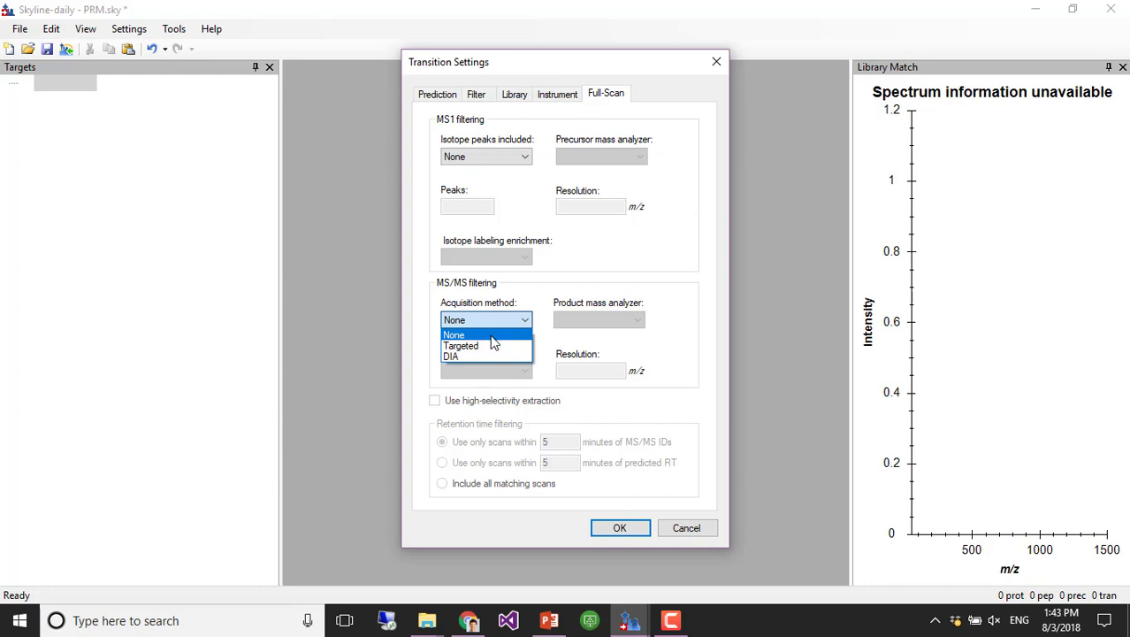
pyautogui.click(498, 346)
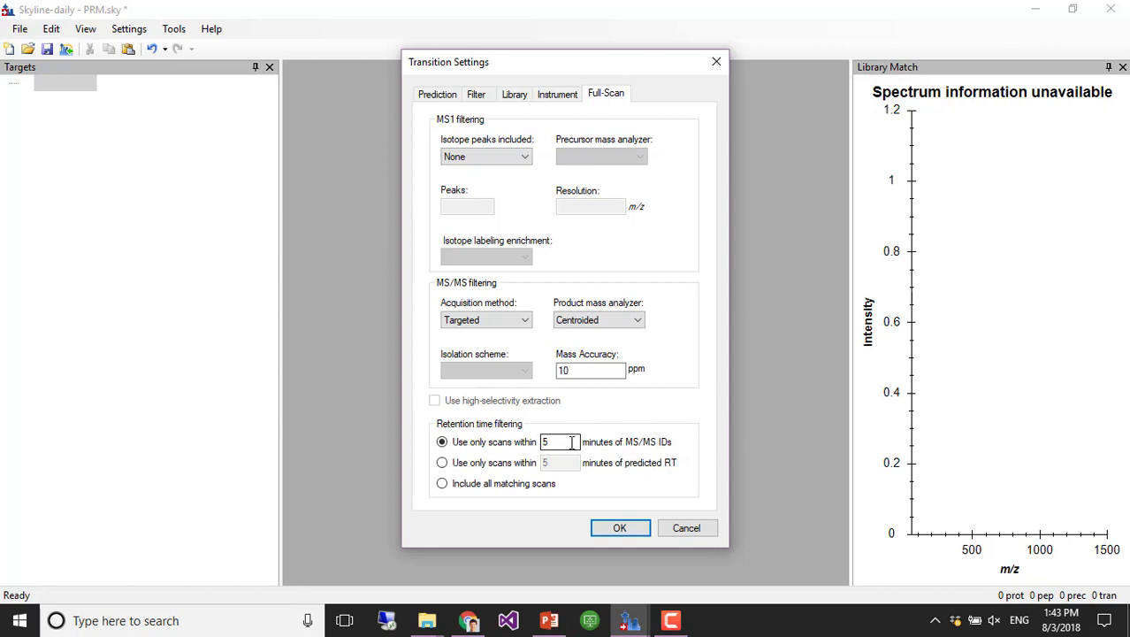
pyautogui.click(443, 486)
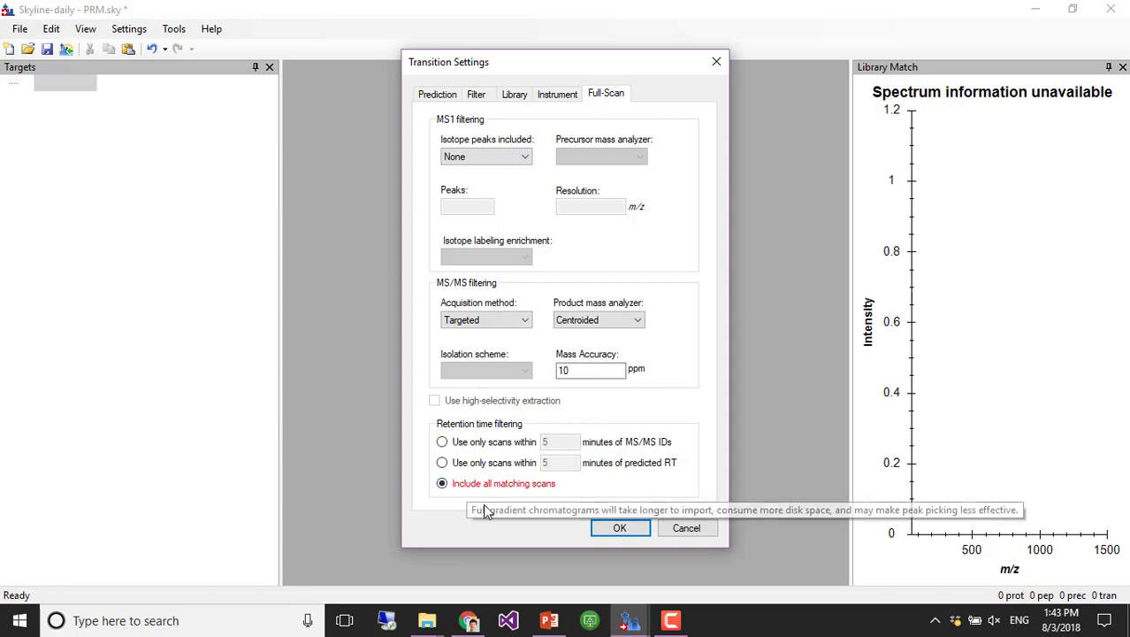
pyautogui.click(619, 529)
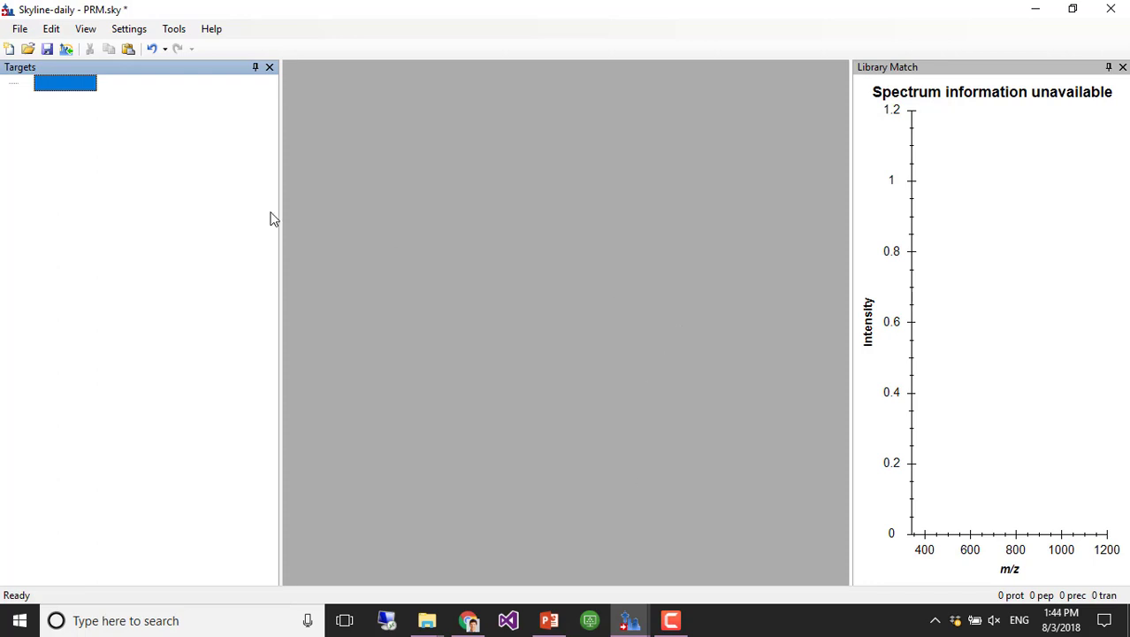
pyautogui.click(30, 30)
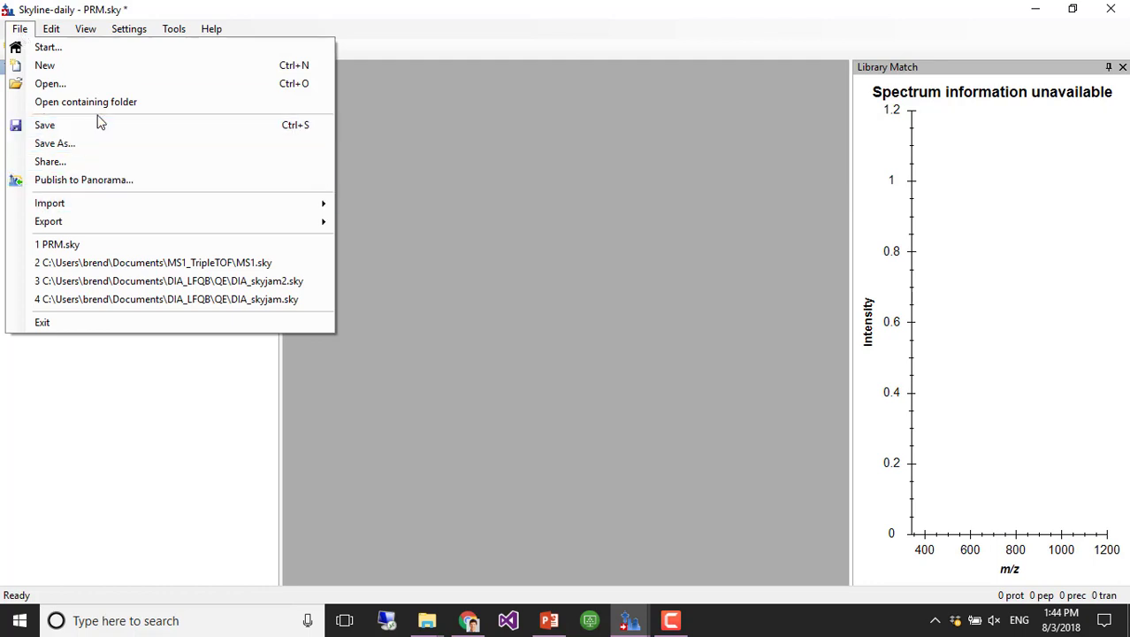
pyautogui.moveTo(101, 204)
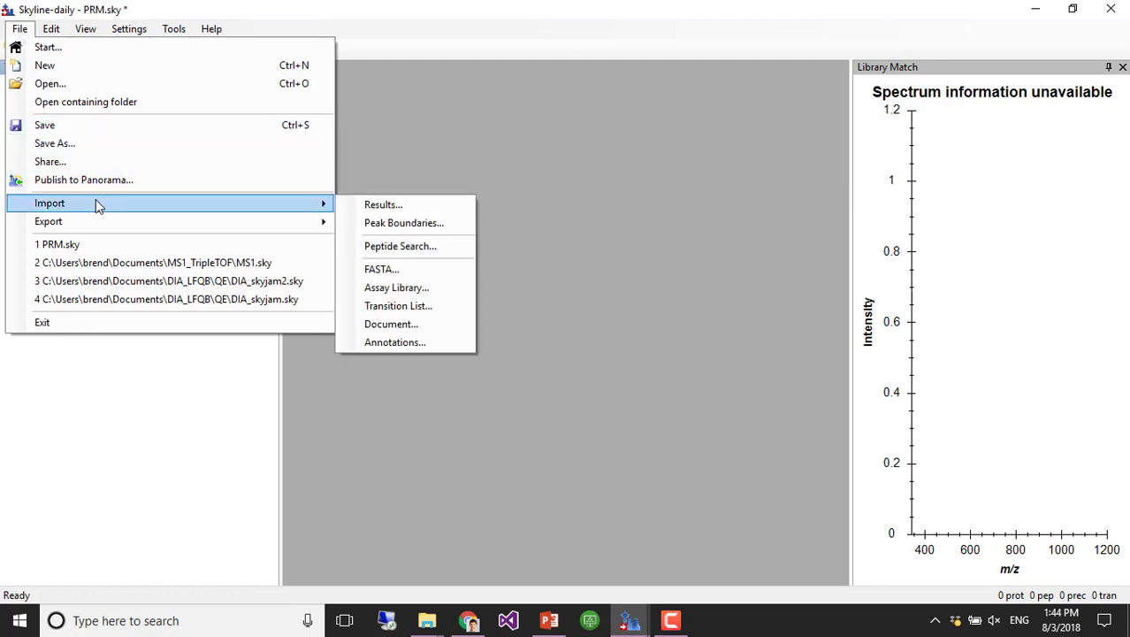
pyautogui.click(81, 9)
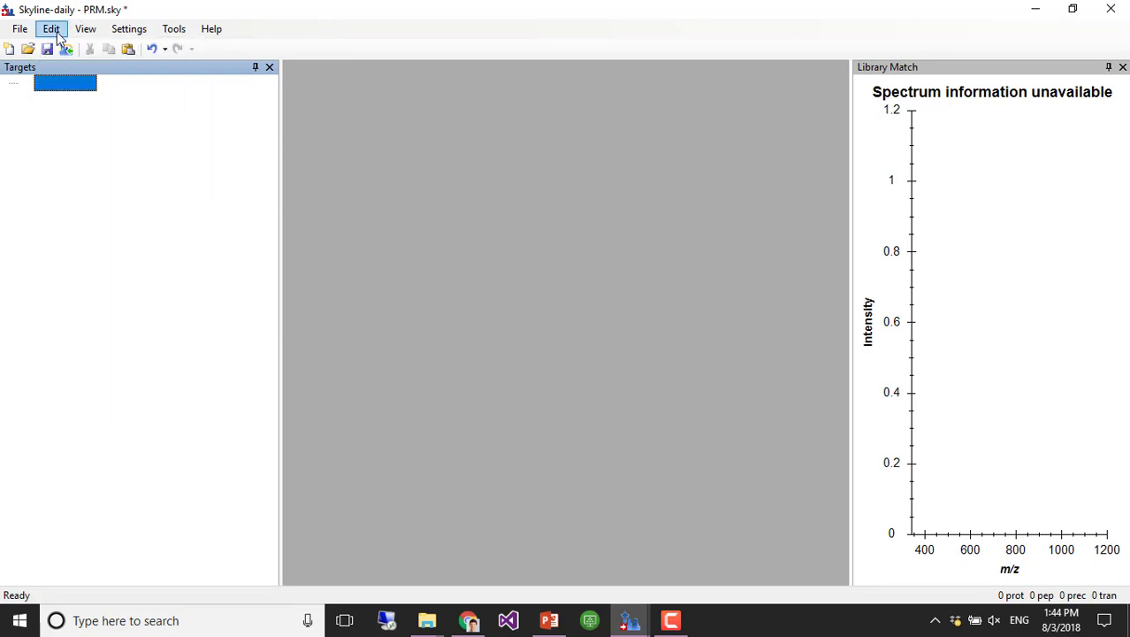
pyautogui.click(55, 30)
pyautogui.moveTo(116, 265)
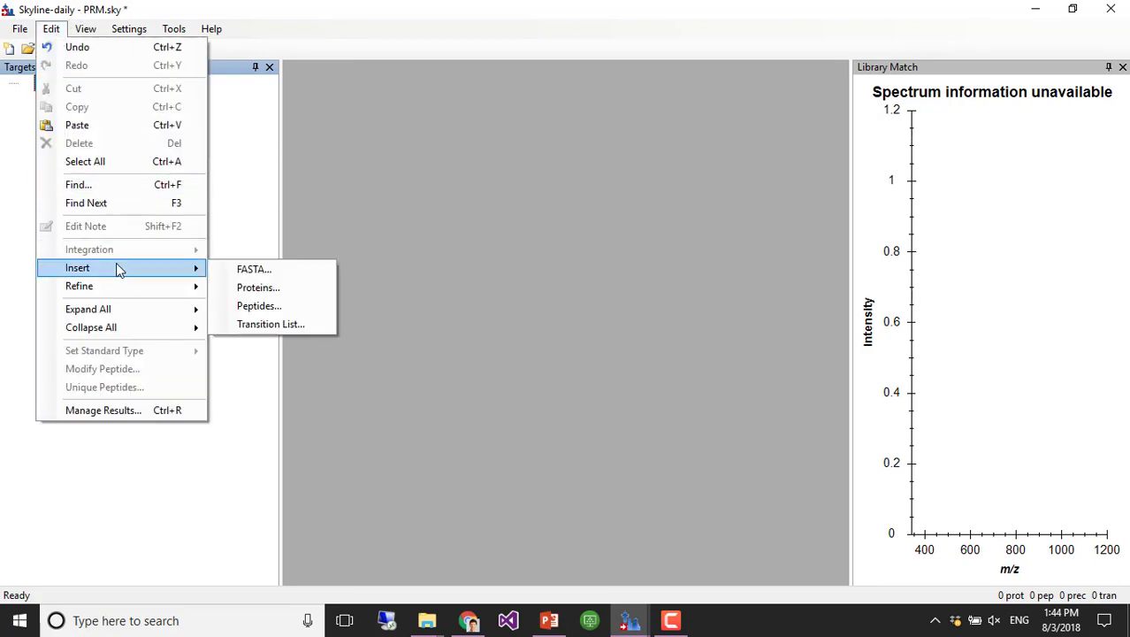
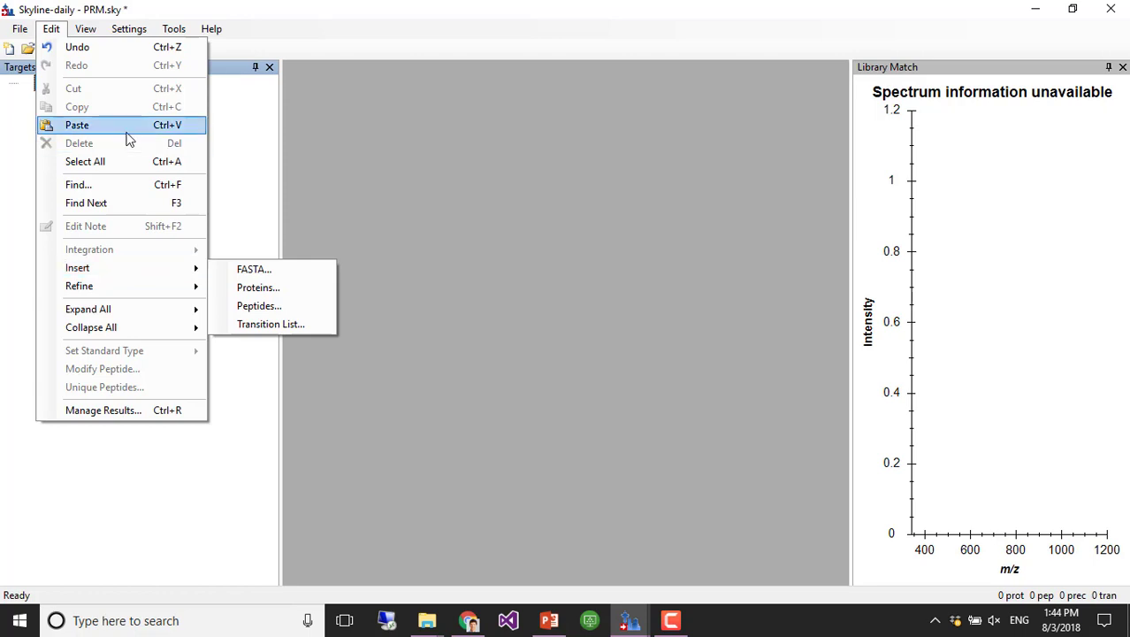
pyautogui.click(251, 181)
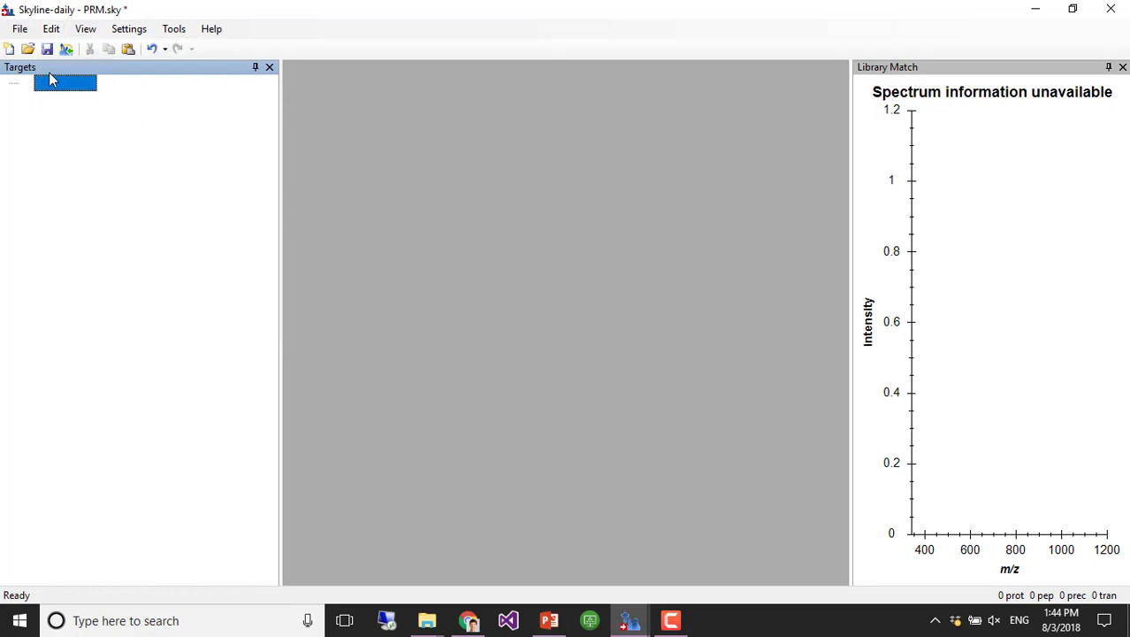
# Step: Save the document, then switch to File Explorer and open the Webinar17_data folder inside PRM webinar
pyautogui.click(19, 28)
pyautogui.click(58, 125)
pyautogui.click(1075, 11)
pyautogui.moveTo(792, 95); pyautogui.dragTo(743, 265)
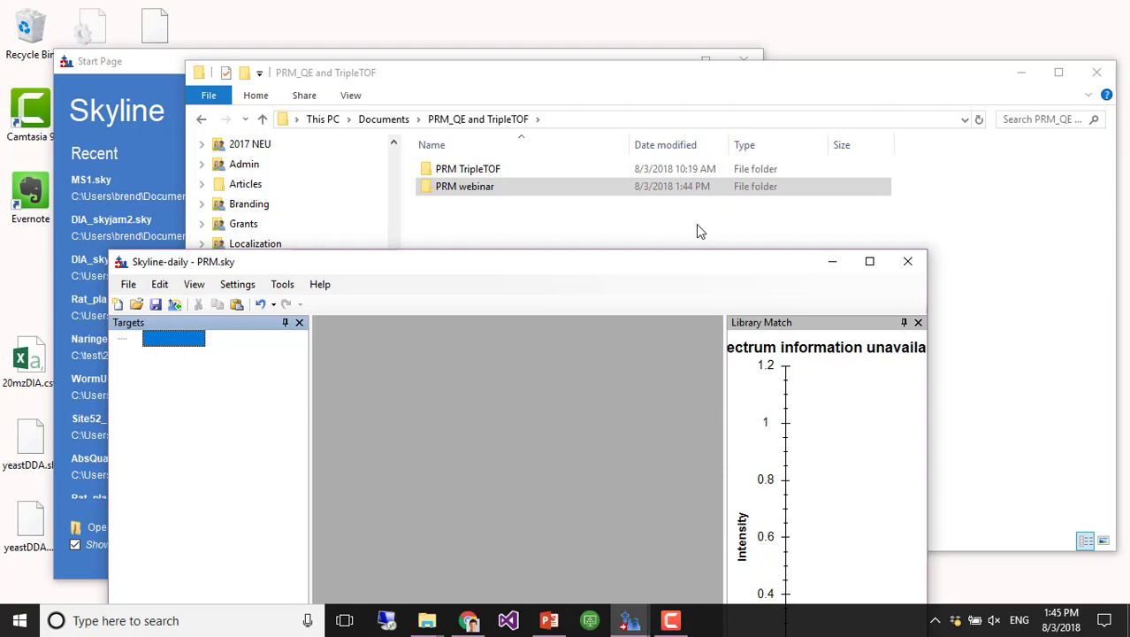
pyautogui.doubleClick(486, 187)
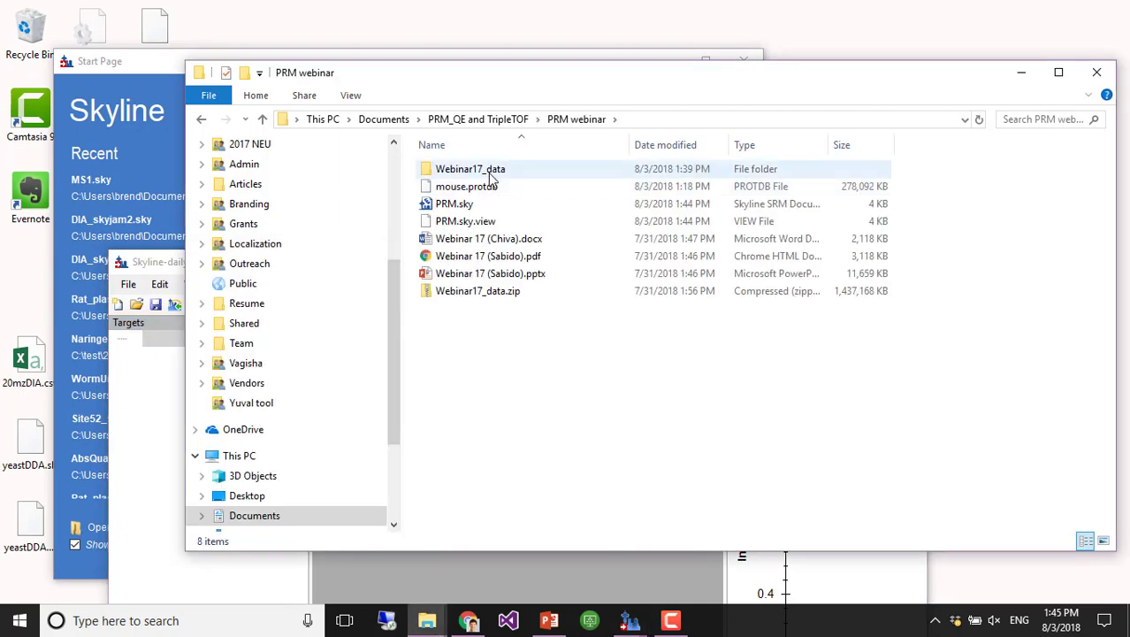
pyautogui.doubleClick(489, 173)
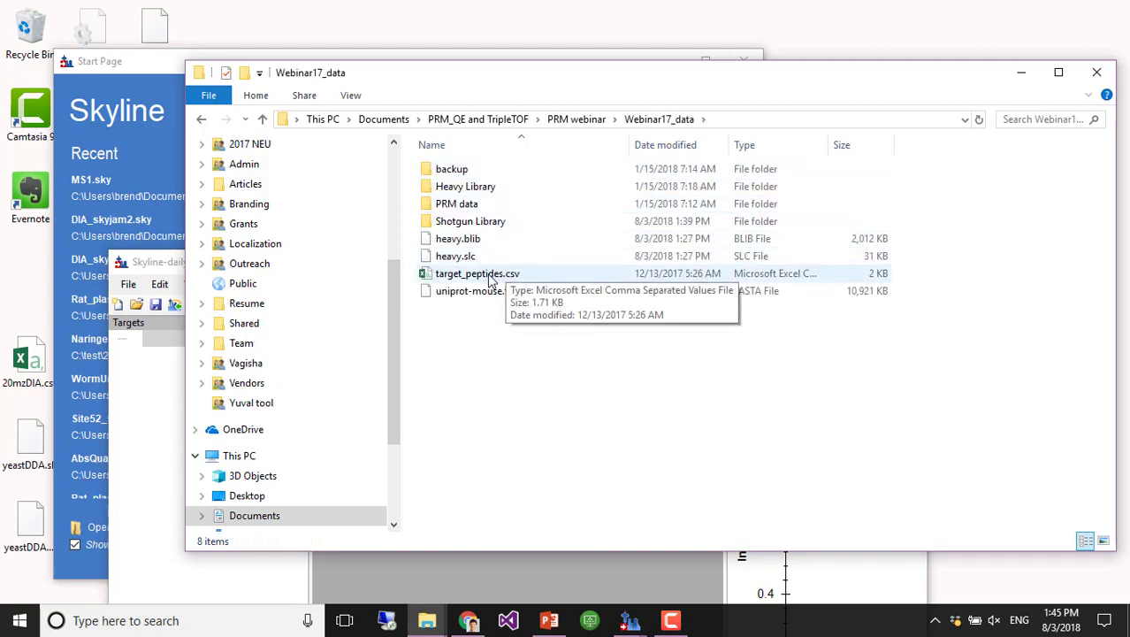
# Step: Open target_peptides.csv in Excel and widen the Peptide Modified Sequence column
pyautogui.click(491, 280)
pyautogui.doubleClick(489, 275)
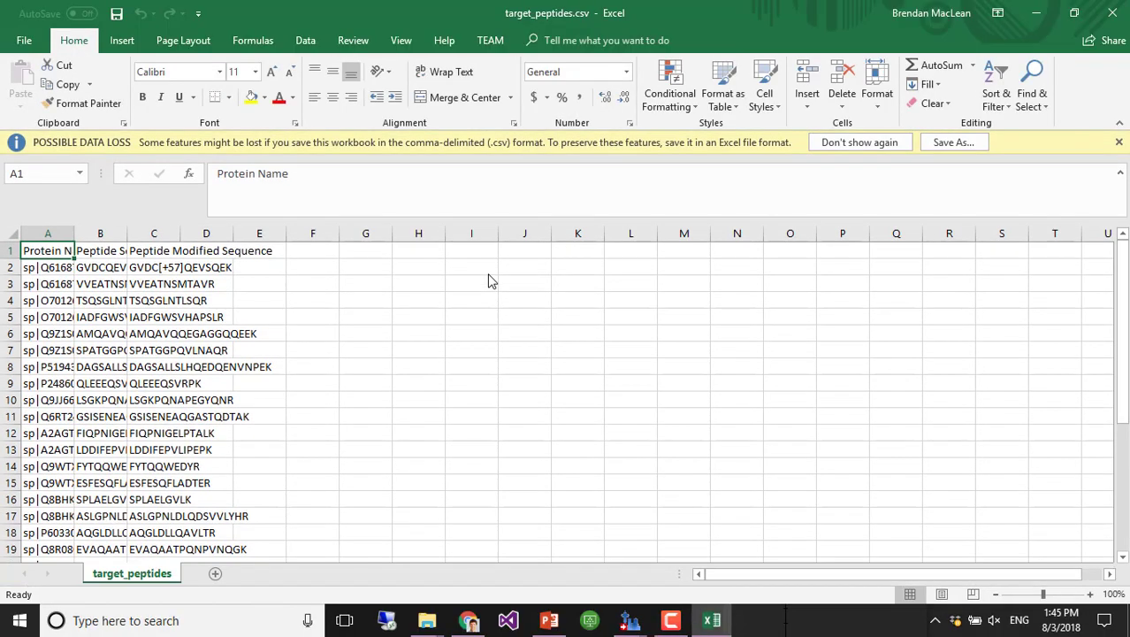
pyautogui.click(161, 227)
pyautogui.moveTo(181, 233); pyautogui.dragTo(534, 232)
# Step: Copy all the peptide modified sequences in C2 through C32, leaving out the column header
pyautogui.click(177, 267)
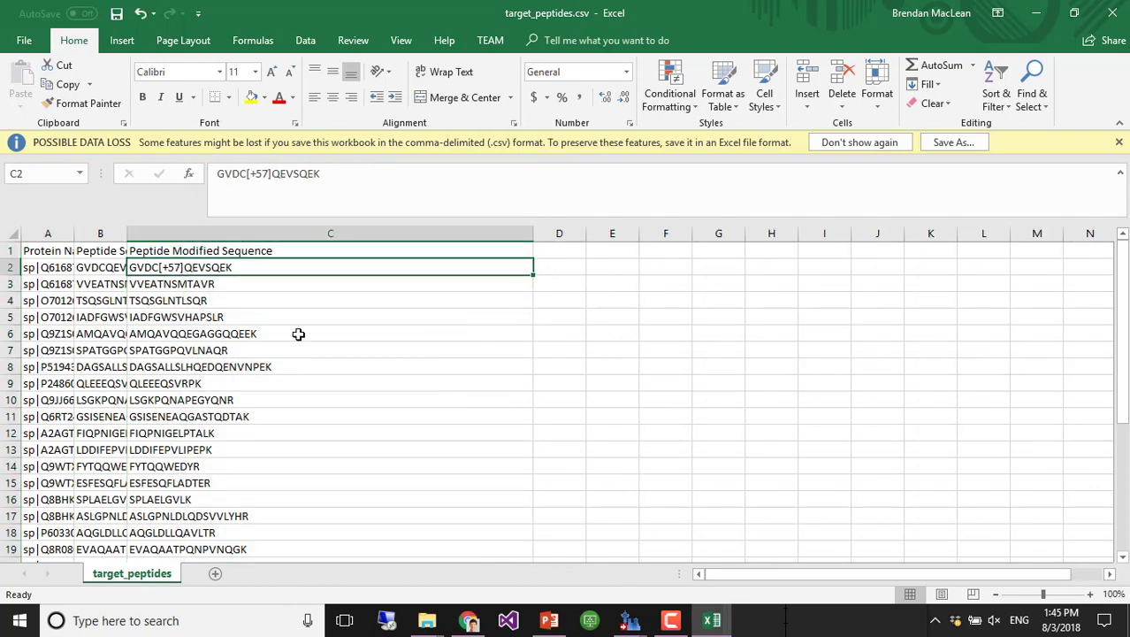
pyautogui.scroll(-17, 298, 334)
pyautogui.scroll(17, 298, 334)
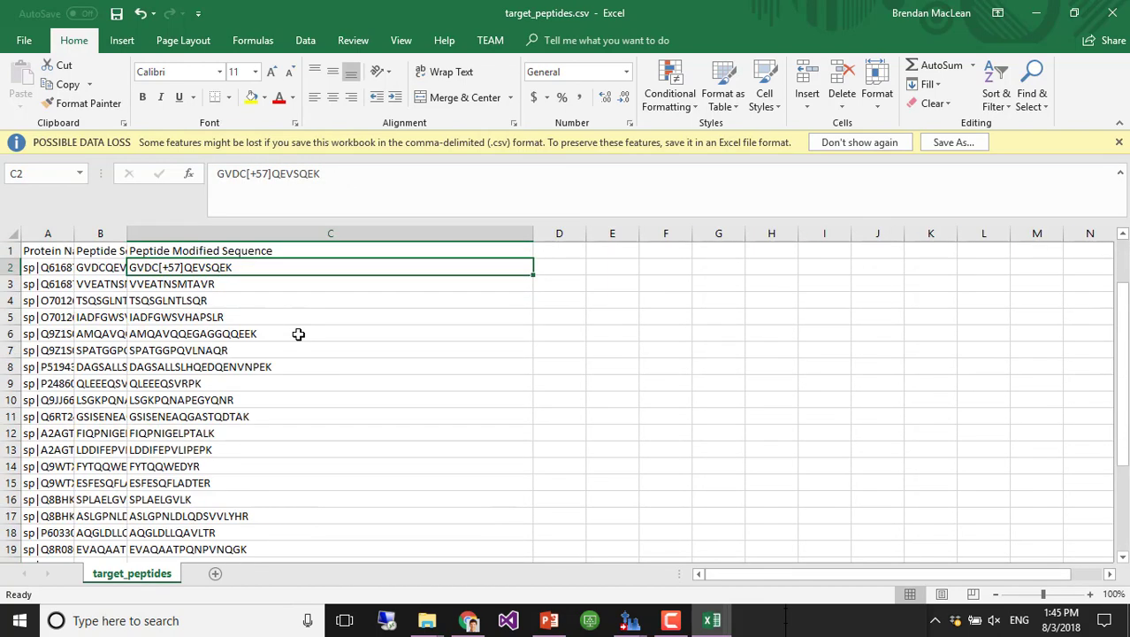
pyautogui.scroll(-5, 292, 345)
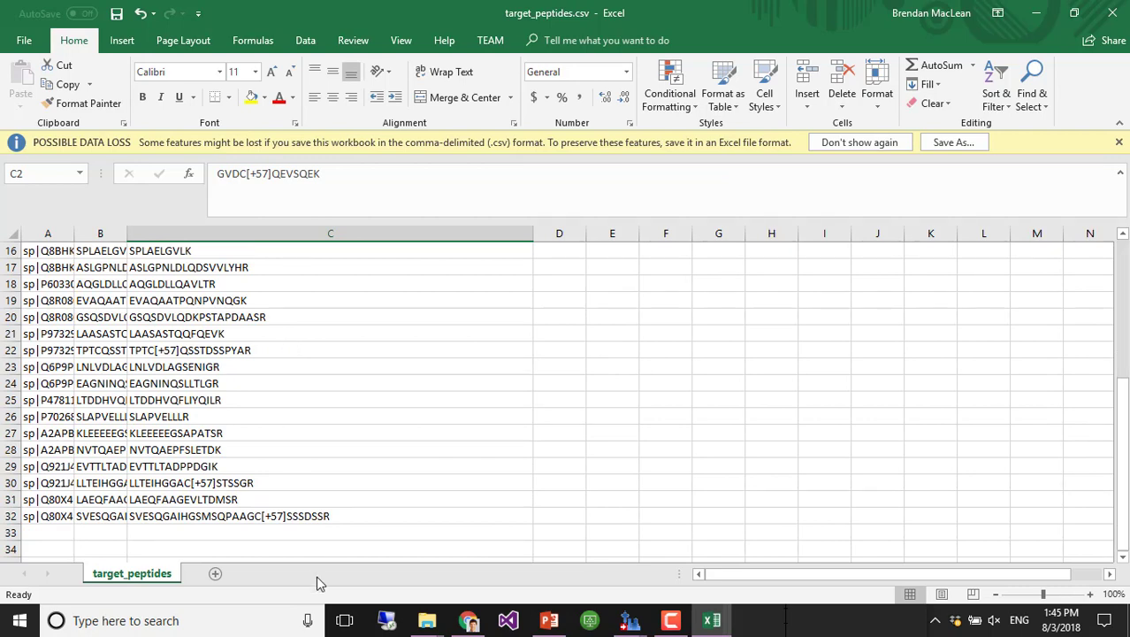
pyautogui.keyDown('shift'); pyautogui.click(319, 513); pyautogui.keyUp('shift')
pyautogui.scroll(5, 320, 483)
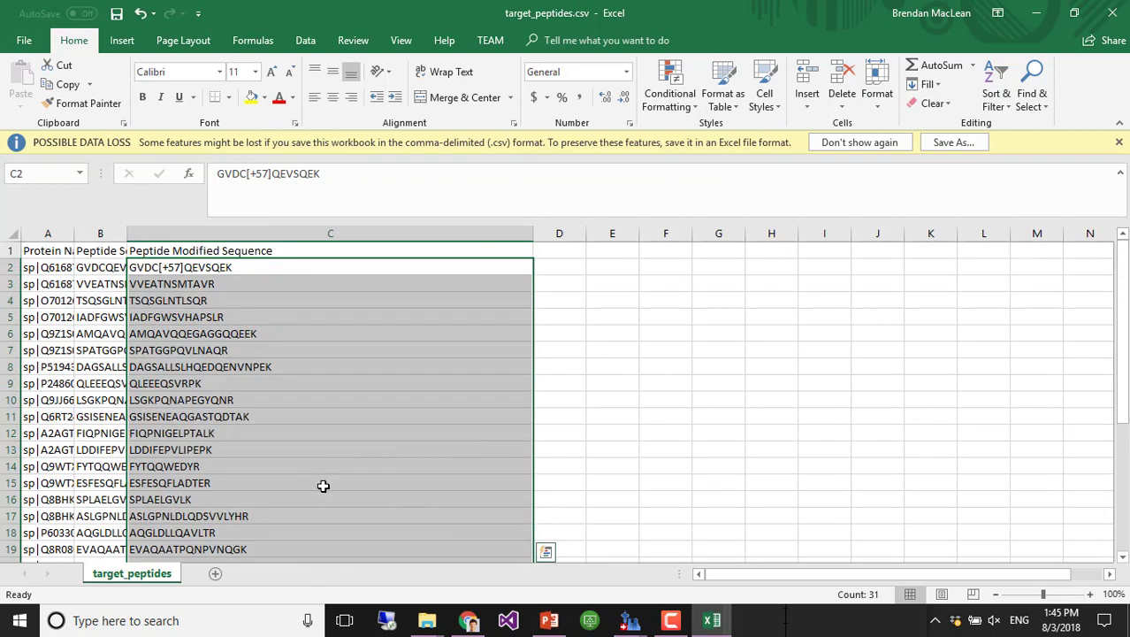
pyautogui.hotkey('ctrl', 'c')
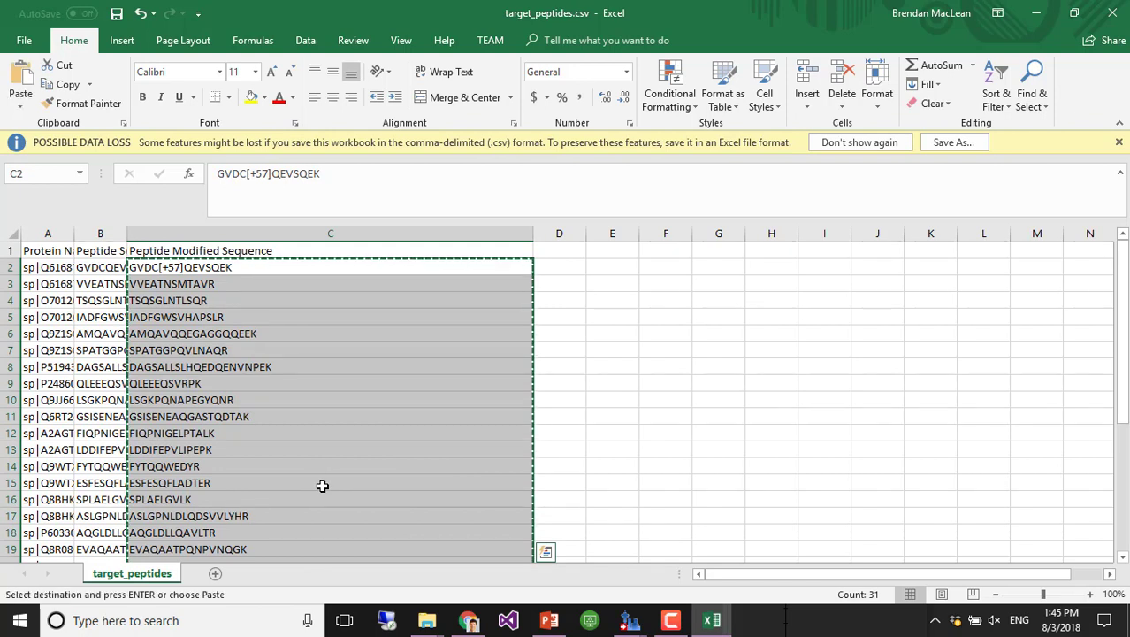
# Step: Switch to the PRM.sky document in Skyline and maximize its window
pyautogui.click(628, 621)
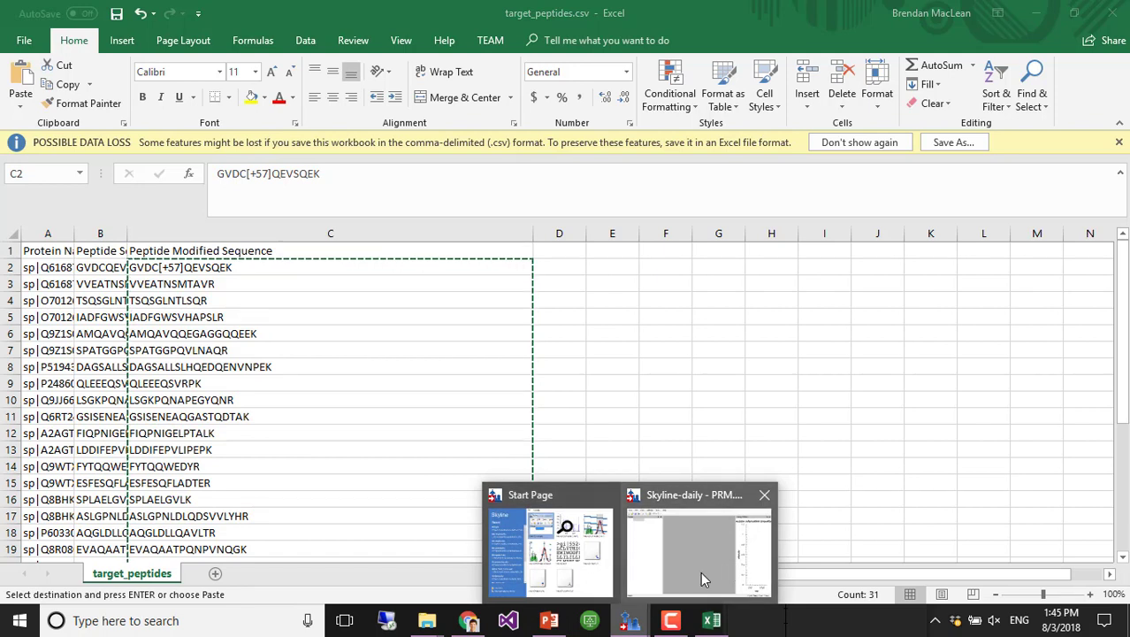
pyautogui.click(701, 572)
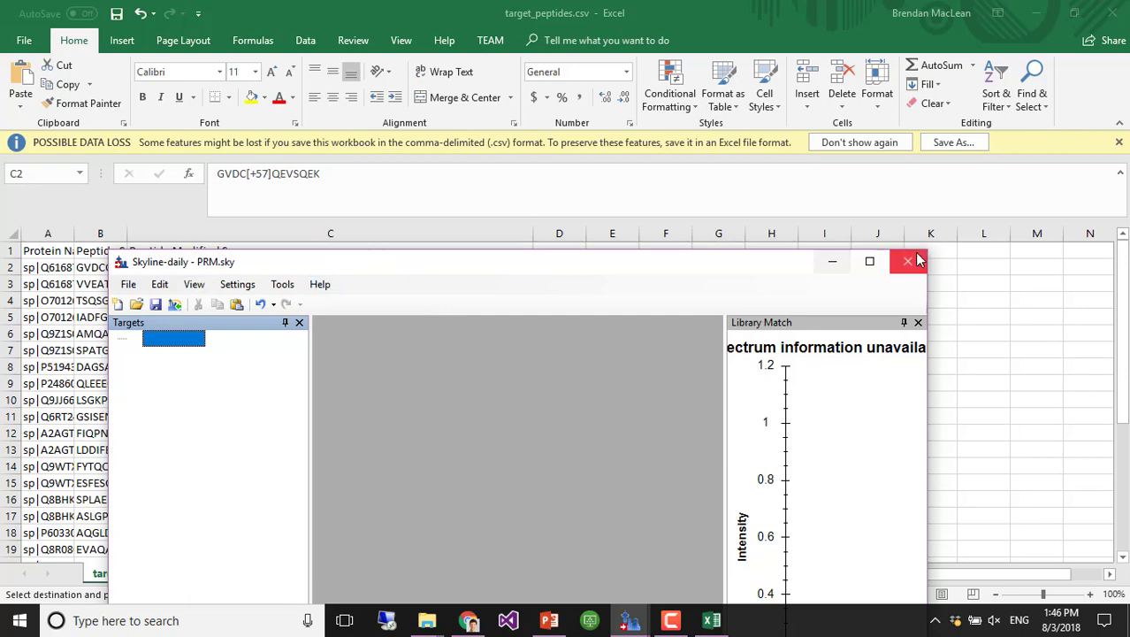
pyautogui.click(868, 260)
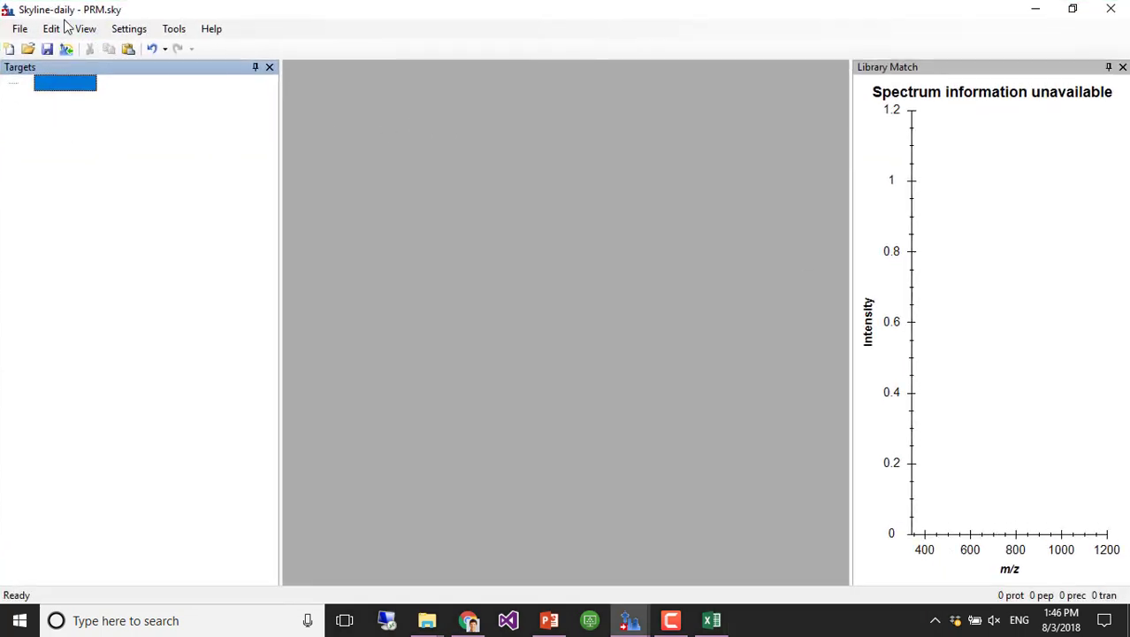
# Step: Insert the copied modified sequences into the document as a peptide list
pyautogui.click(54, 29)
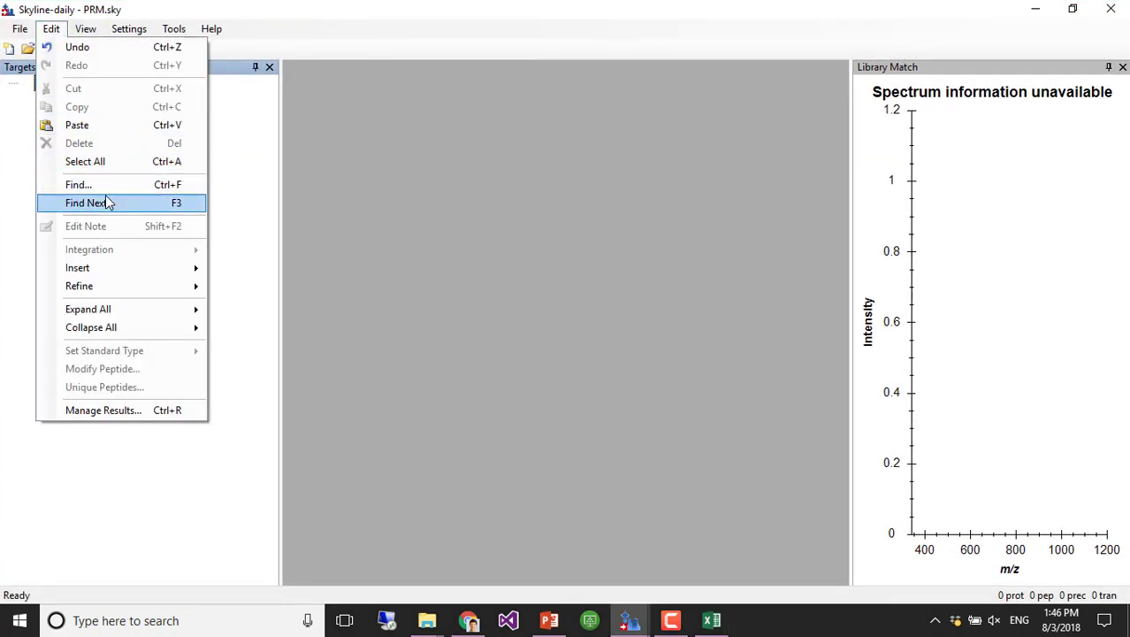
pyautogui.moveTo(155, 269)
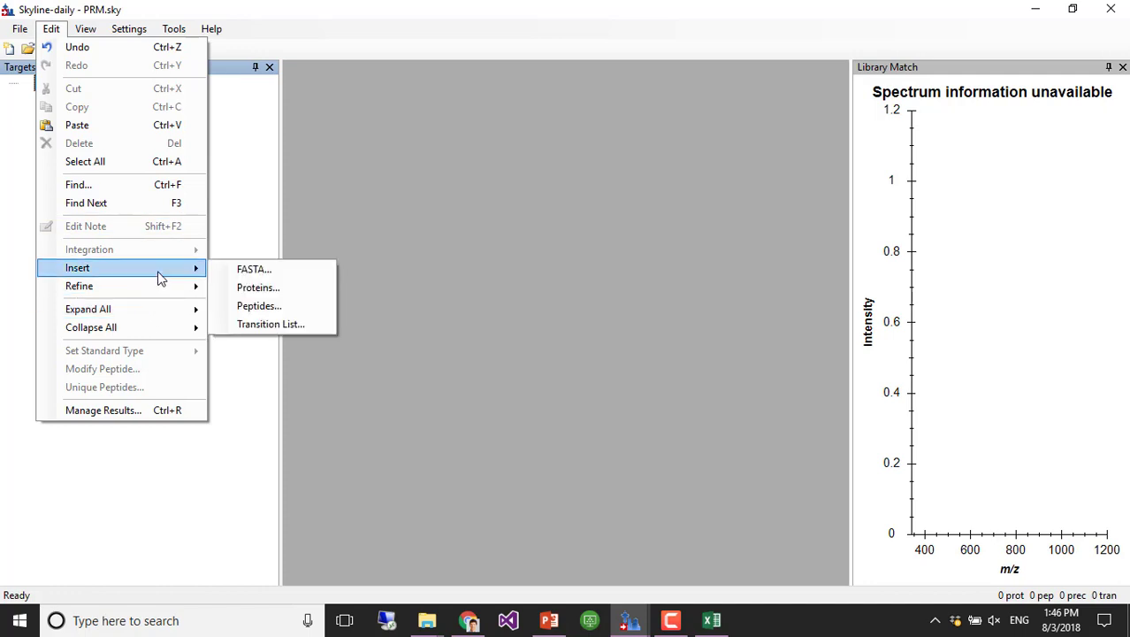
pyautogui.click(270, 316)
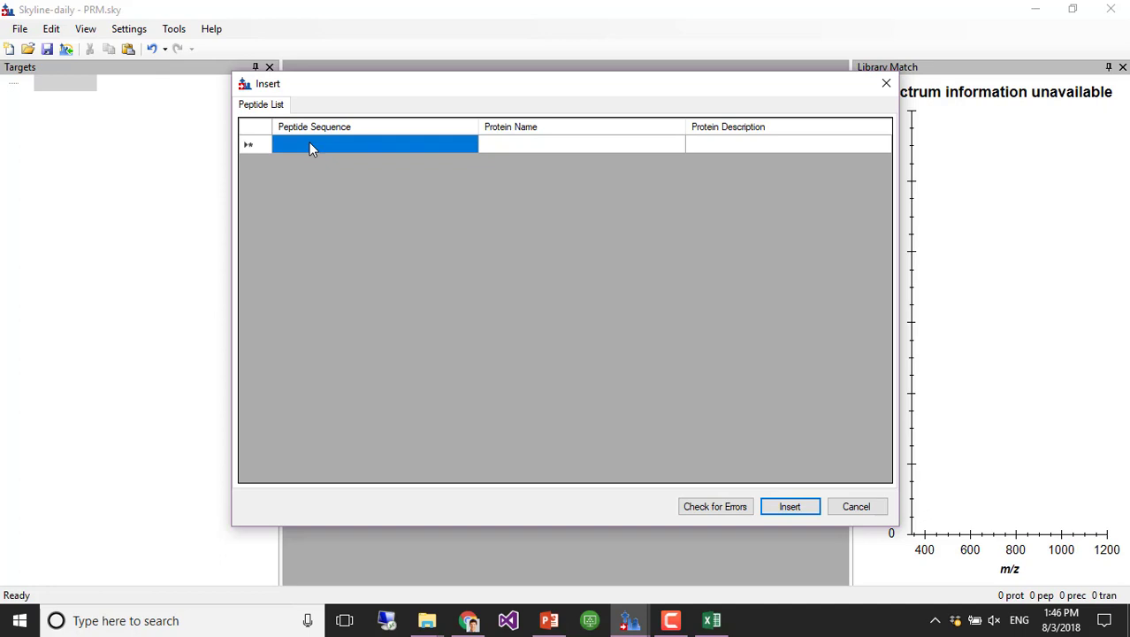
pyautogui.hotkey('ctrl', 'v')
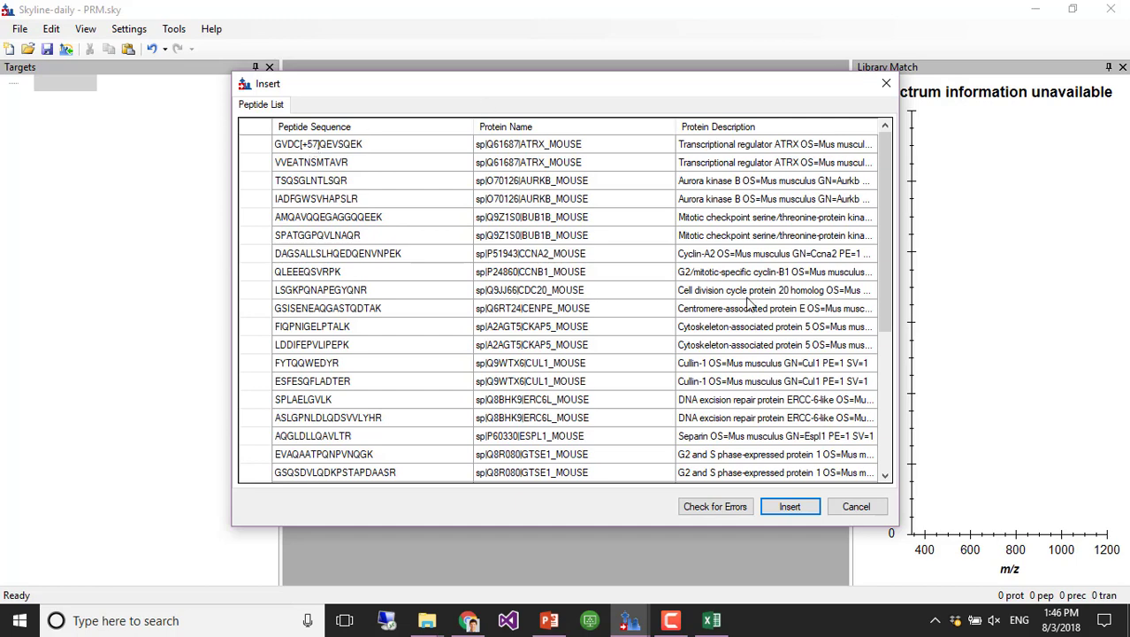
pyautogui.click(790, 507)
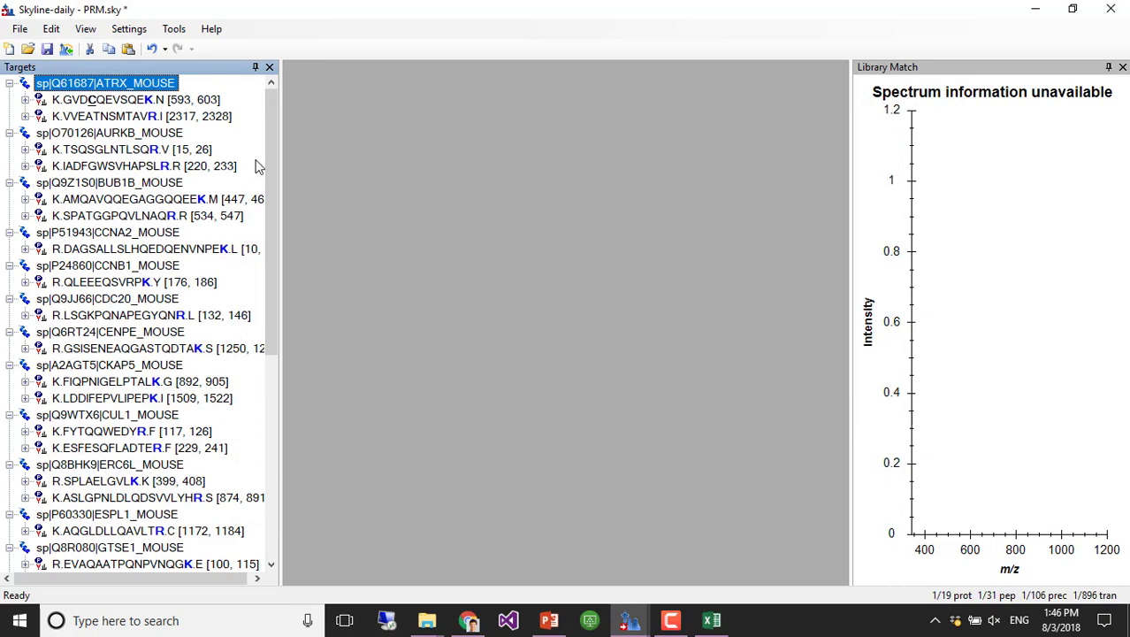
# Step: Widen the Targets view and expand the first peptide under ATRX_MOUSE to inspect its heavy precursor's details
pyautogui.moveTo(285, 169); pyautogui.dragTo(337, 171)
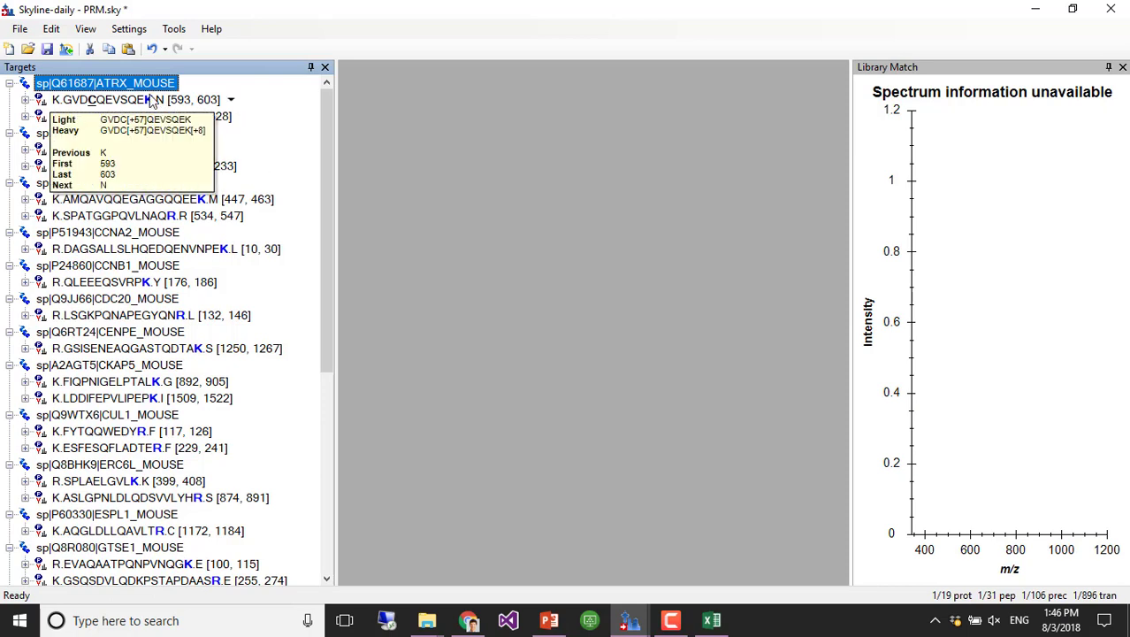
pyautogui.moveTo(167, 146)
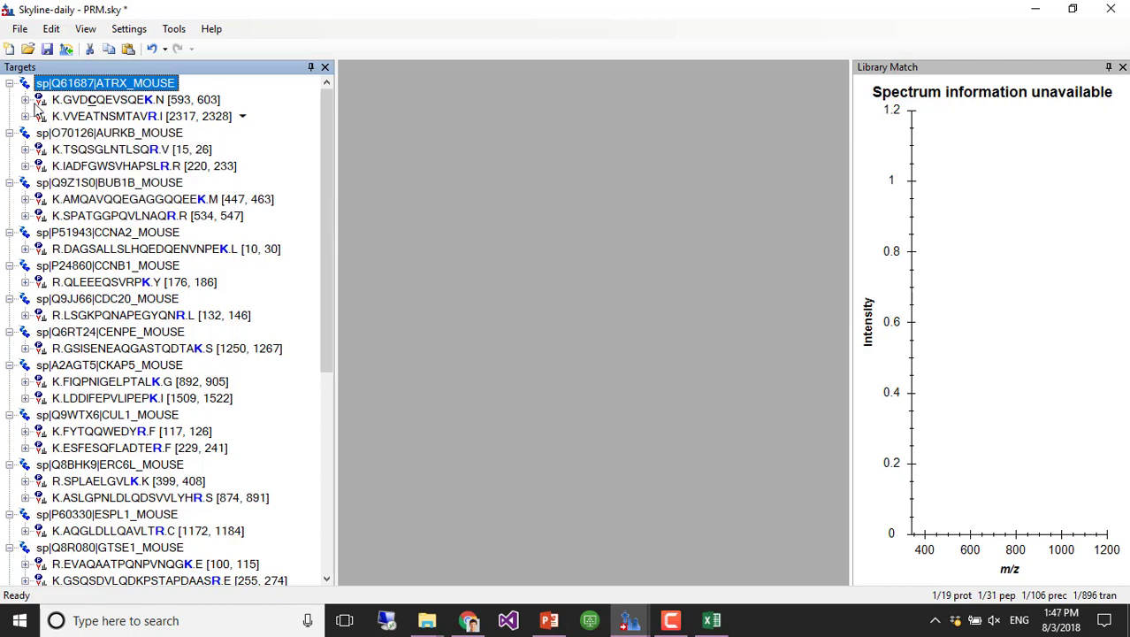
pyautogui.click(26, 100)
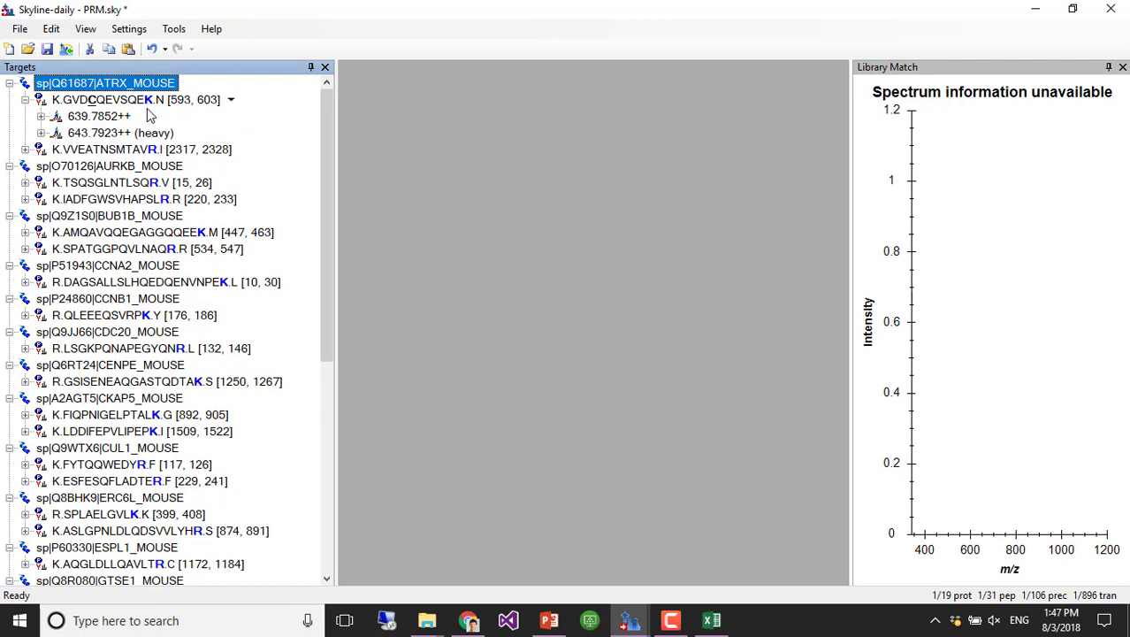
pyautogui.moveTo(124, 138)
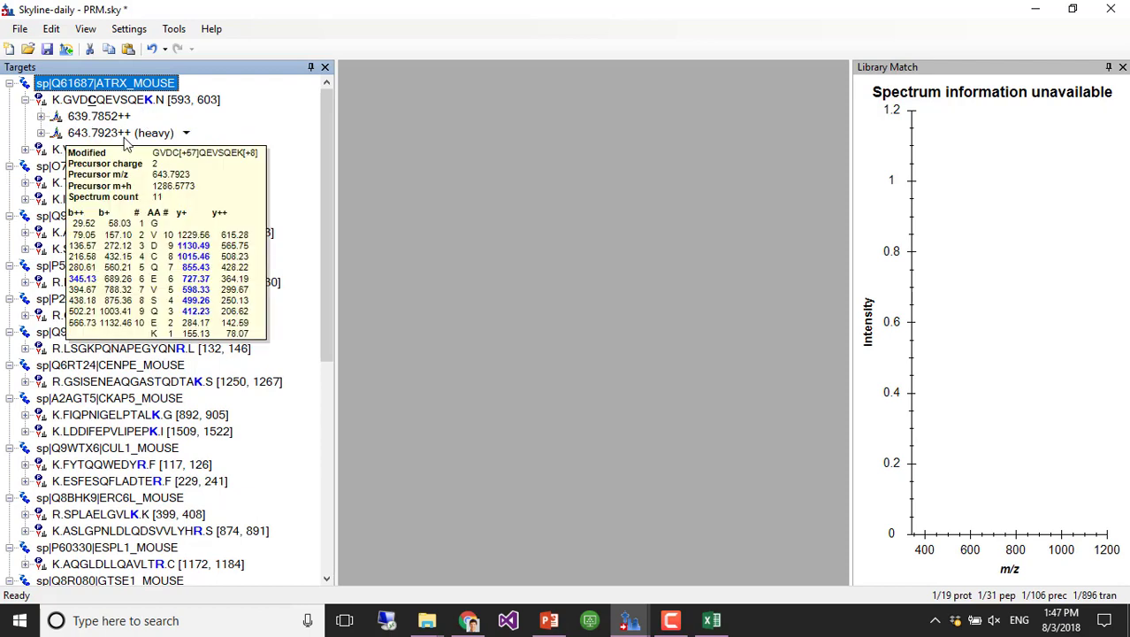